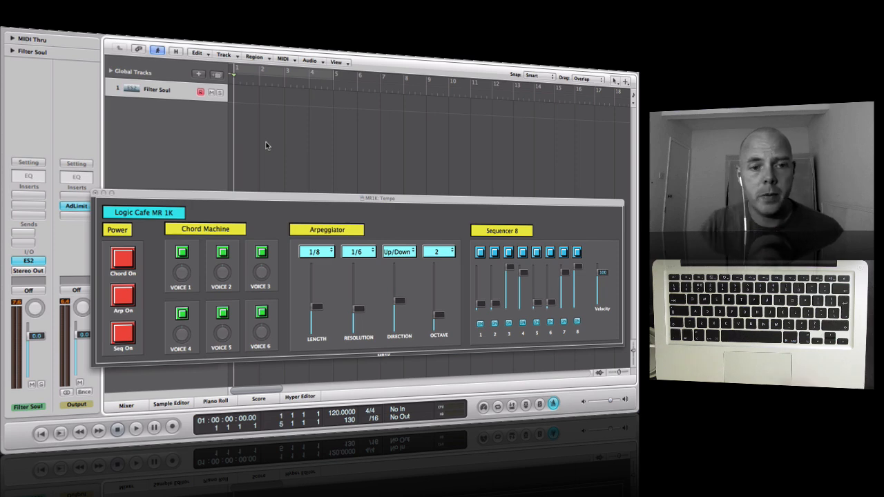
Switch on the Chord Machine with voices 1 to 5 enabled, and set their intervals to 3, 7, 8, -7 and 10.
click(127, 256)
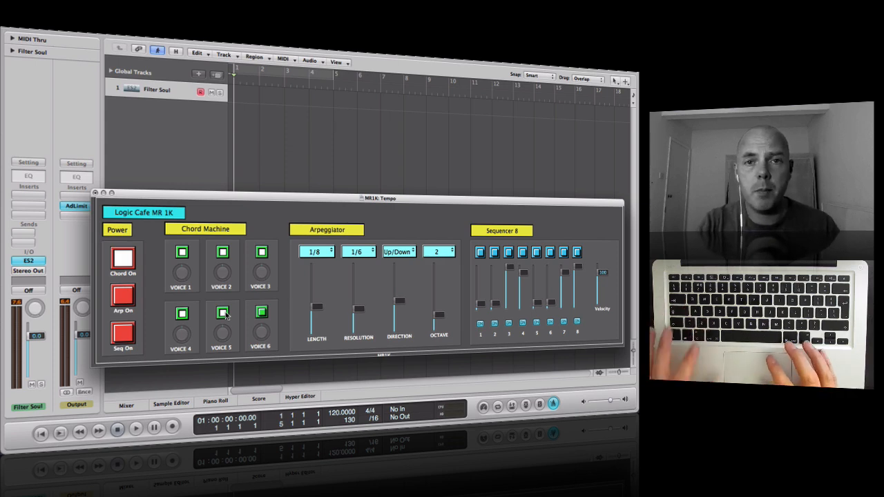
mouse_move(181, 275)
mouse_down()
mouse_move(180, 264)
mouse_move(222, 266)
mouse_move(221, 248)
mouse_up()
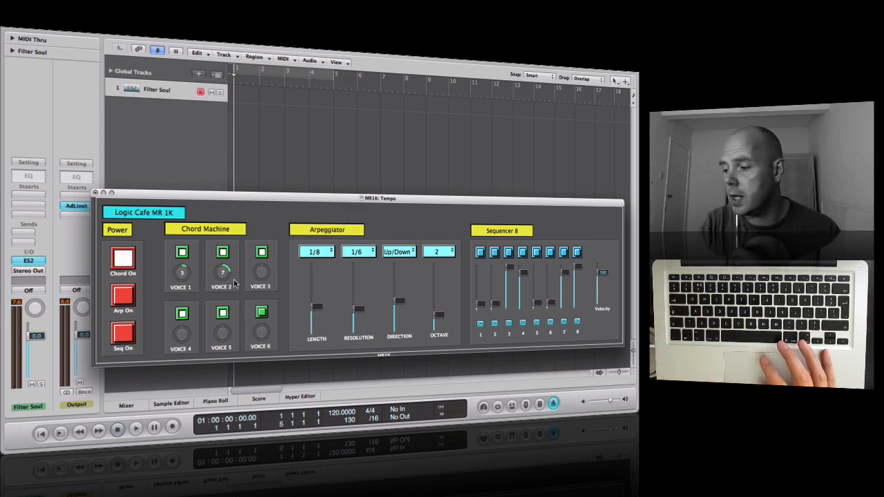
drag(261, 273, 262, 250)
drag(182, 336, 185, 350)
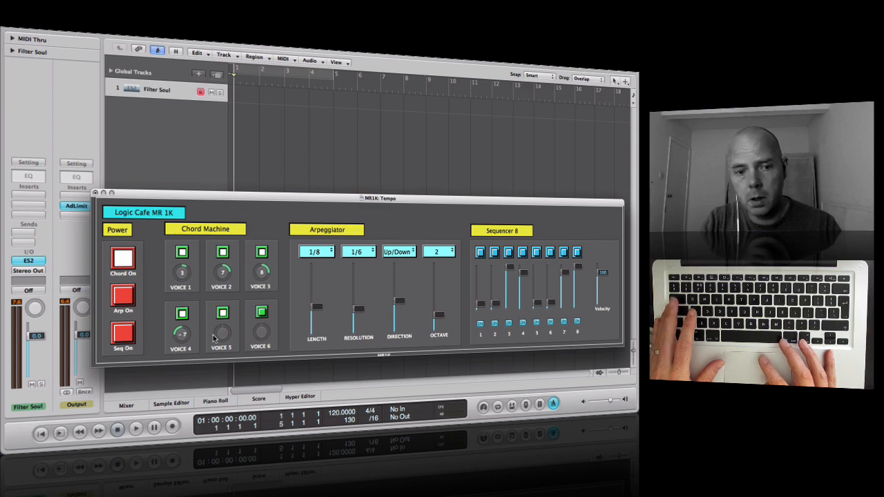
drag(214, 335, 214, 320)
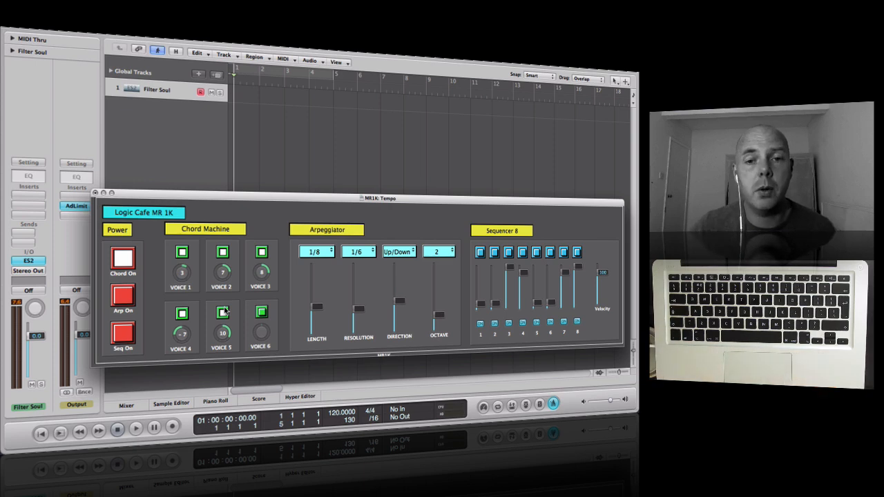
Show the musical typing keyboard, set it to octave 3 and audition chords on the Filter Soul track.
key(super+k)
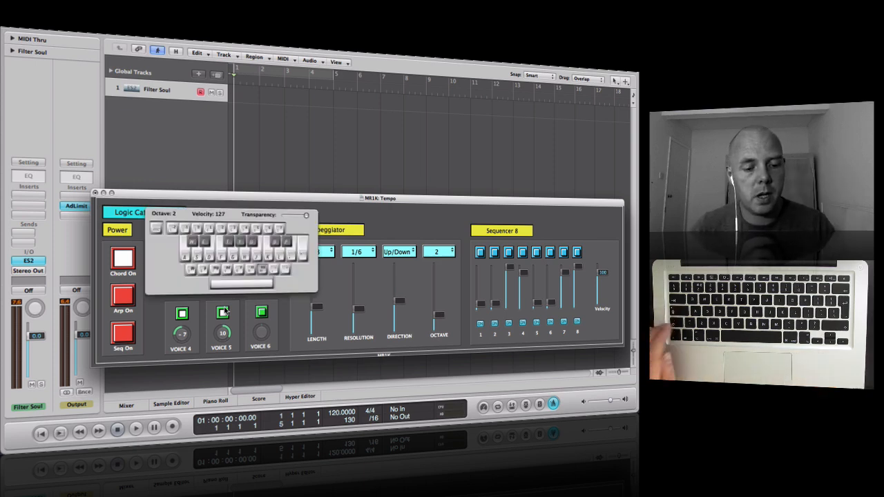
key(s)
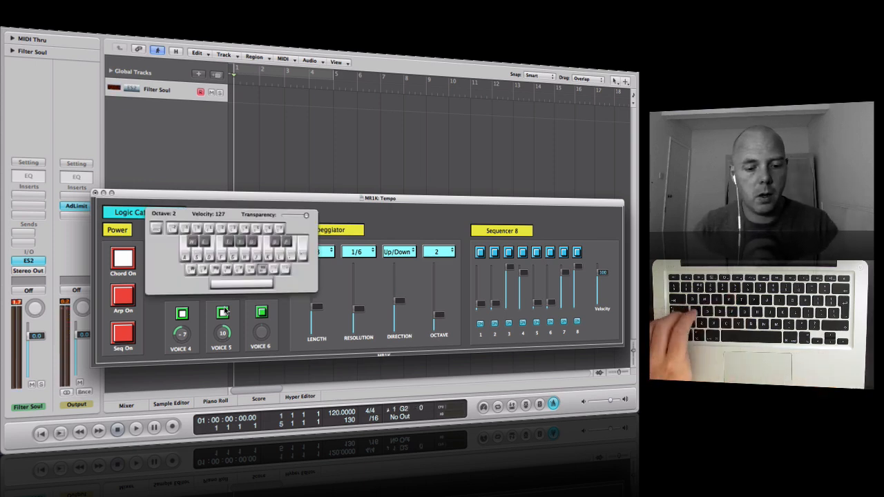
key(6)
key(d)
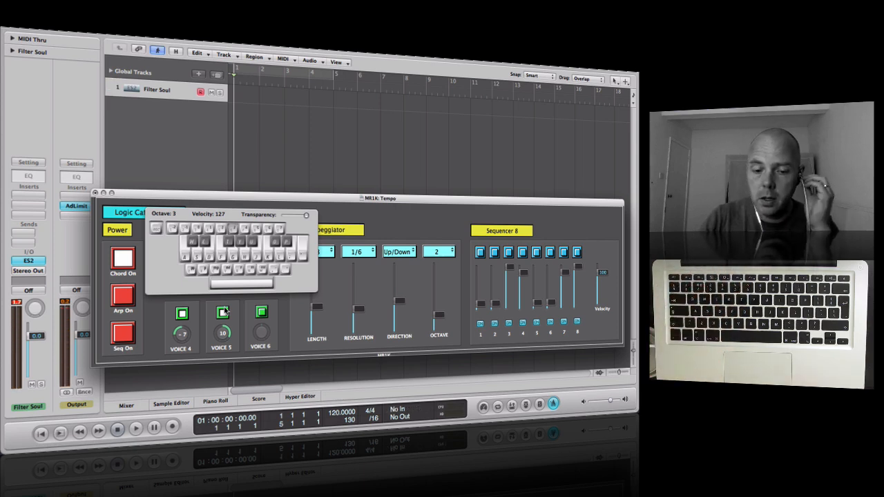
key(h)
key(k)
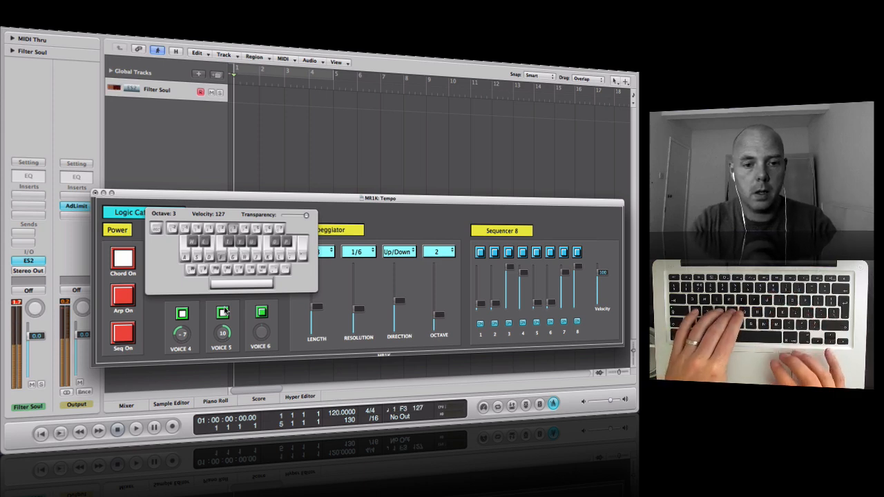
key(d)
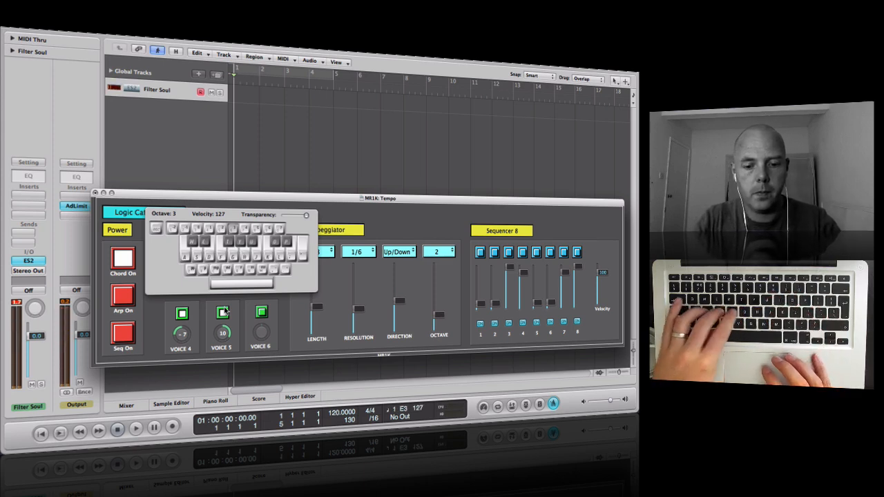
key(g)
key(h)
key(k)
key(d)
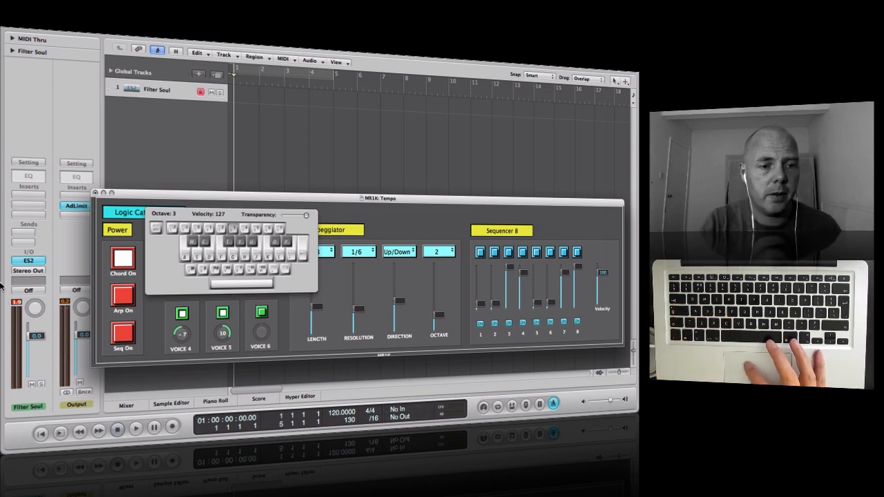
Open the track's ES2 synth, move the typing keyboard aside and load the Analog Saw Init preset from 12 Tutorial Settings.
click(28, 260)
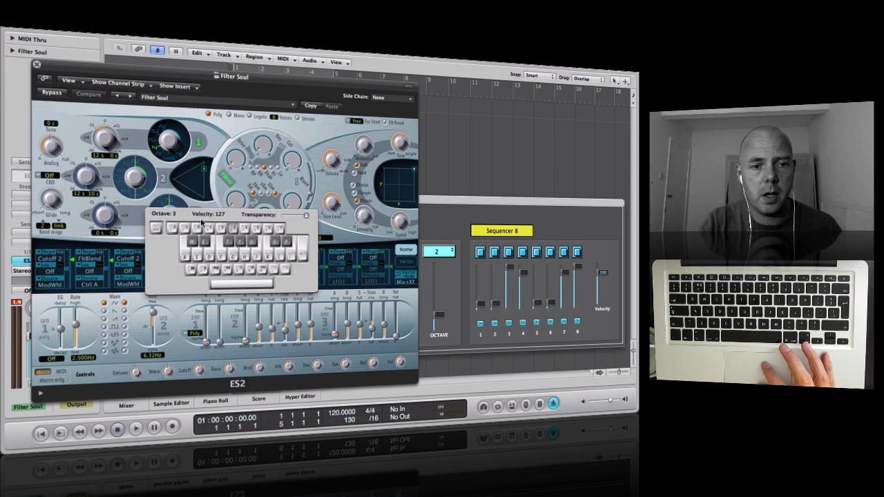
drag(194, 209, 517, 101)
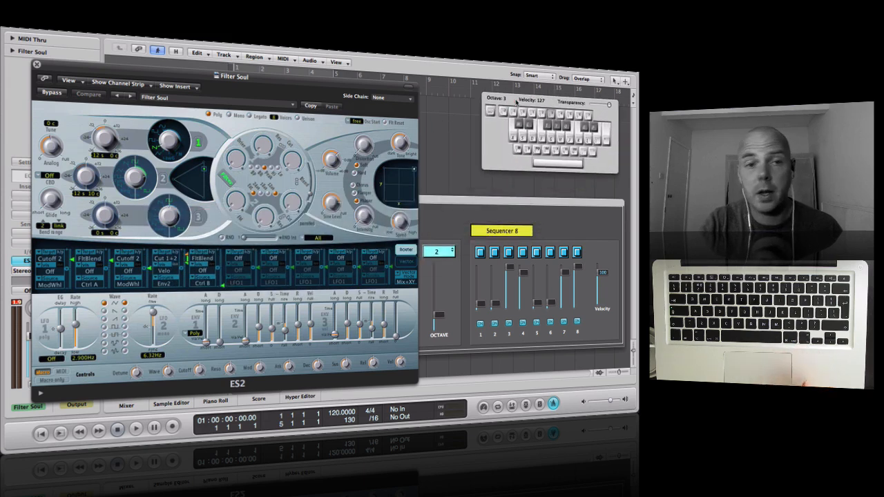
click(292, 104)
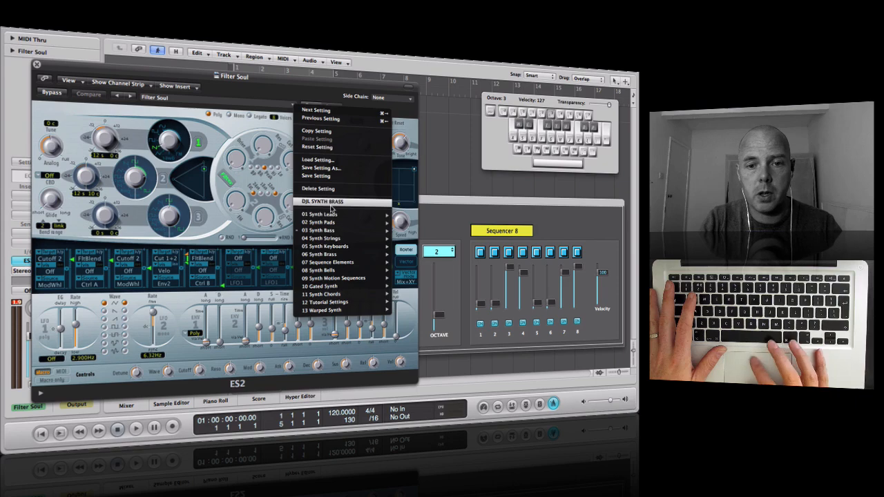
mouse_move(343, 306)
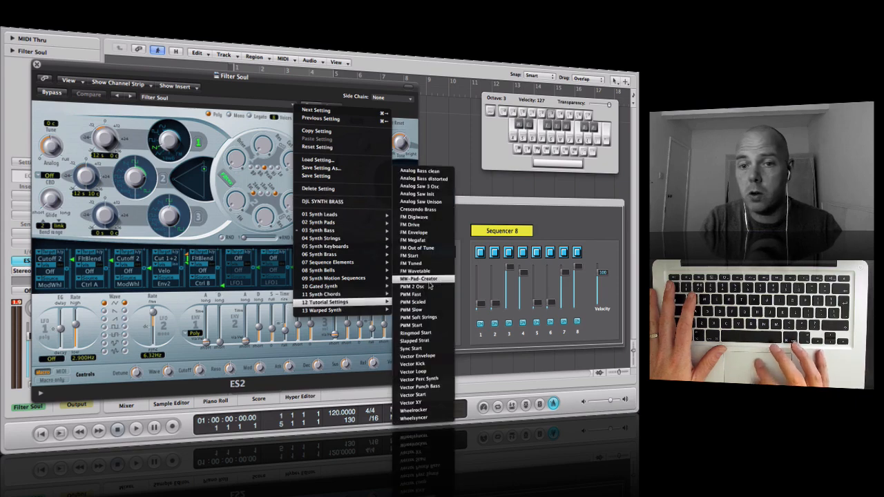
click(427, 194)
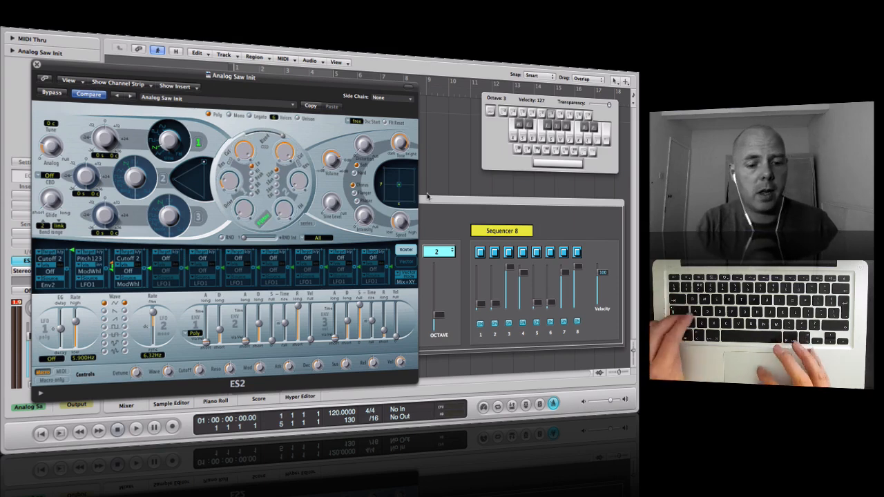
Audition the Analog Saw Init sound with several notes and move the ES2 window to uncover the Chord Machine's first voices.
key(a)
key(s)
key(d)
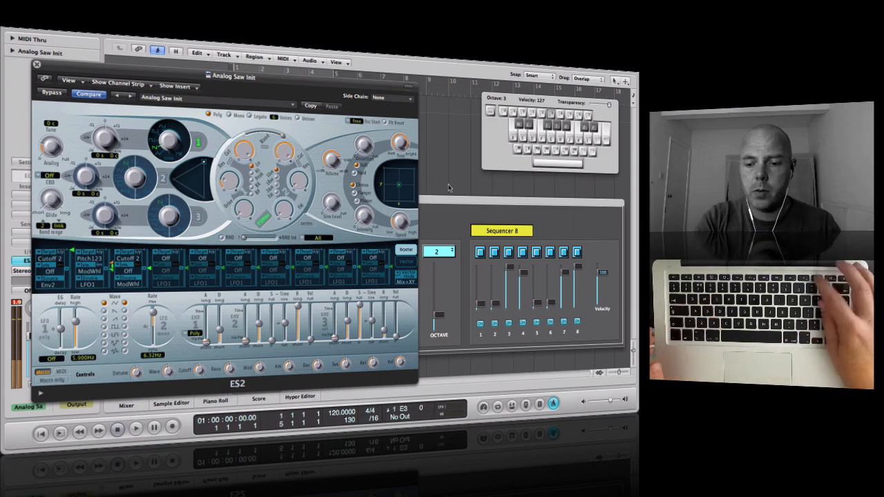
key(s)
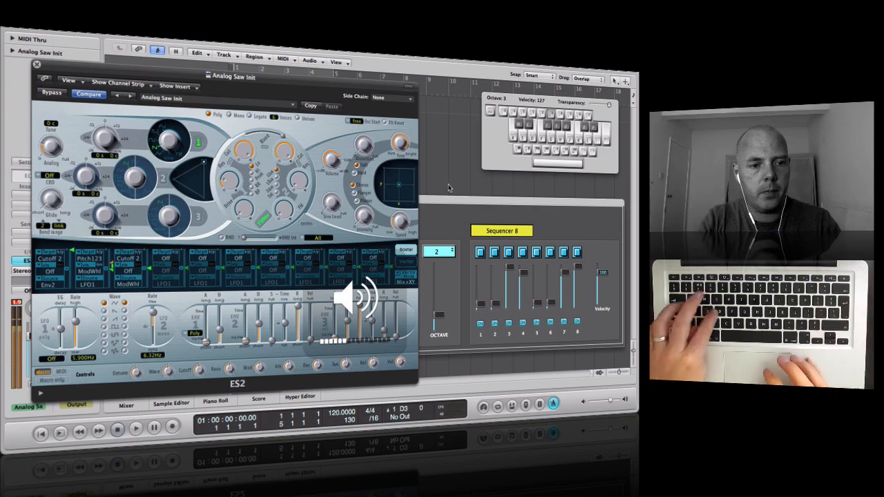
drag(195, 77, 372, 91)
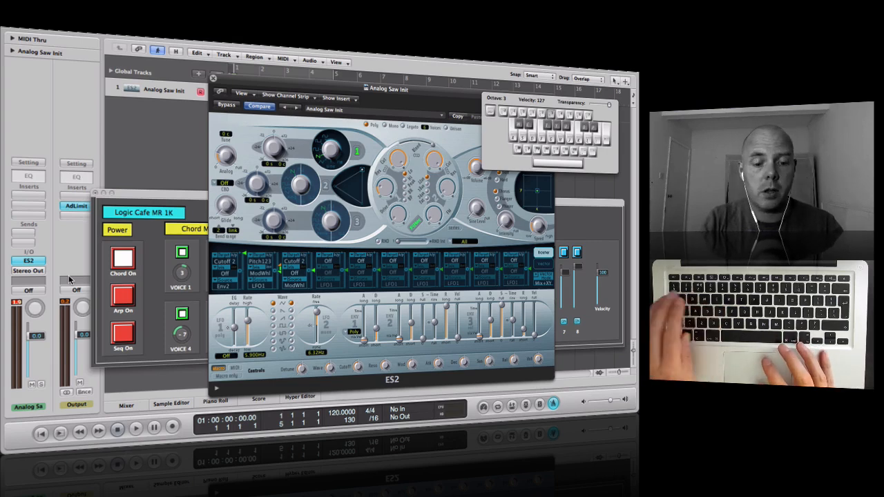
key(s)
key(d)
key(f)
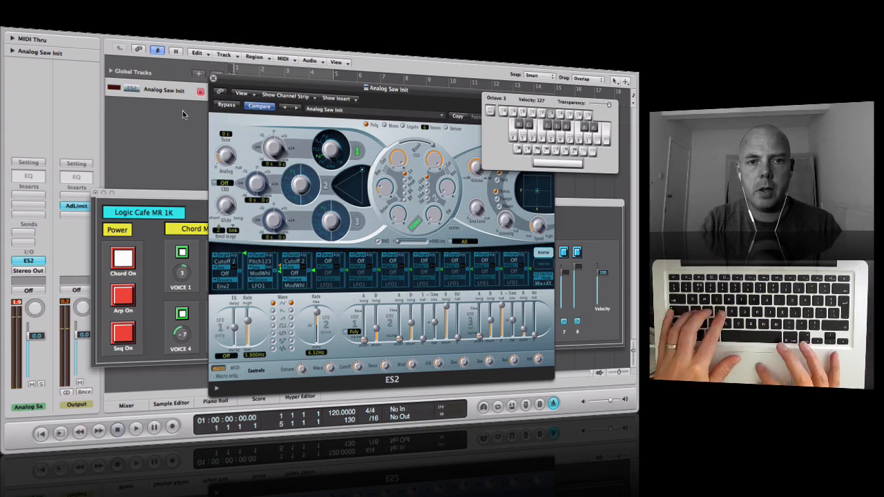
Turn the cutoff of ES2 filter 2 fully down and raise the attack of envelope 2 to a moderate level.
drag(261, 81, 127, 58)
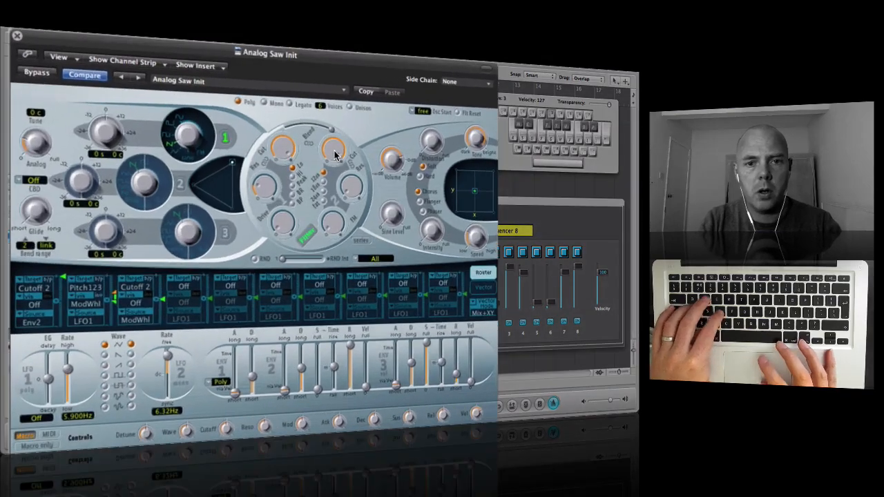
drag(335, 156, 330, 276)
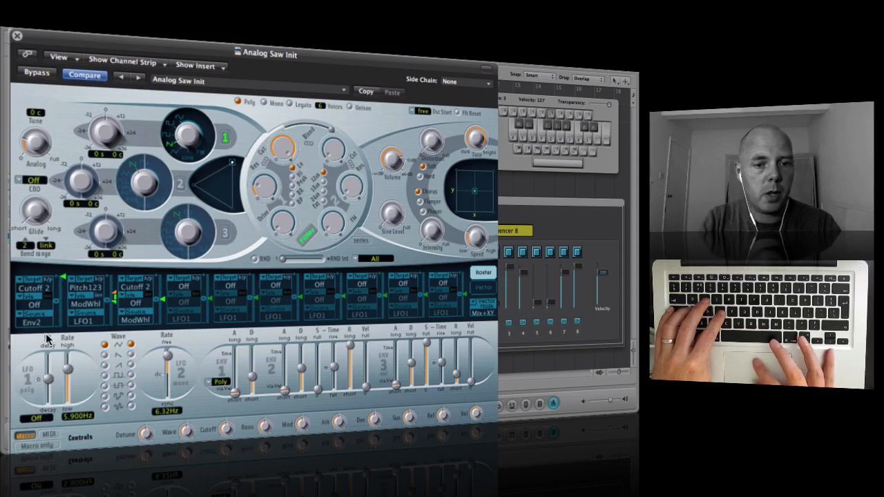
drag(301, 368, 286, 388)
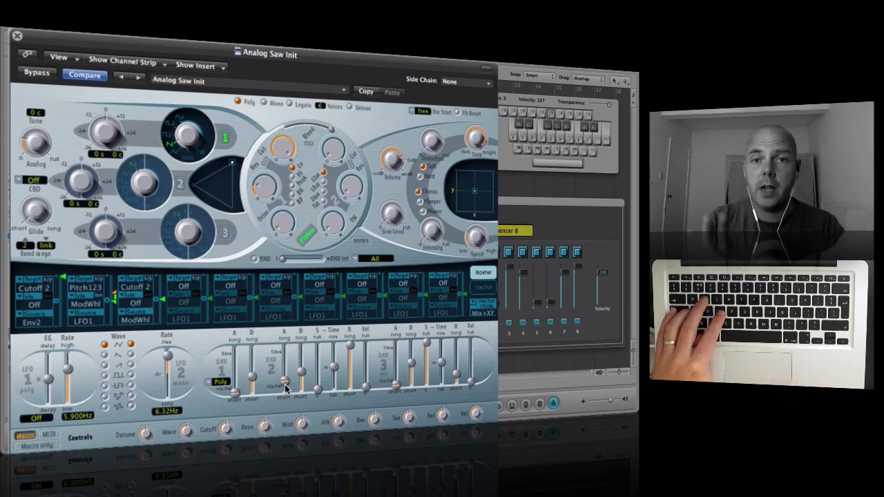
drag(285, 390, 286, 377)
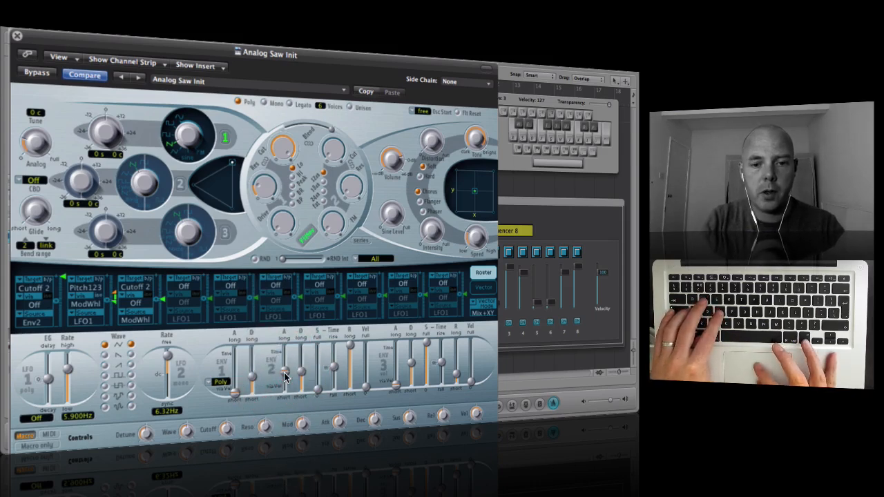
drag(283, 376, 283, 378)
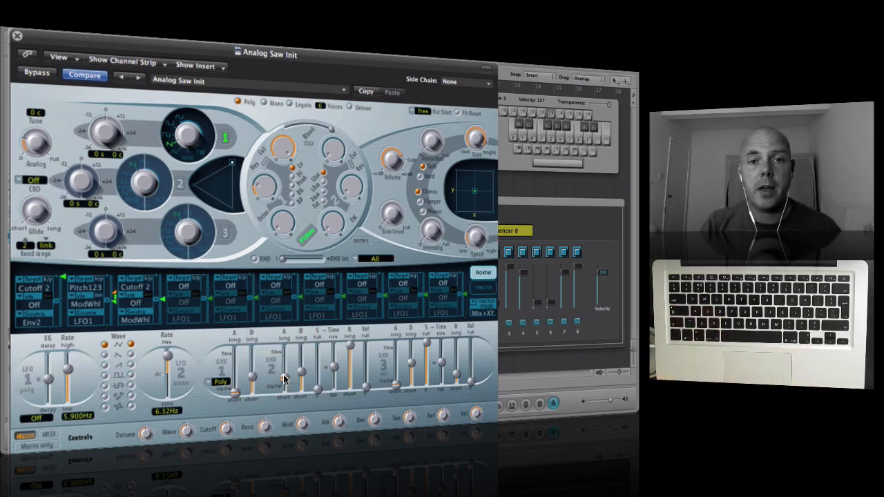
Enable Unison in ES2, set the number of voices to 16 and adjust the output volume.
click(352, 108)
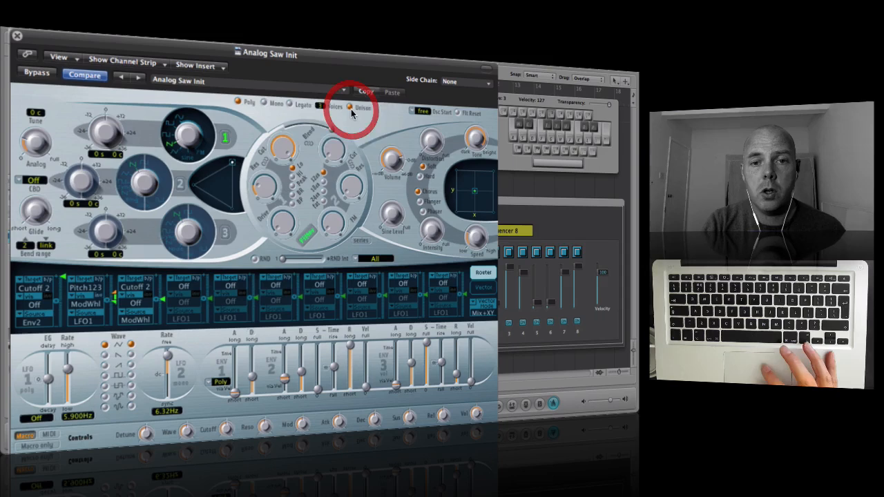
drag(327, 67, 327, 38)
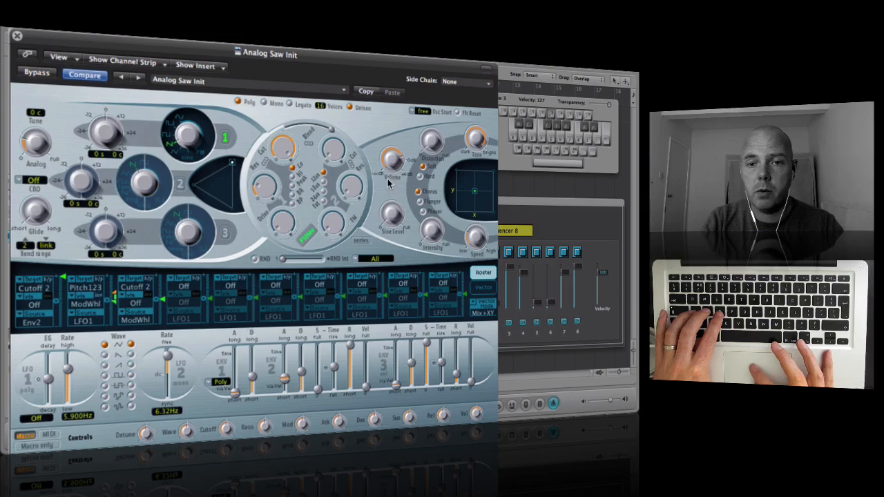
drag(391, 167, 390, 178)
Audition the 16-voice unison sound by playing a series of chords.
key(a)
key(s)
key(a)
key(s)
key(s)
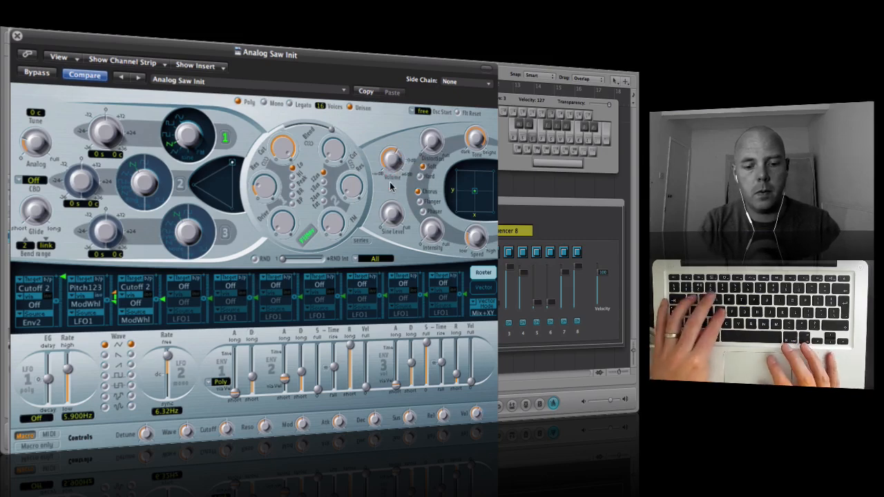
key(f)
key(a)
key(a)
key(s)
key(s)
key(f)
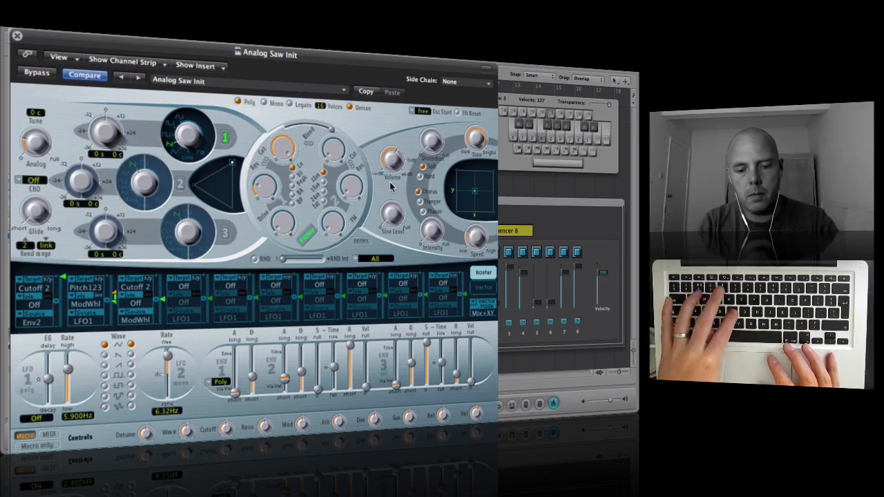
key(e)
key(a)
key(s)
key(s)
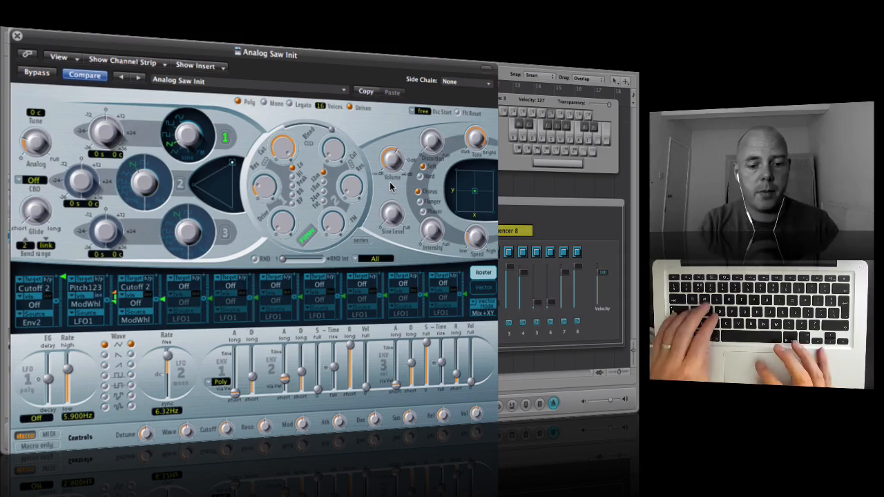
key(a)
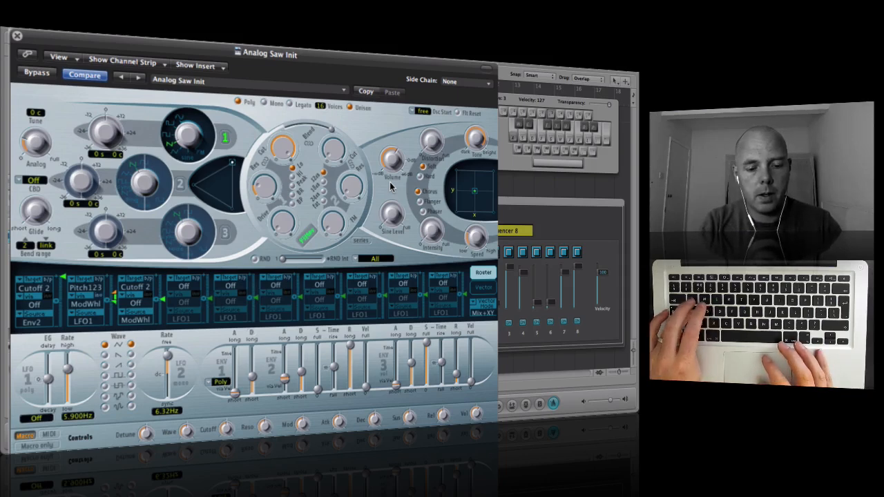
key(a)
key(a)
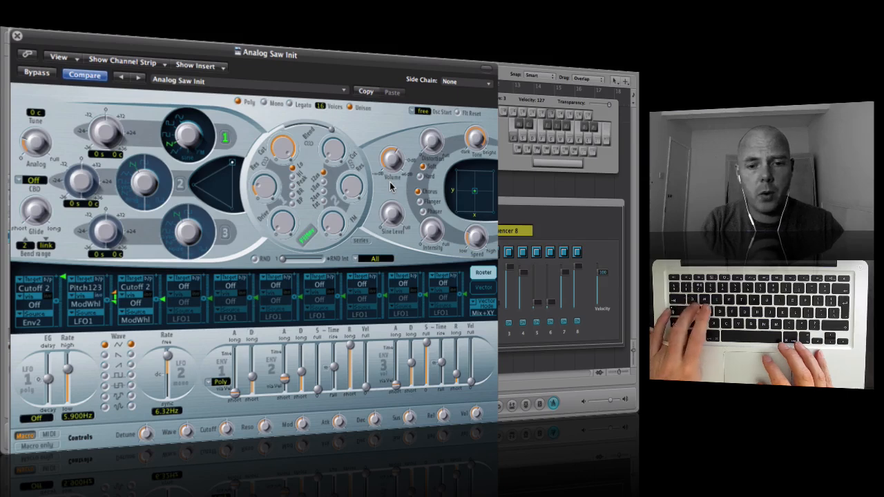
key(a)
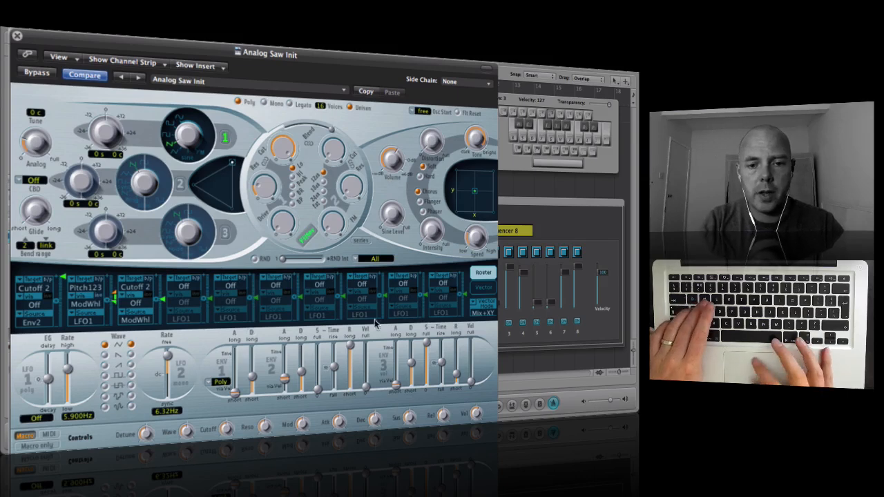
Raise the sustain of ES2 envelope 2 to about halfway, and set the Chord Machine's Voice 6 interval to -3.
drag(316, 392, 317, 368)
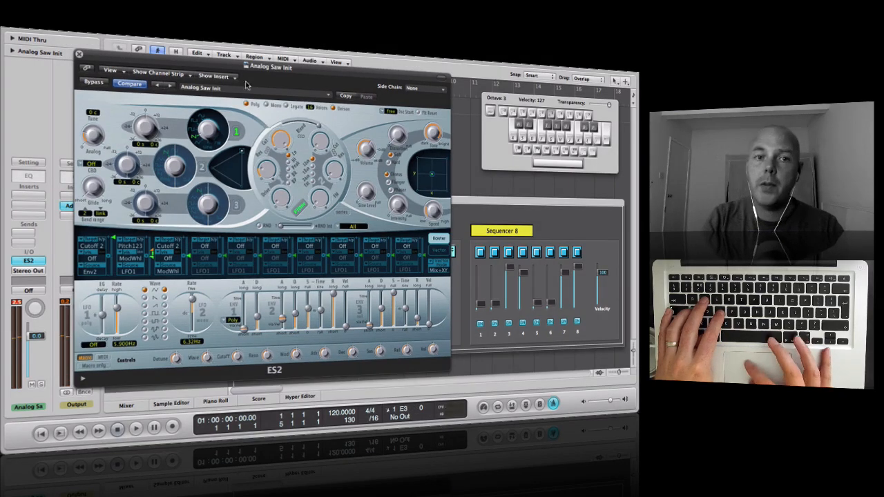
drag(234, 67, 453, 91)
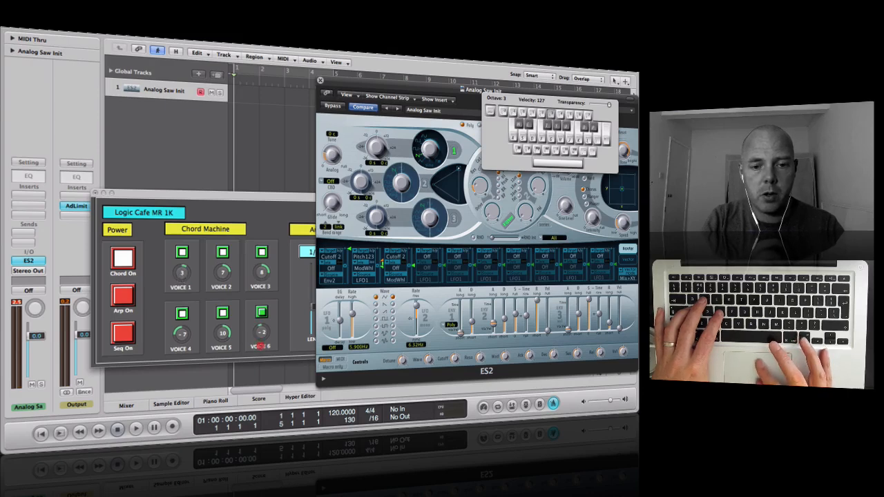
click(261, 346)
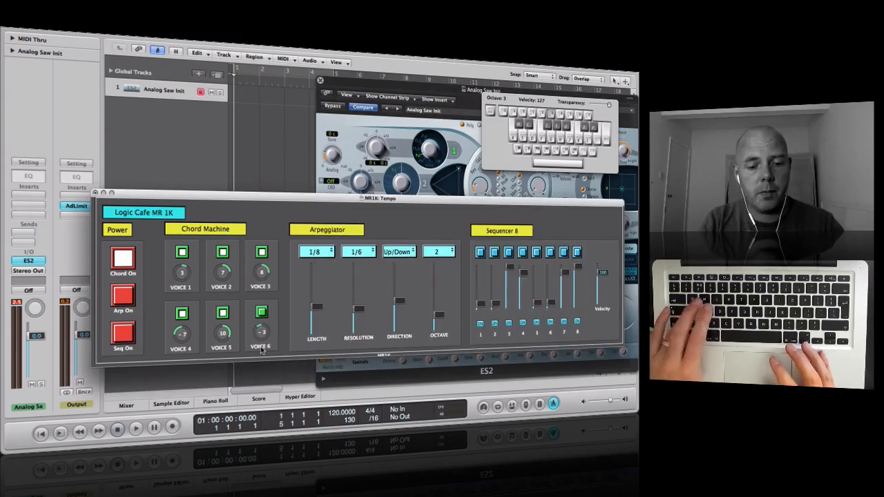
Play chords with Voice 6 off and on, leaving it switched on with its interval returned to the centre position.
key(a)
key(d)
key(s)
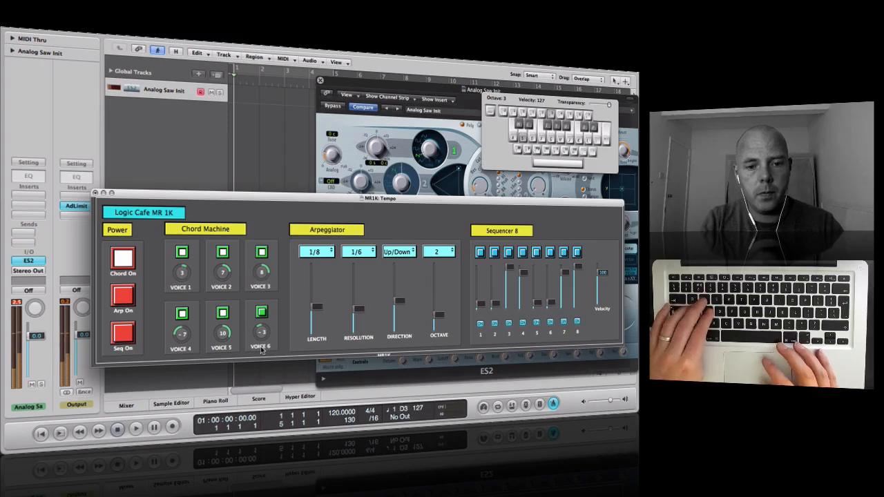
click(262, 313)
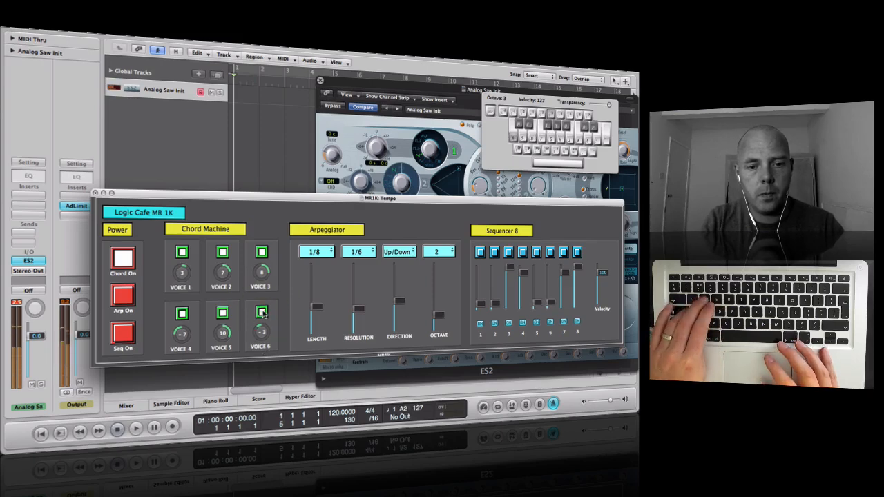
key(s)
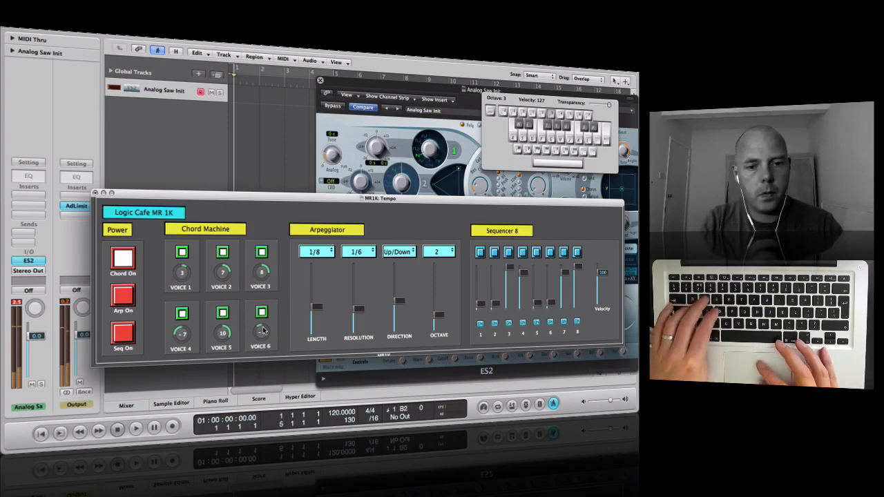
click(262, 334)
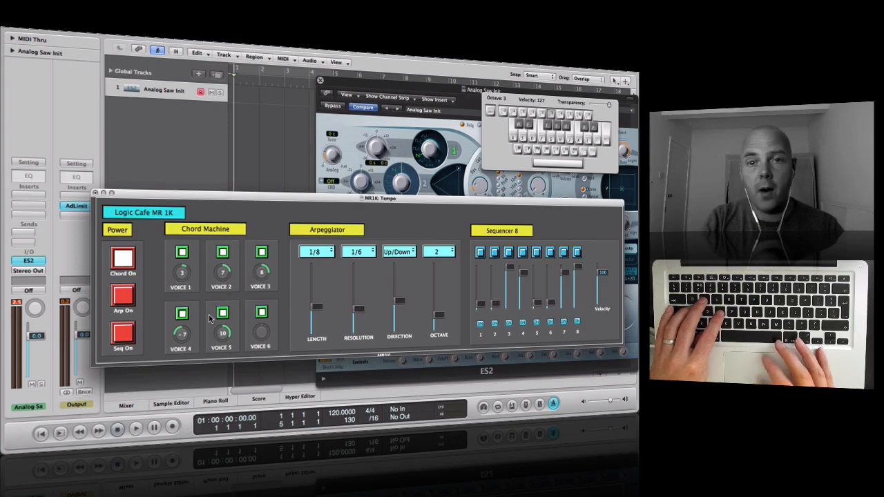
Compare the sound of played notes with the Chord Machine switched off and switched back on.
key(a)
key(w)
click(124, 257)
key(s)
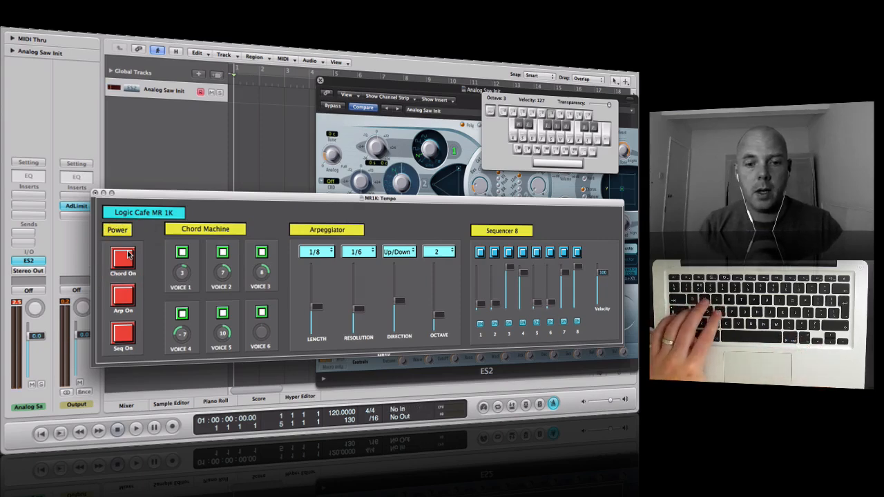
key(d)
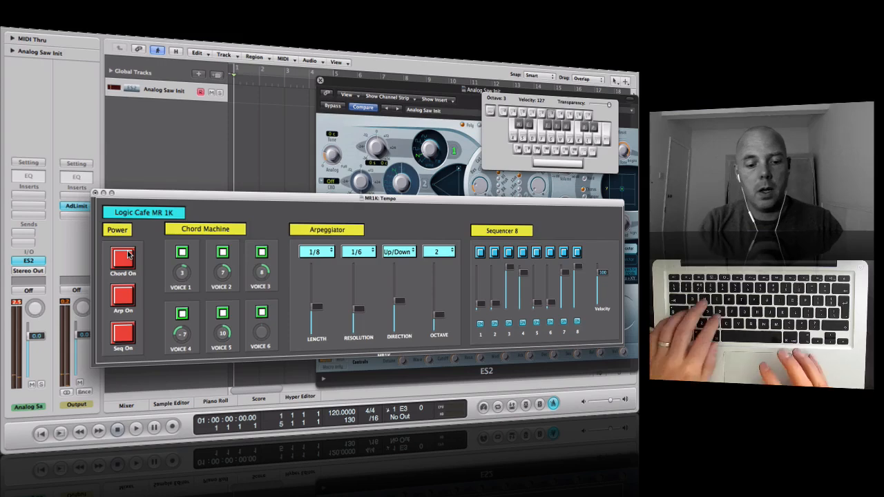
click(124, 258)
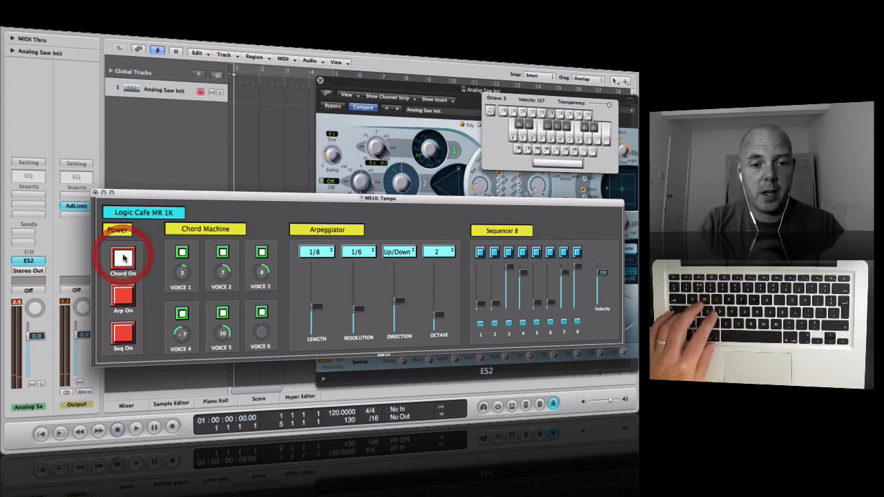
key(s)
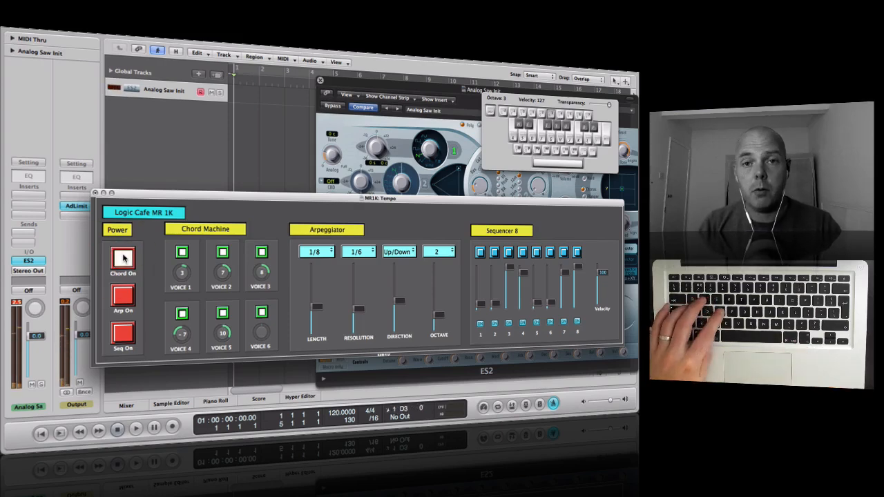
key(s)
key(w)
key(a)
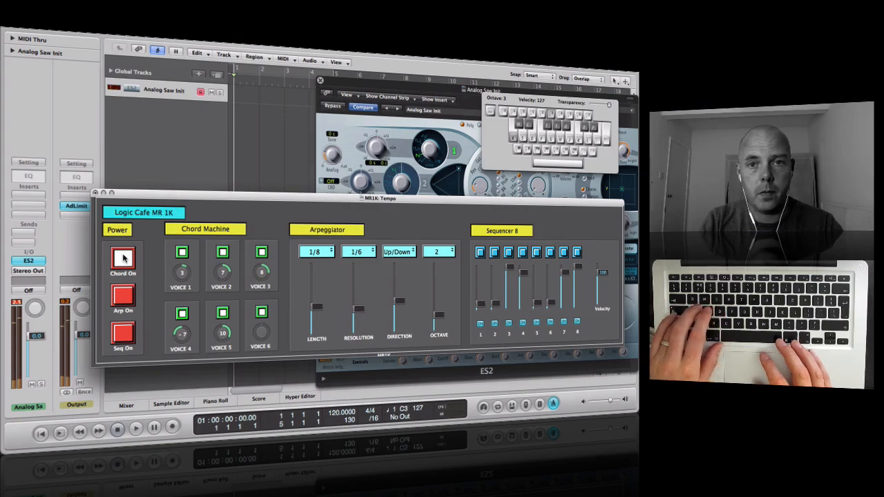
Move the ES2 window into clear view and raise envelope 2's sustain time towards rise while playing test notes.
drag(388, 88, 206, 67)
click(358, 308)
key(a)
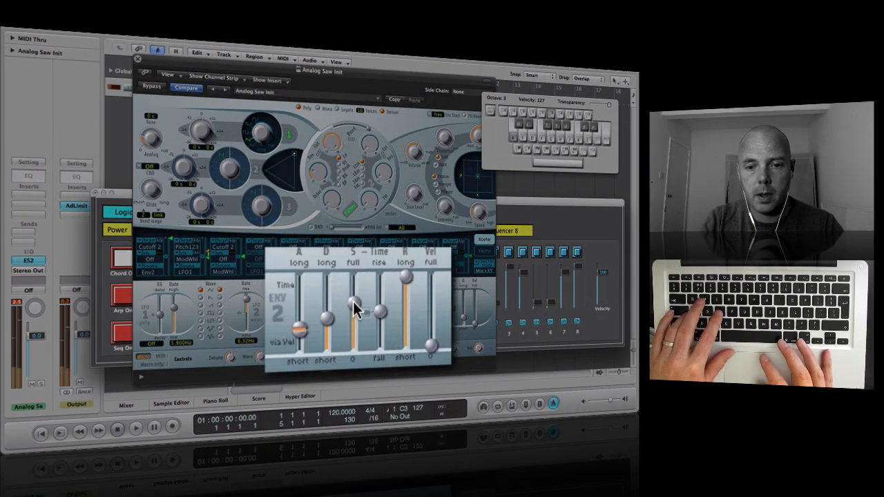
click(380, 311)
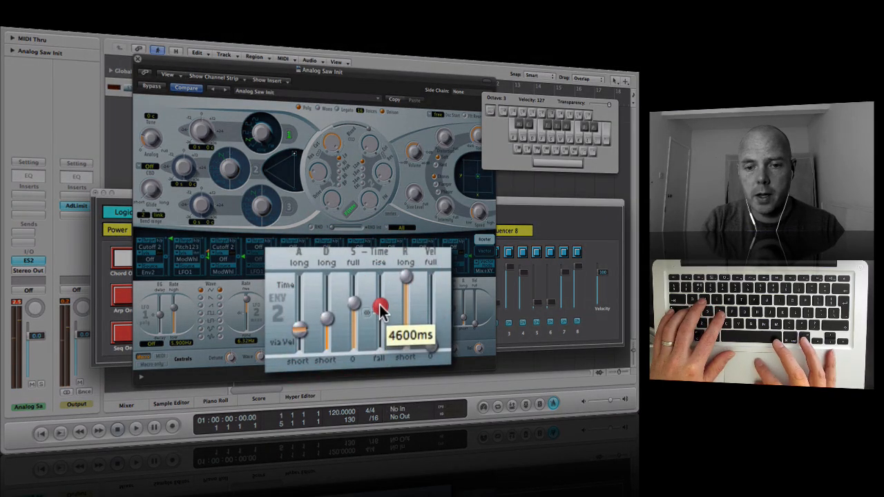
key(a)
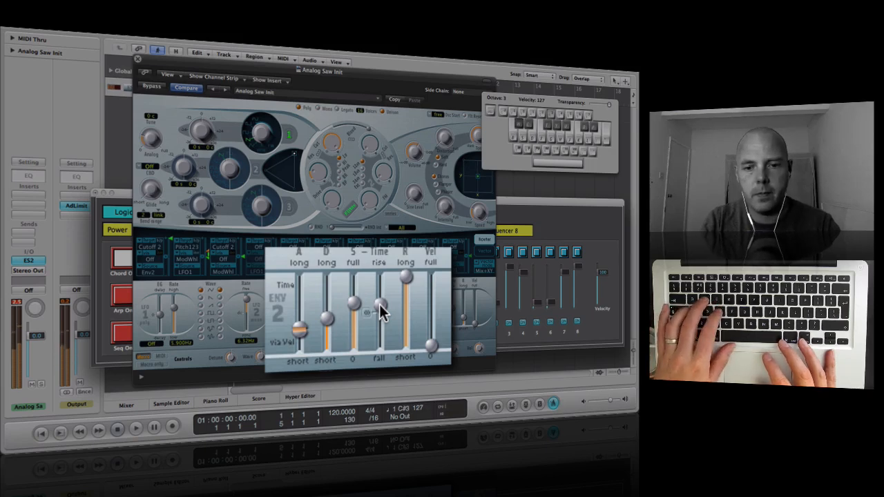
drag(381, 310, 380, 297)
key(a)
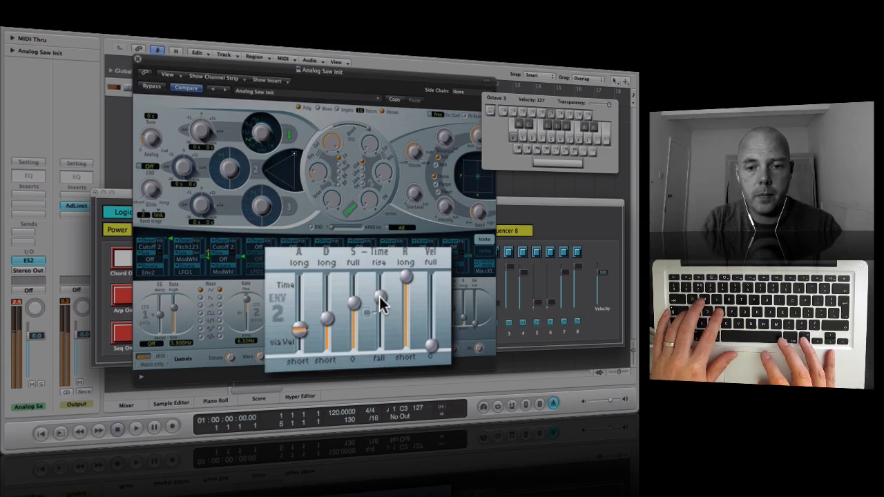
Lower envelope 2's sustain time to just above the middle and fine-tune it while auditioning repeated notes.
mouse_move(379, 297)
mouse_down()
mouse_move(381, 312)
mouse_move(374, 281)
mouse_move(380, 312)
mouse_move(378, 303)
mouse_up()
key(a)
key(w)
key(a)
key(a)
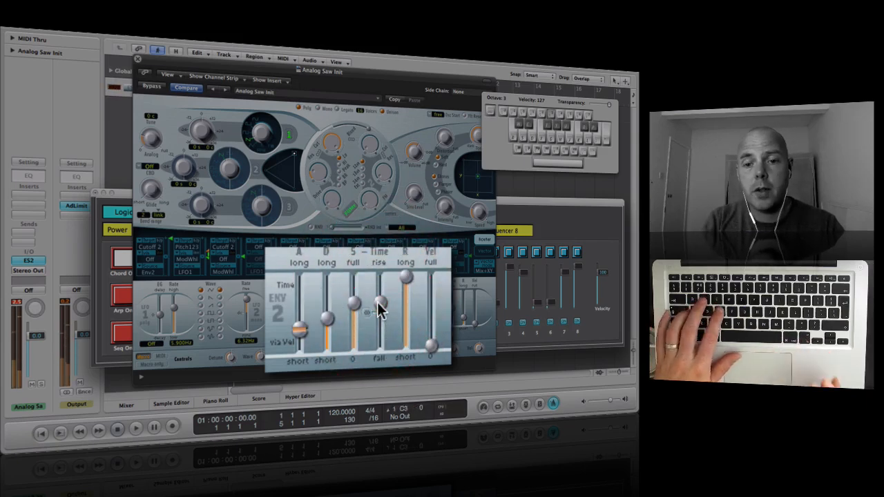
click(378, 305)
drag(378, 304, 379, 303)
key(a)
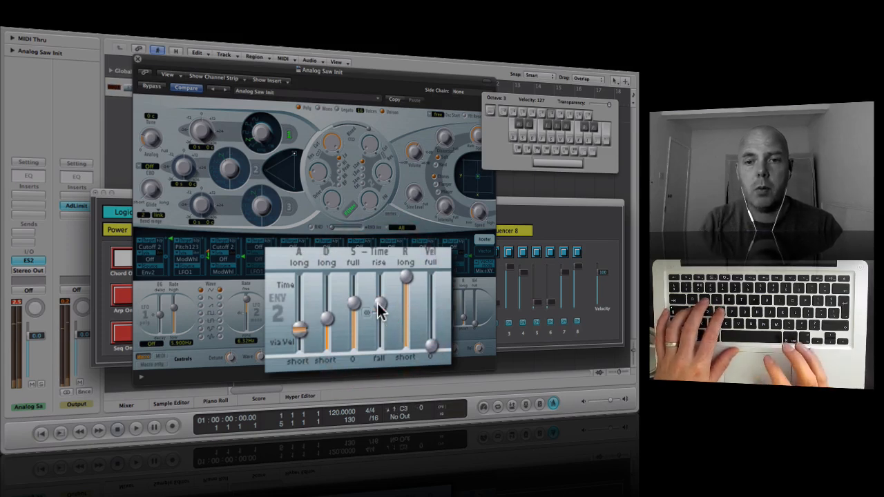
key(w)
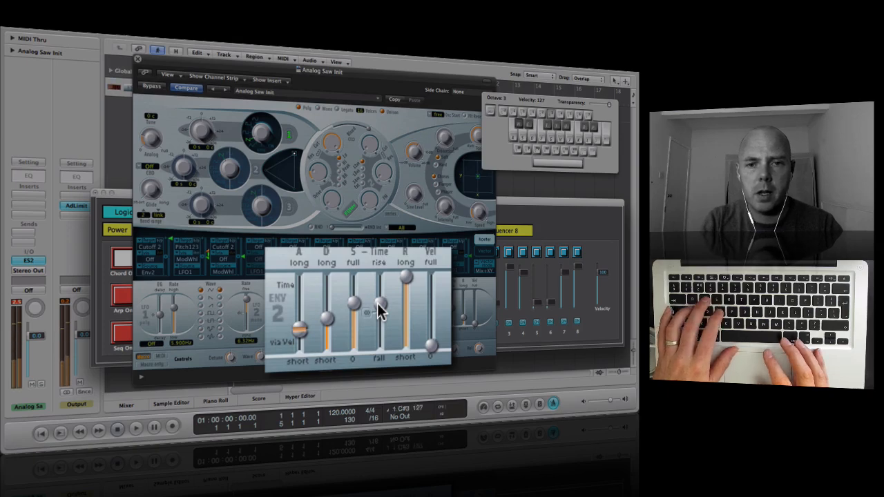
Set the resonance of ES2 filter 2 to about 0.21 while auditioning chords.
key(a)
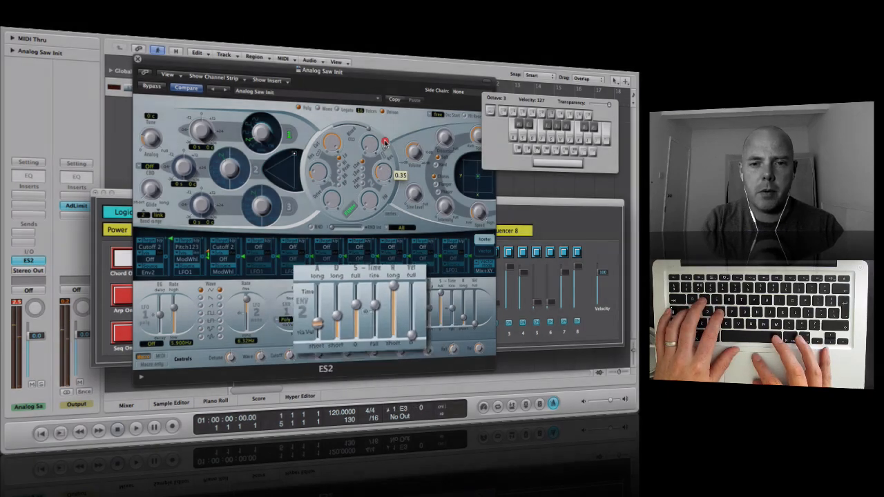
key(w)
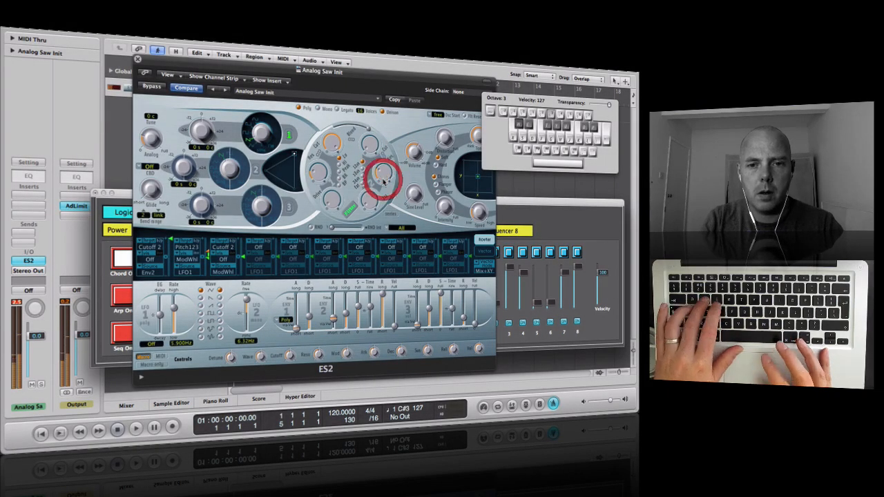
key(d)
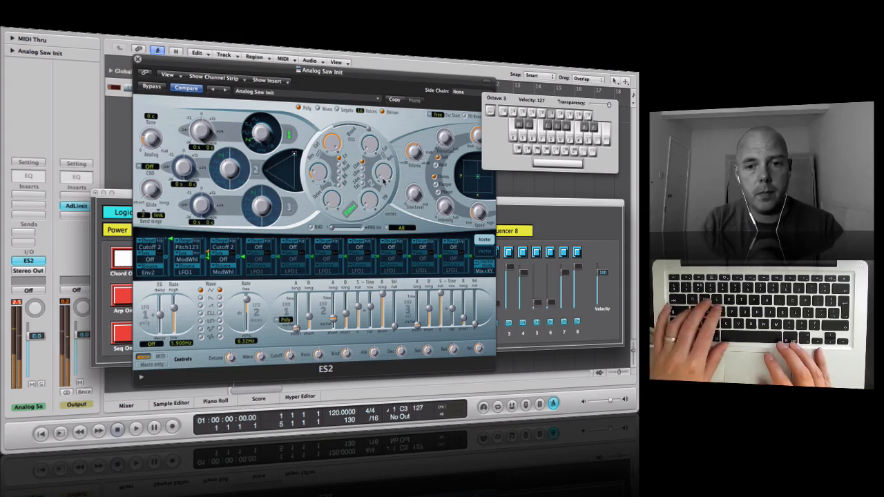
key(w)
key(a)
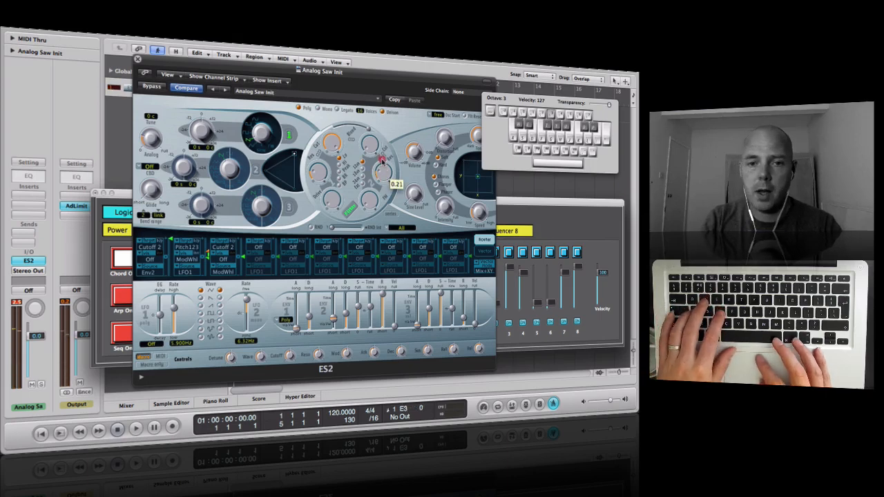
key(w)
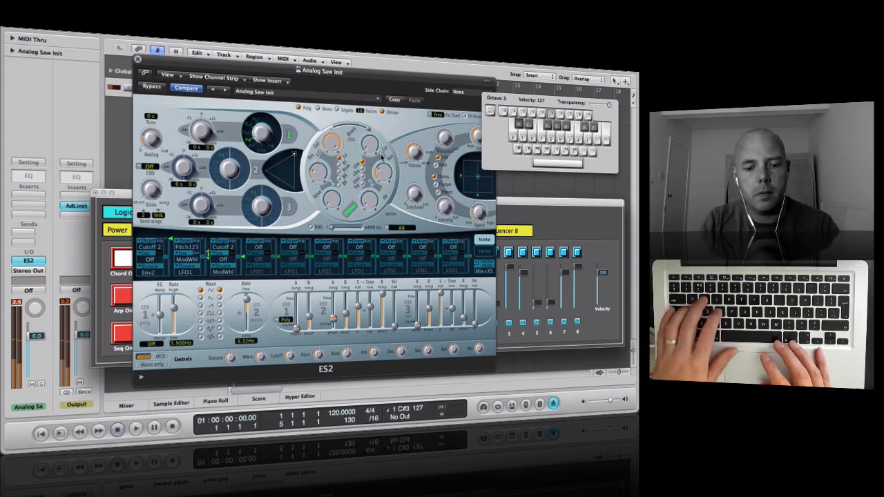
key(d)
Lower the filter 2 resonance slightly, audition it with a run of chords, and close the ES2 window.
drag(383, 172, 385, 181)
key(a)
key(w)
key(s)
key(d)
key(g)
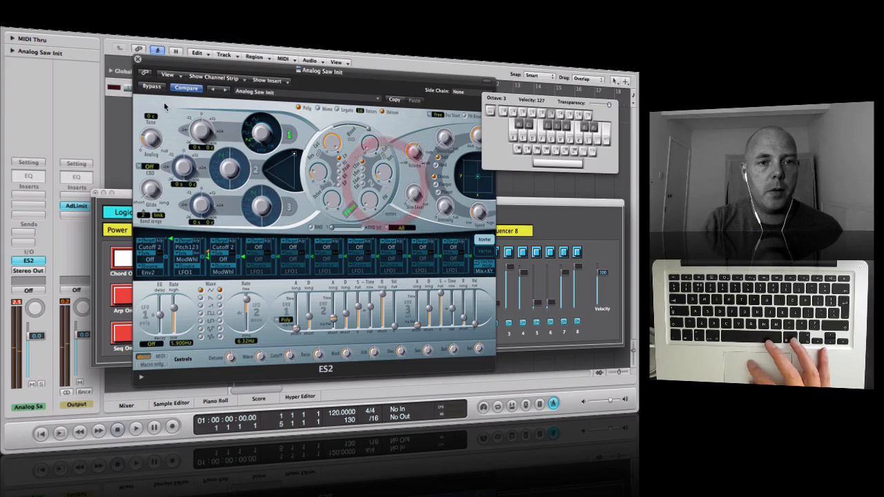
click(137, 60)
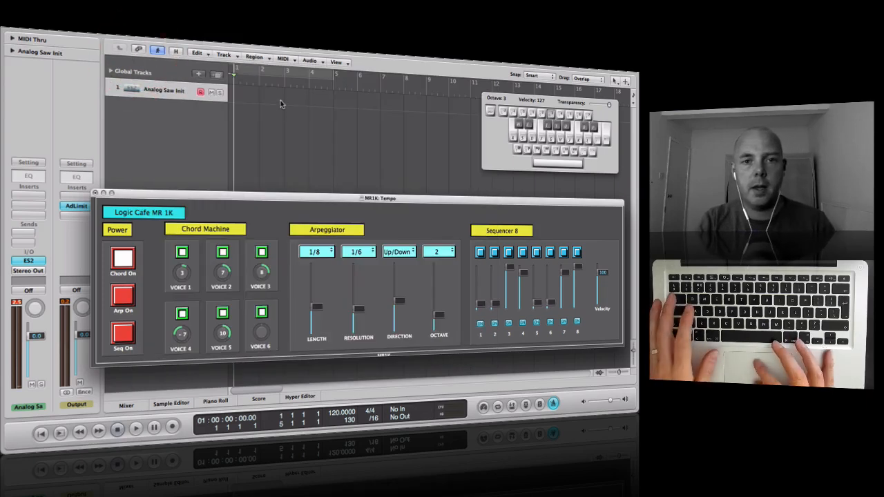
Start cycled playback of bars 1 to 5 and lower the Analog Saw Init track's volume to -11.2 dB.
click(283, 75)
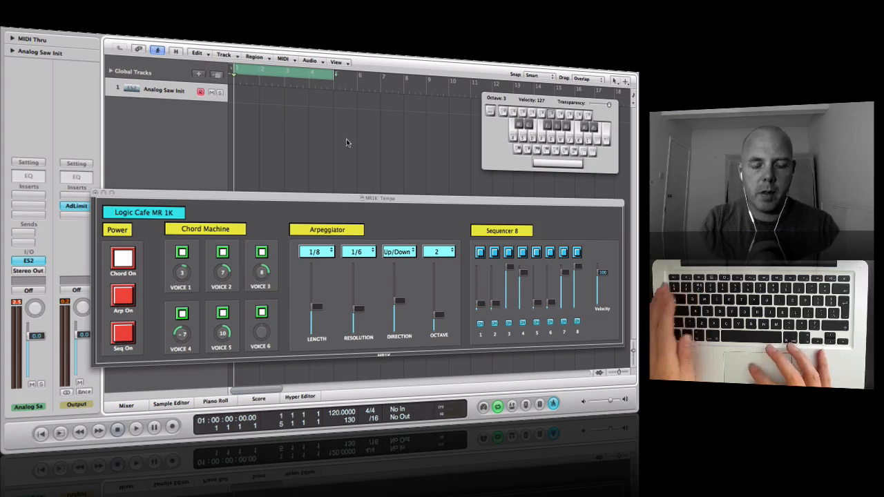
key(space)
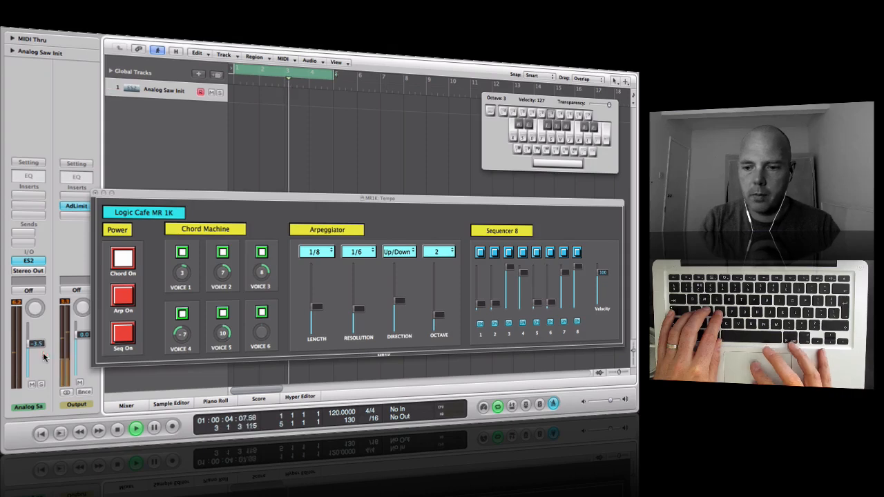
drag(43, 354, 43, 362)
key(XF86AudioLowerVolume)
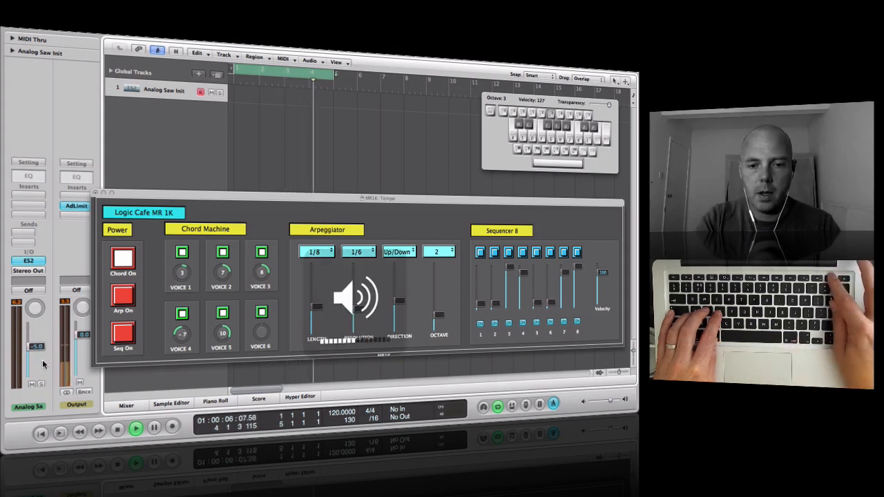
drag(36, 346, 40, 373)
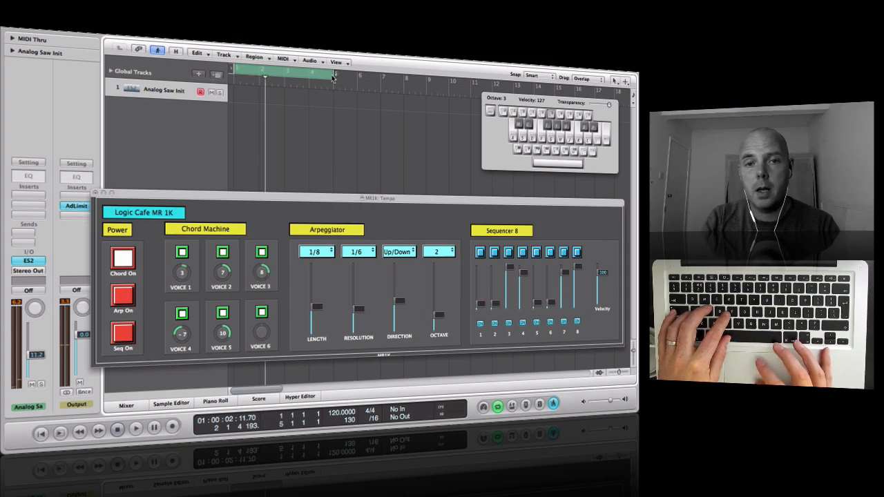
Extend the cycle to bar 9 and record a chord sequence on D3, F3, D3 and C#3 on the Analog Saw Init track.
drag(332, 77, 425, 91)
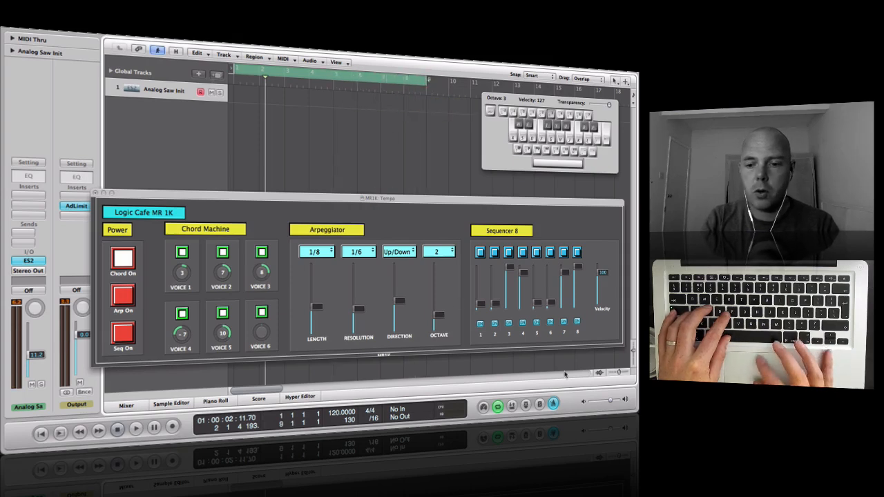
click(172, 427)
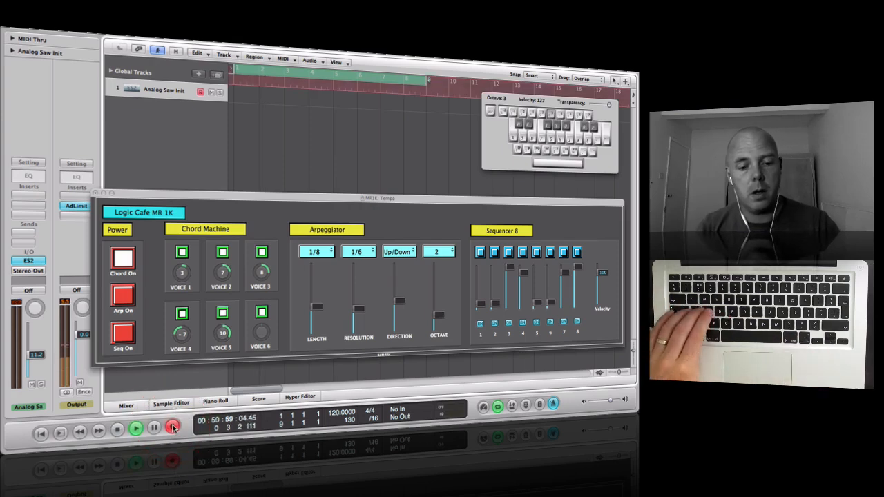
key(s)
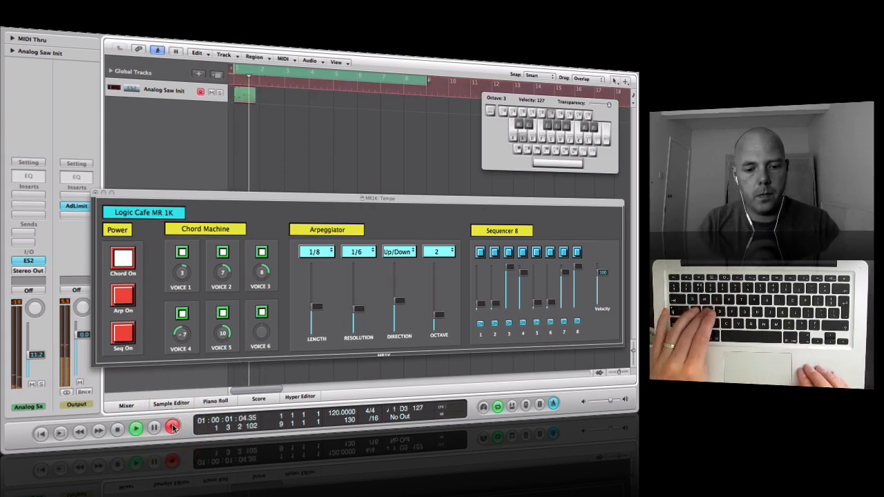
key(f)
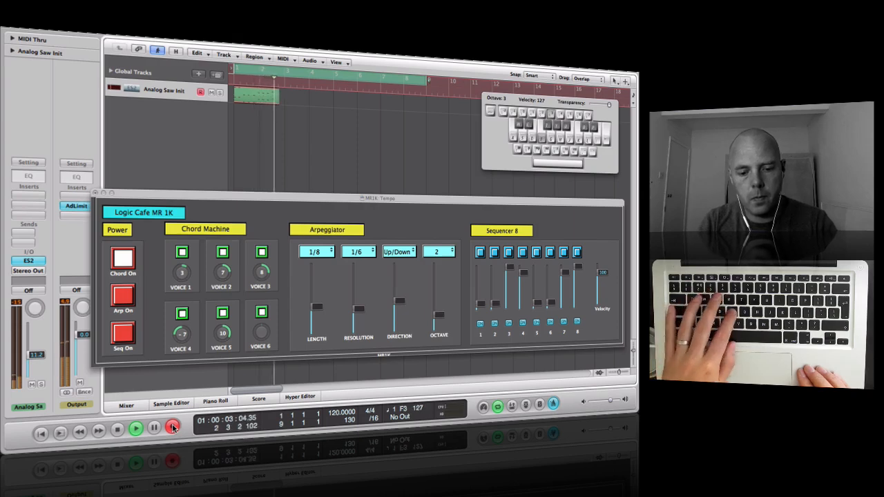
key(s)
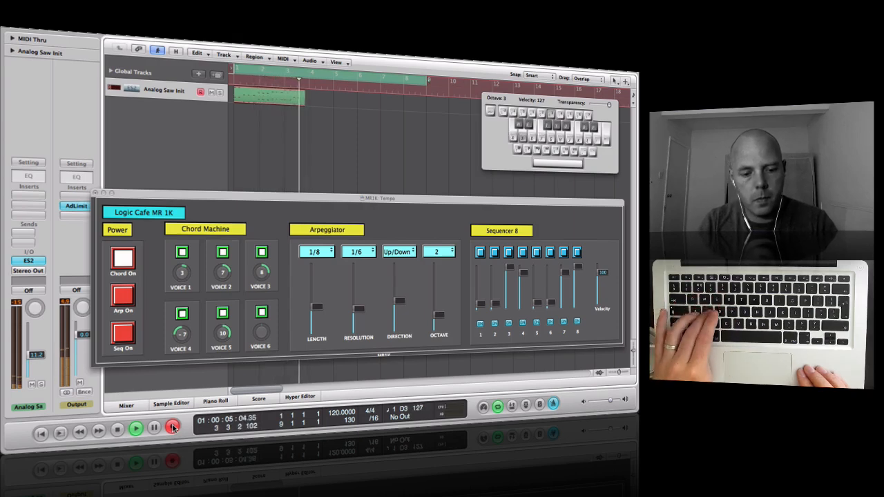
key(w)
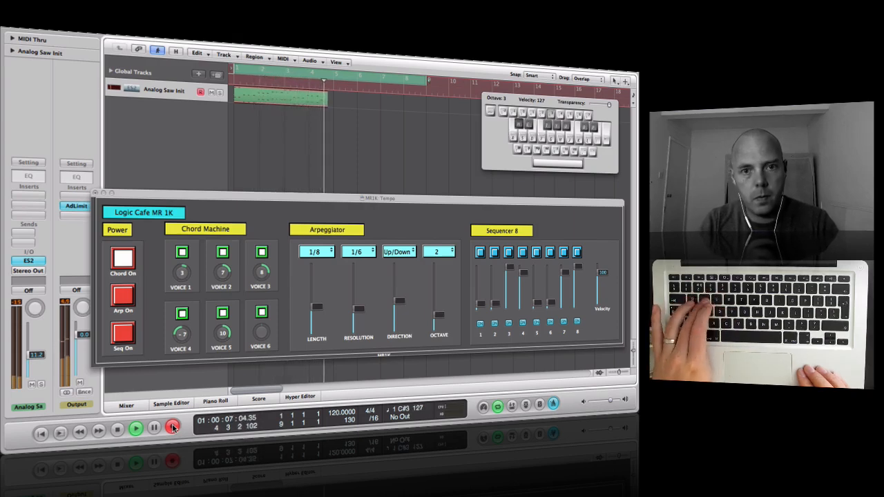
key(space)
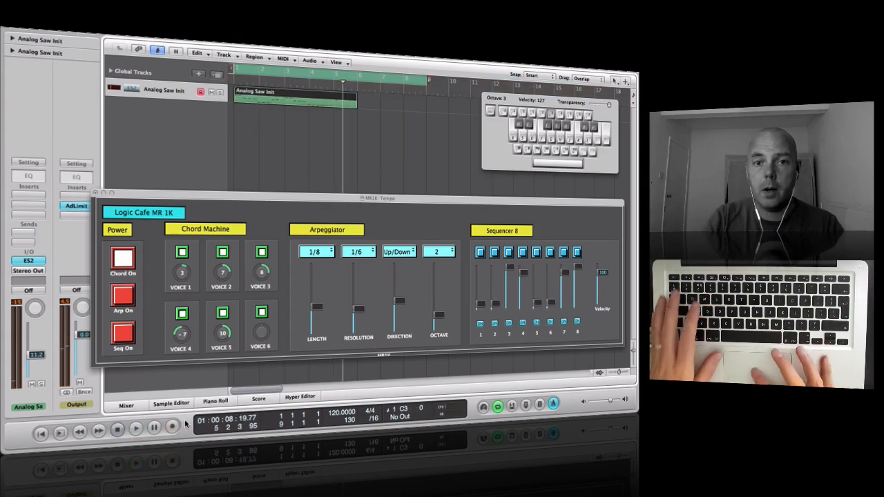
Shorten the cycle to end at bar 5 and open the recorded region in the Piano Roll.
drag(425, 80, 334, 82)
double_click(305, 92)
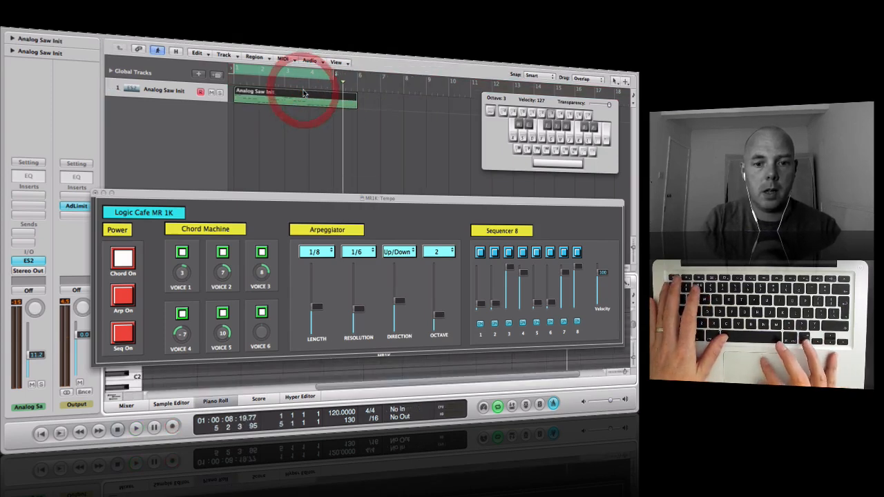
Close the MR1K window and enlarge the Piano Roll by shrinking the arrange area to a narrow strip.
click(95, 192)
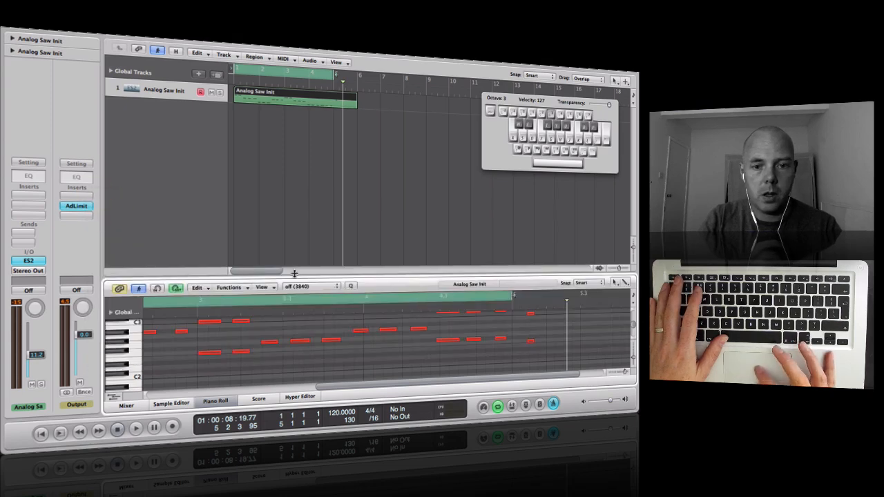
scroll(297, 231, right, 10)
click(302, 198)
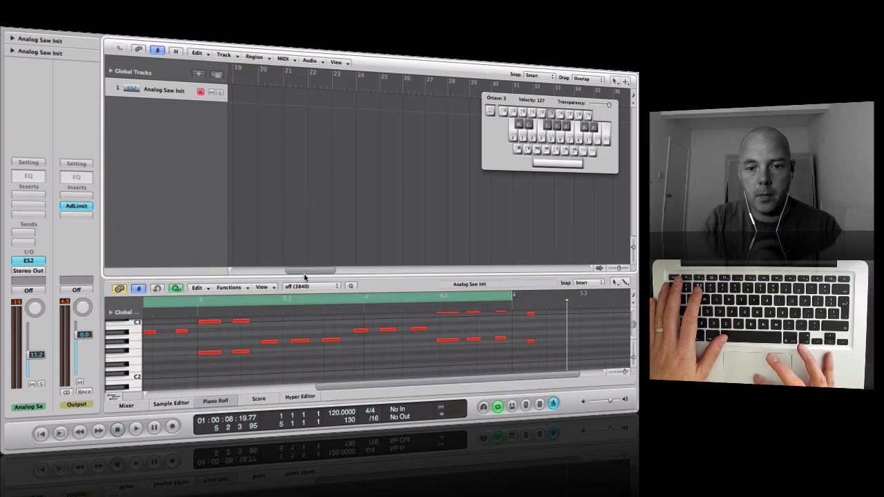
drag(305, 275, 306, 159)
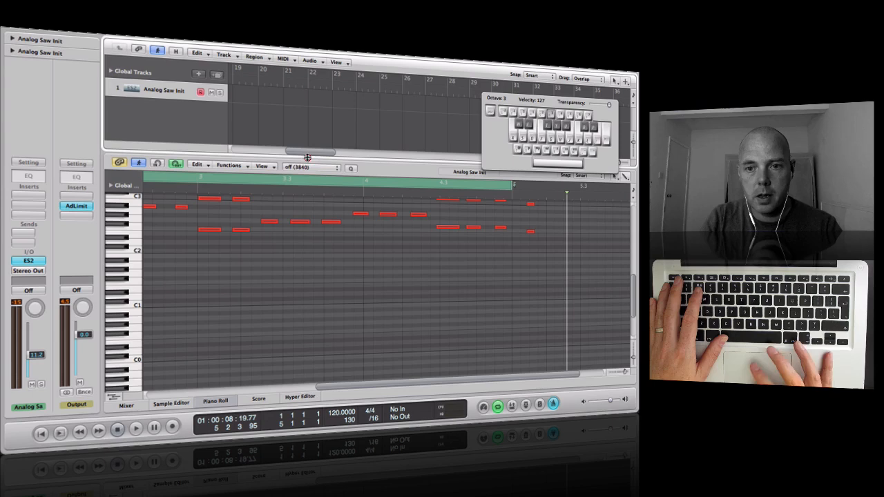
Delete the stray six-note chord that lies past the start of bar 5 in the Analog Saw Init region.
scroll(304, 318, up, 5)
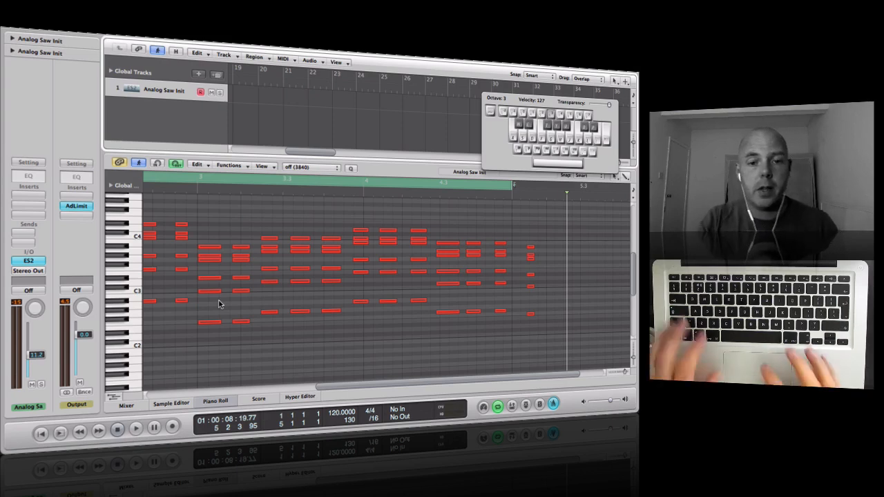
drag(524, 234, 532, 340)
key(Delete)
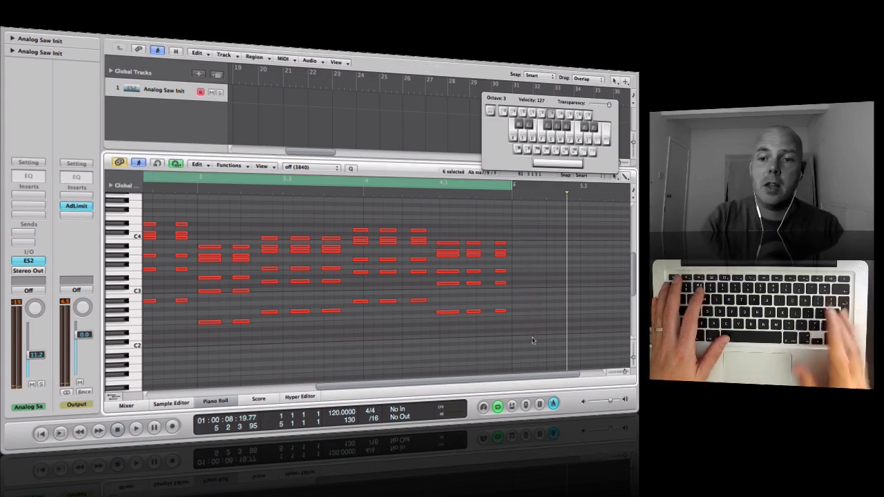
click(275, 211)
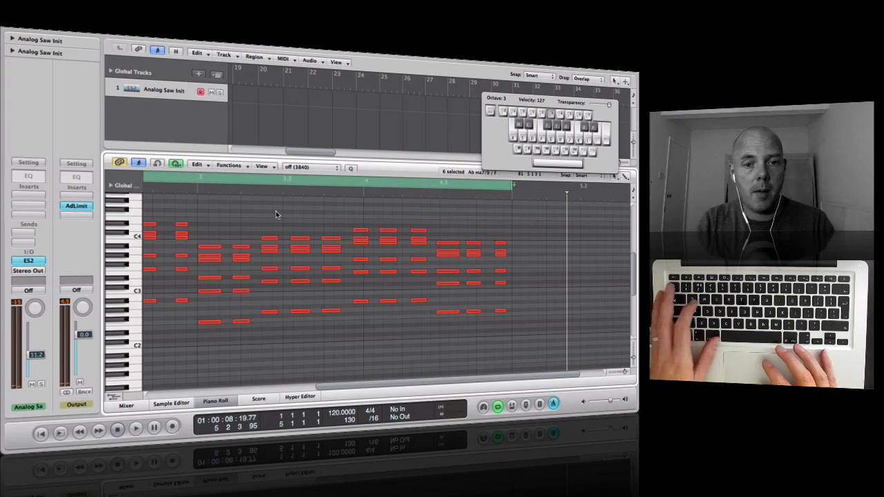
Quantize all notes in the recorded region to 16E Swing.
key(super+a)
click(297, 166)
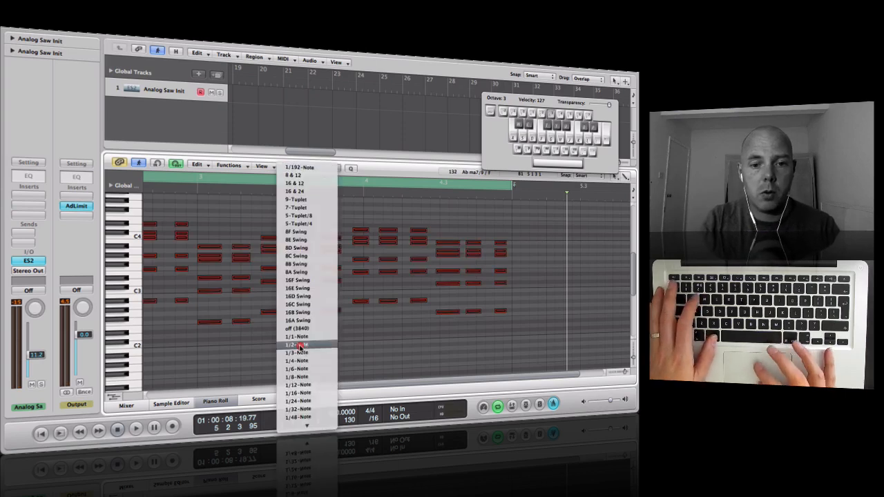
click(307, 288)
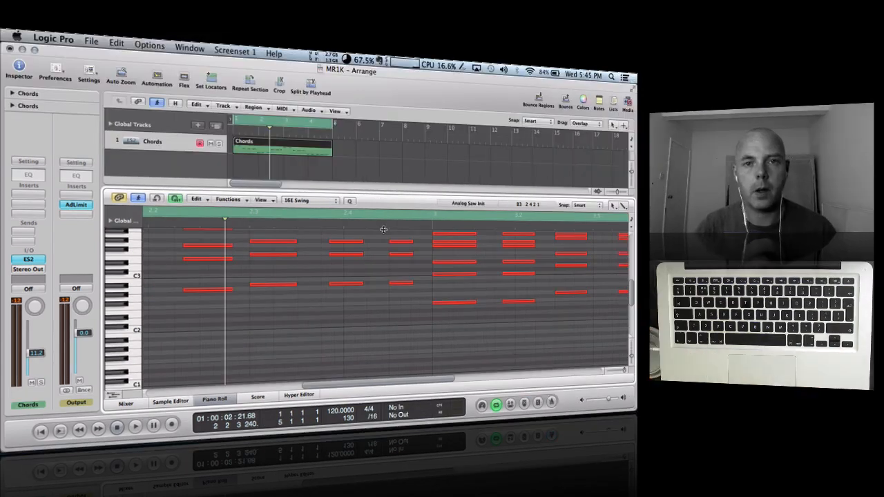
Stop playback and add one new software instrument track routed to Output 1-2.
key(space)
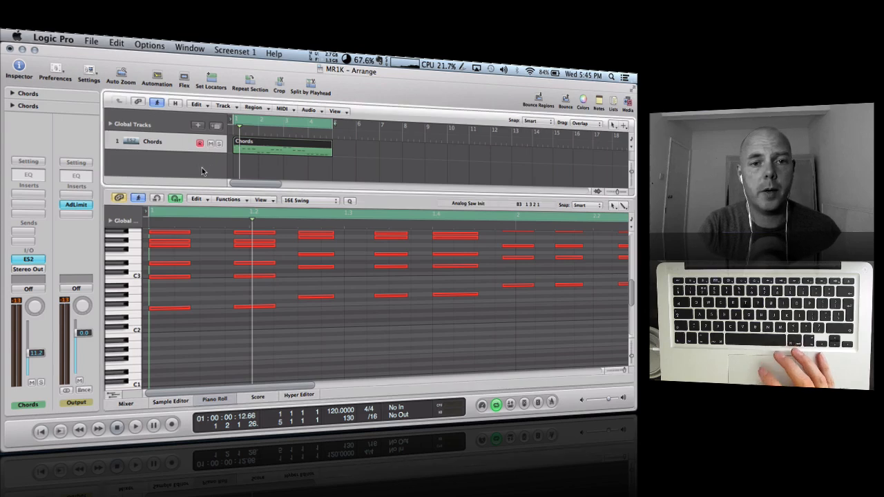
click(199, 127)
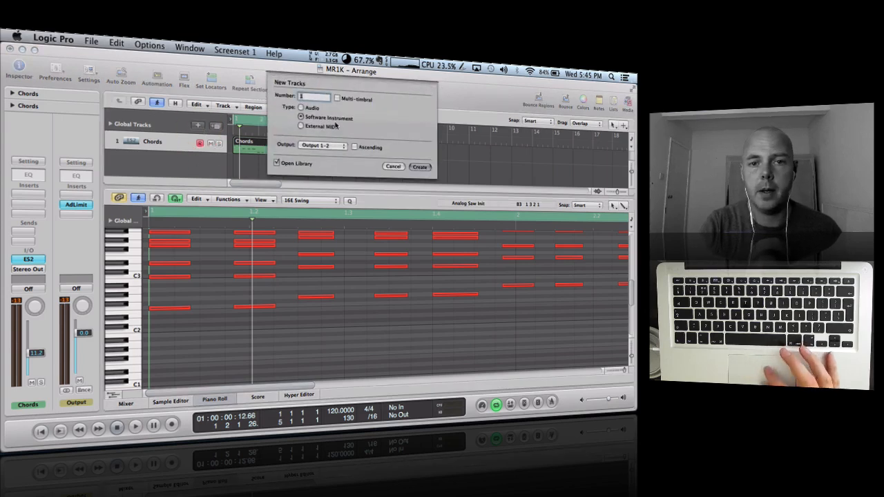
click(419, 167)
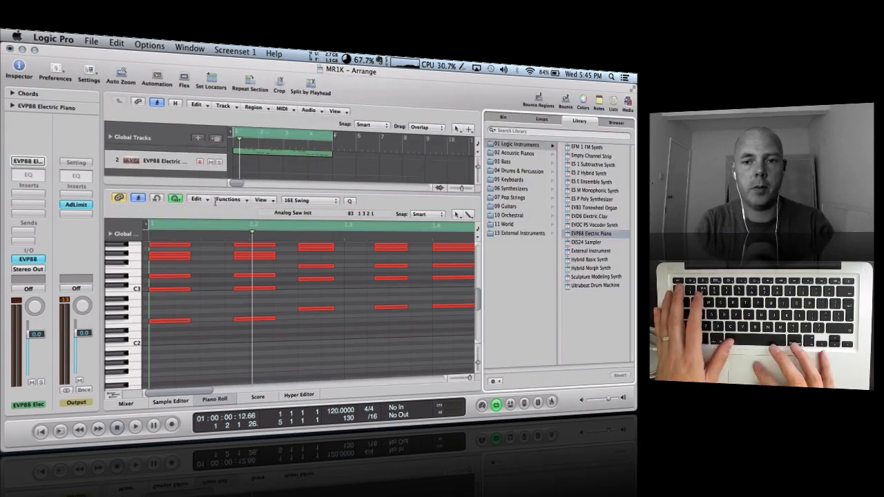
Replace the new track's EVP88 with a stereo EXS24 sampler and open its instrument editor, repositioning both windows.
click(31, 259)
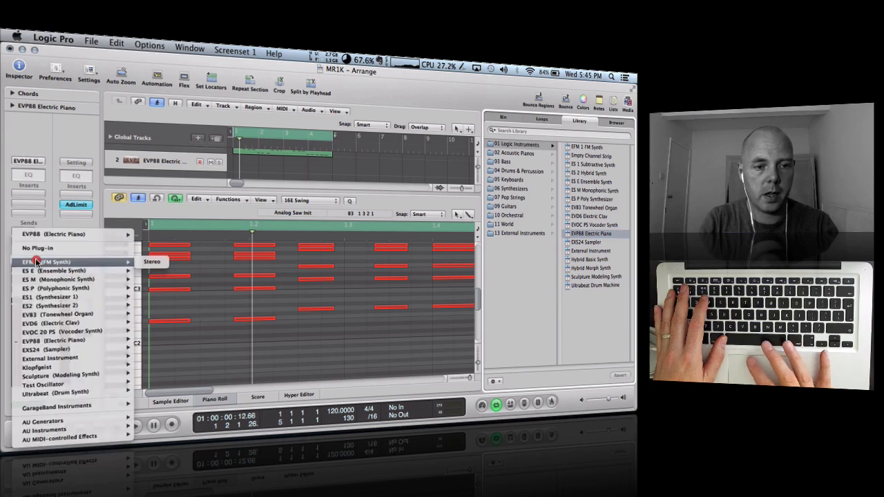
mouse_move(111, 349)
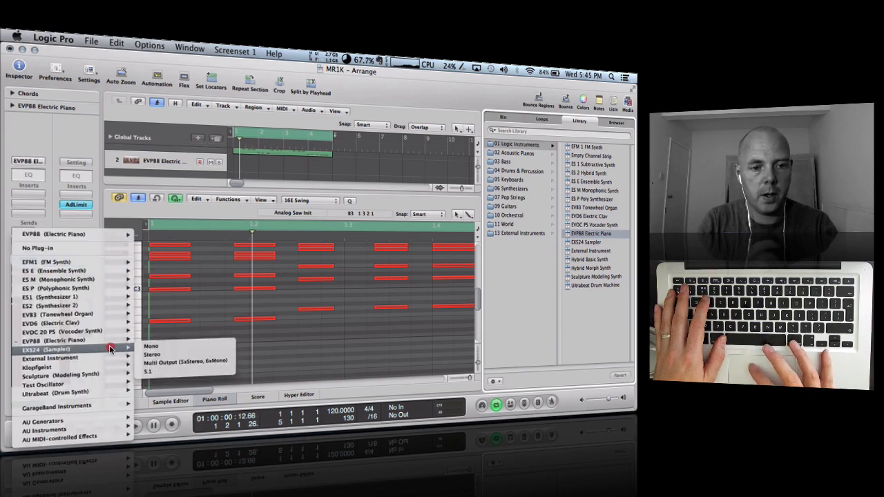
click(163, 355)
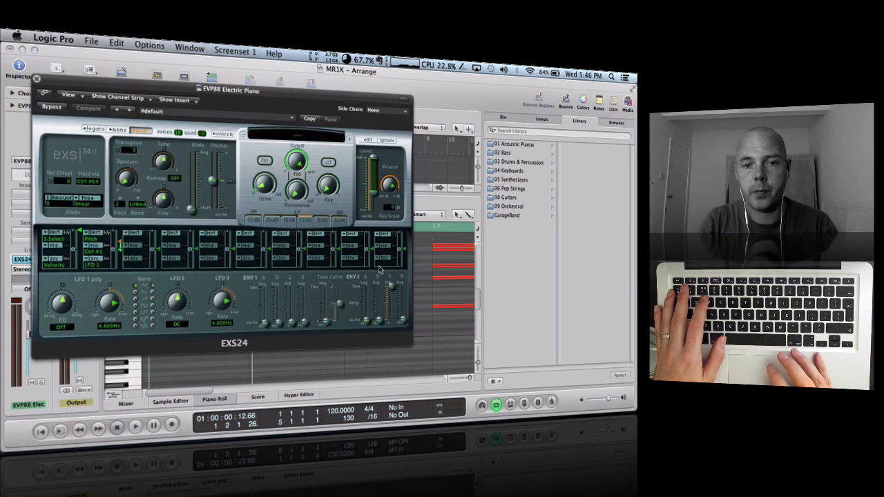
drag(325, 94, 399, 105)
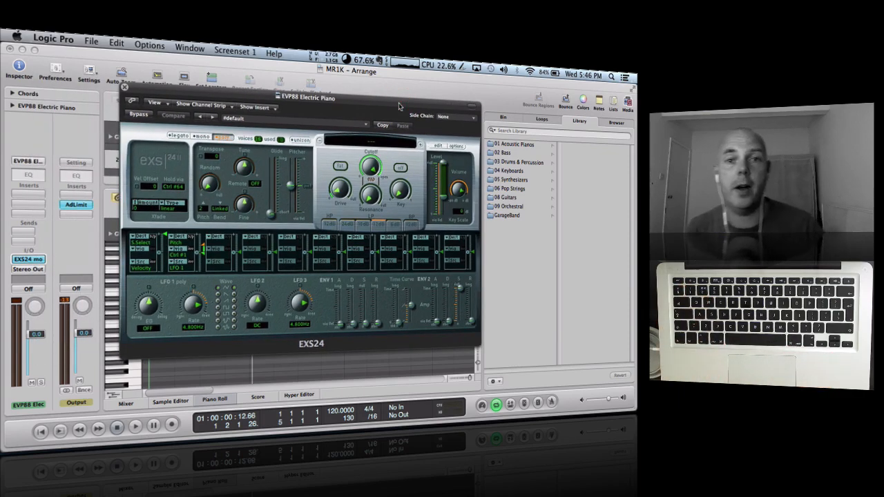
click(437, 145)
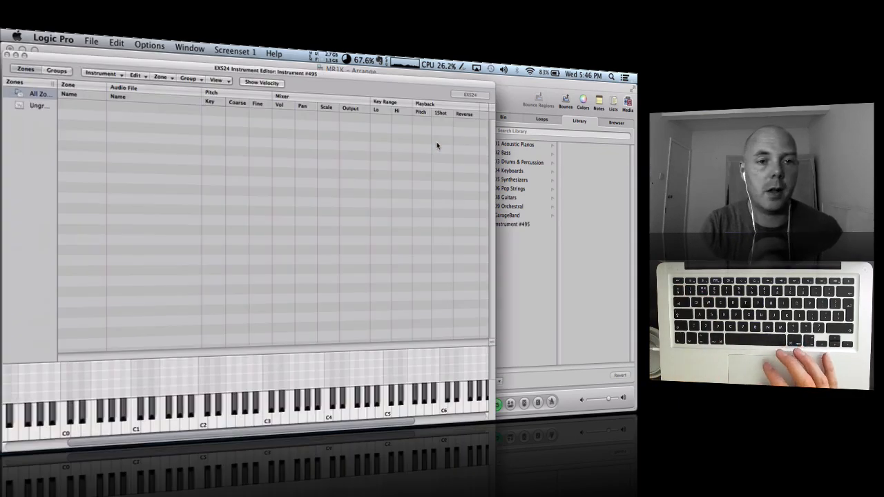
drag(219, 69, 255, 67)
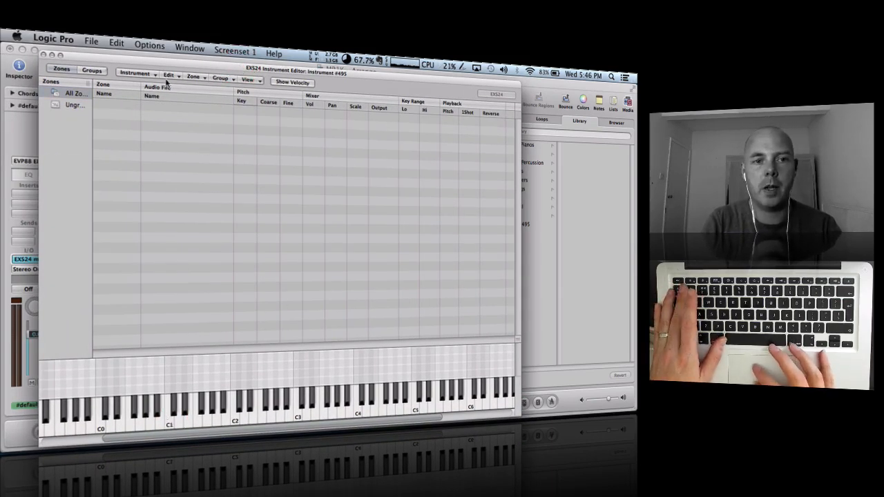
click(147, 75)
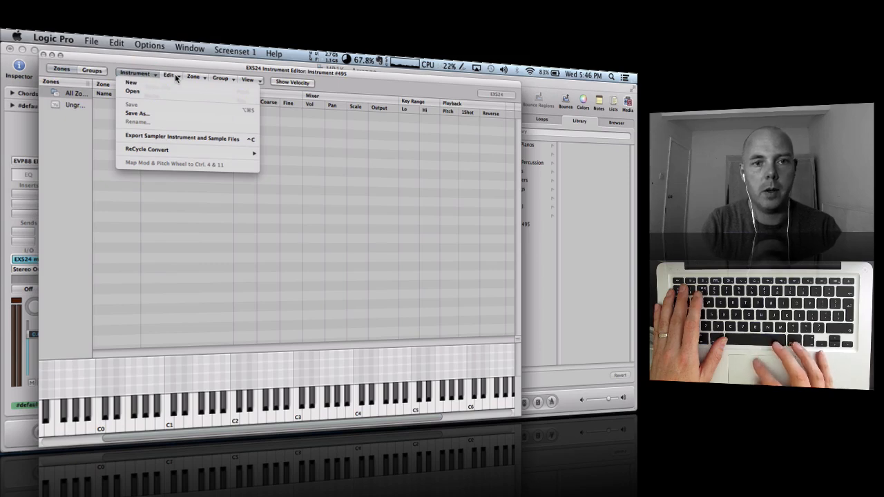
click(176, 78)
click(192, 76)
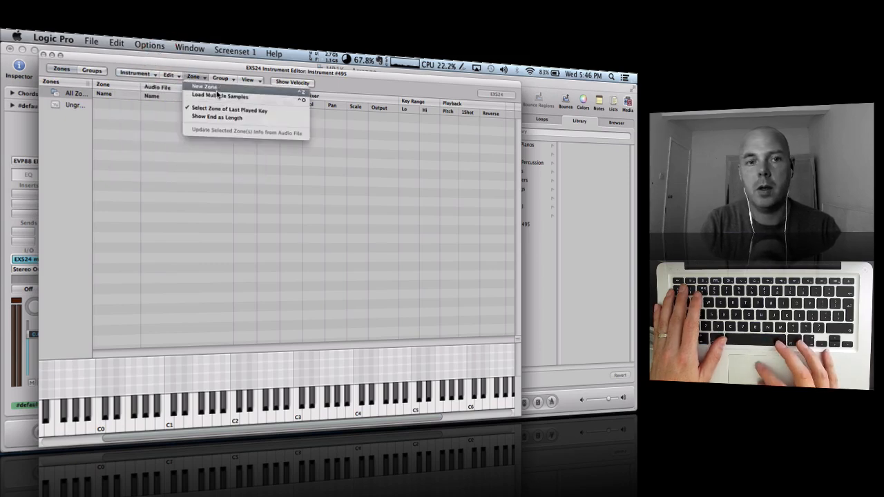
click(216, 88)
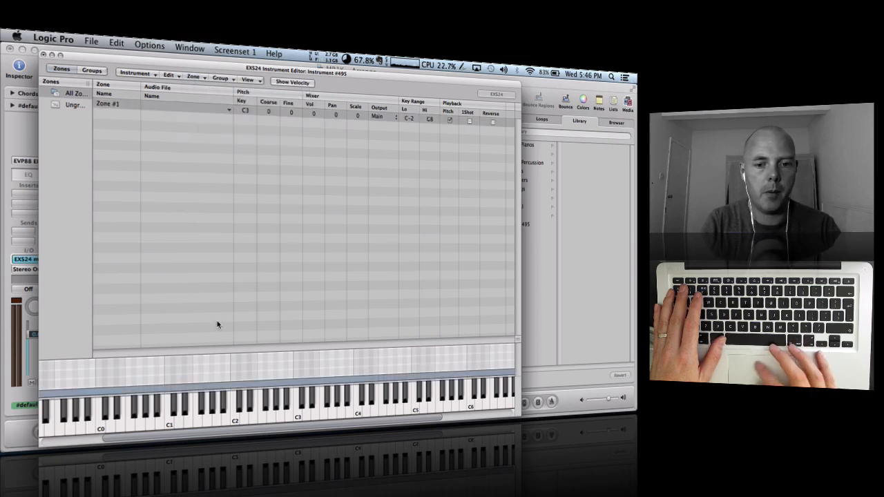
double_click(186, 385)
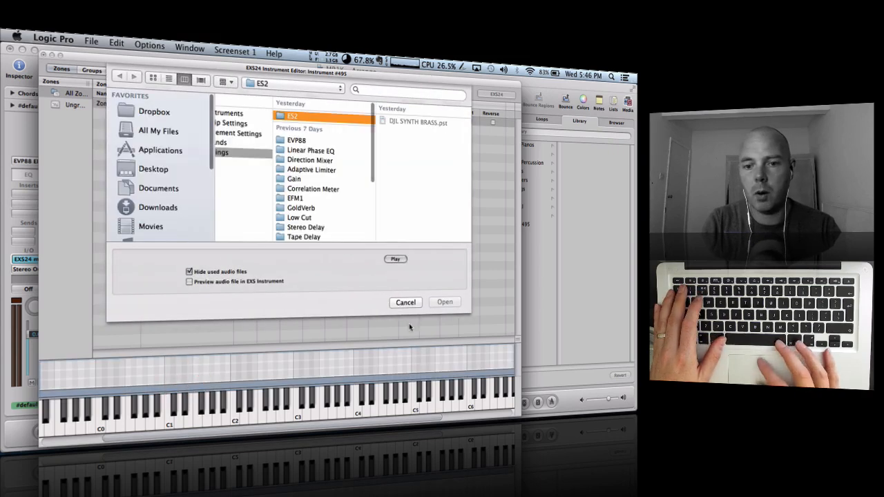
click(405, 299)
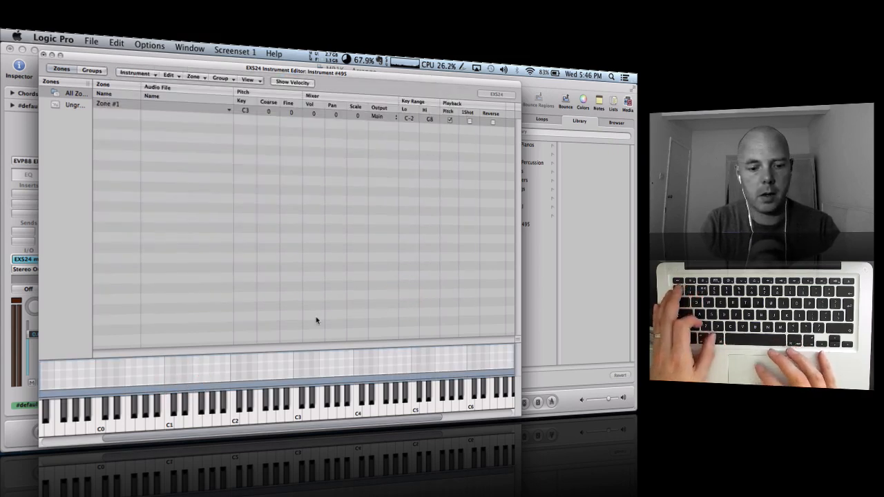
key(super+Tab)
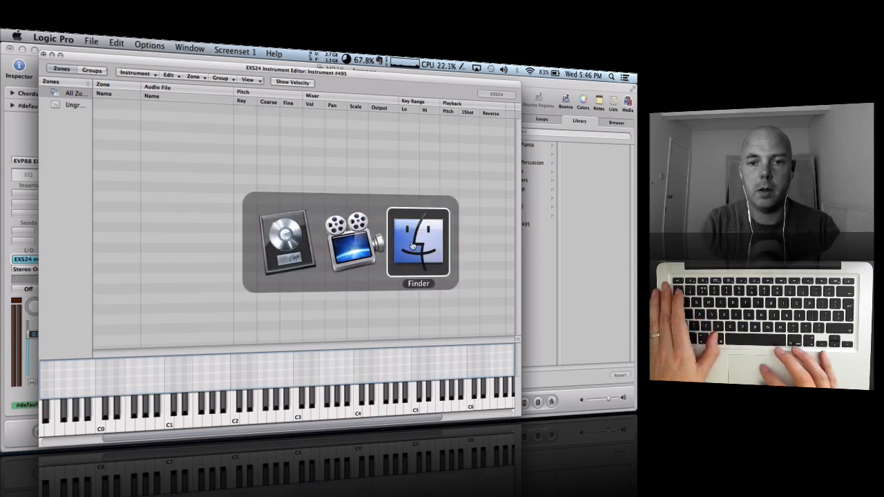
Place the instrument editor beside the file browser and browse to the Kicks folder in Music > SOUND LIBRARY > Drums and Percussion > Drum Hits.
click(616, 124)
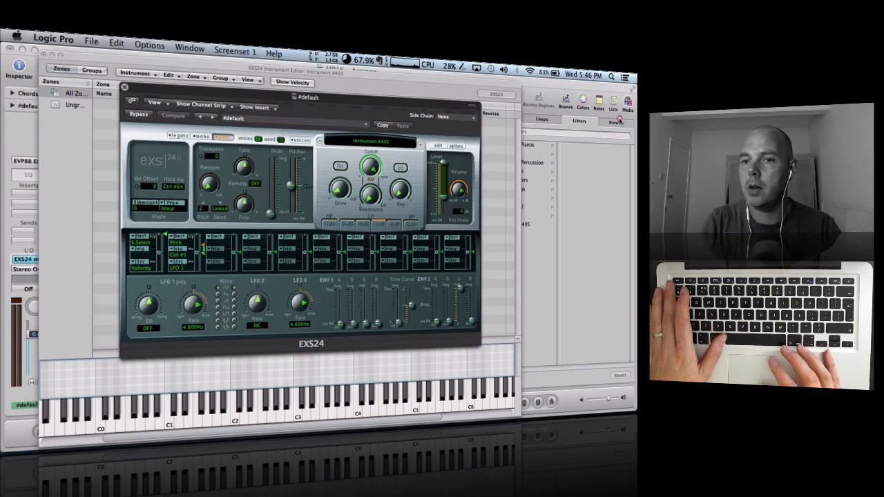
drag(460, 81, 402, 104)
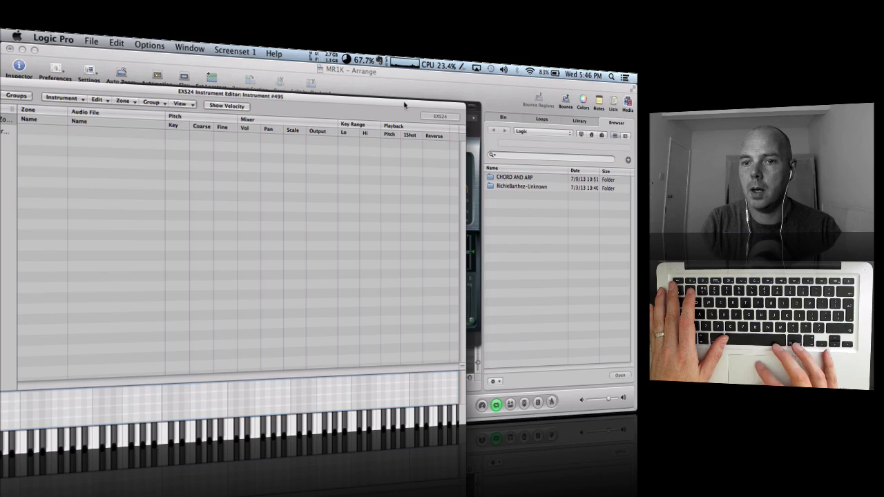
click(539, 134)
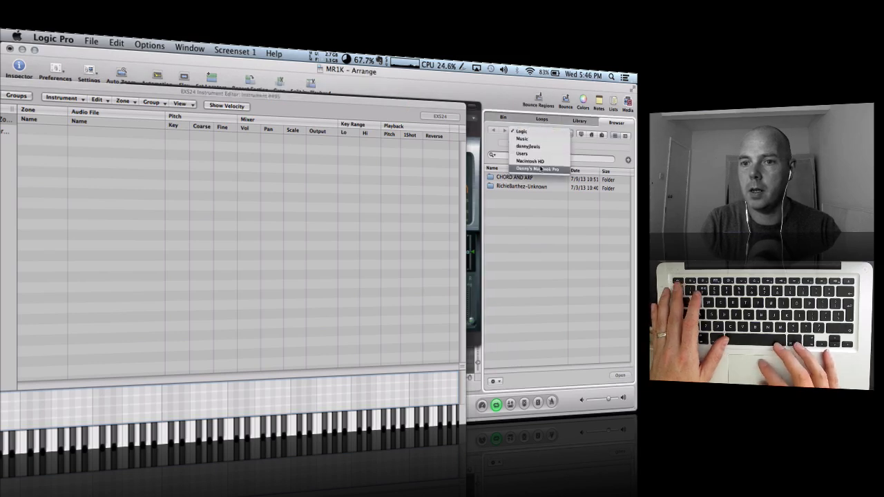
click(540, 166)
double_click(509, 203)
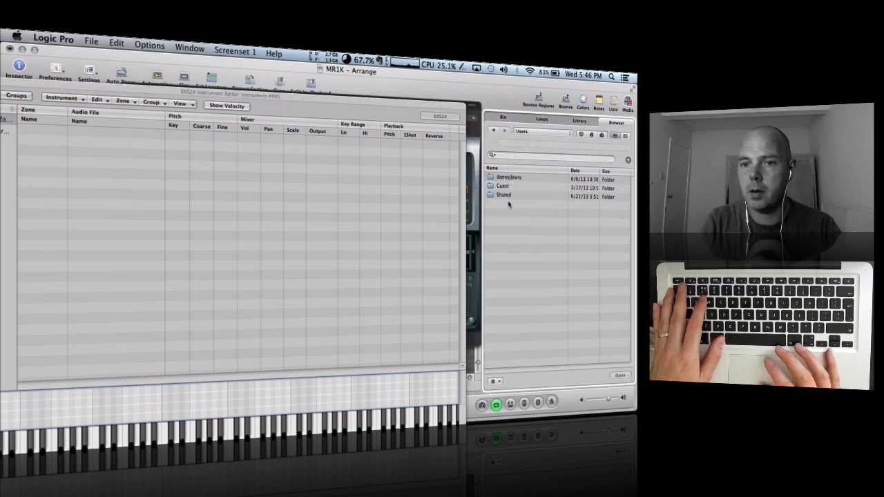
double_click(508, 179)
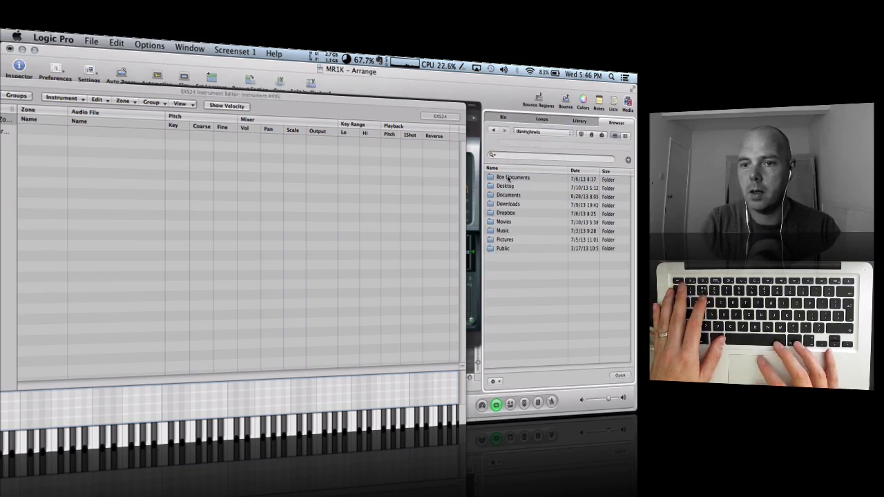
double_click(503, 231)
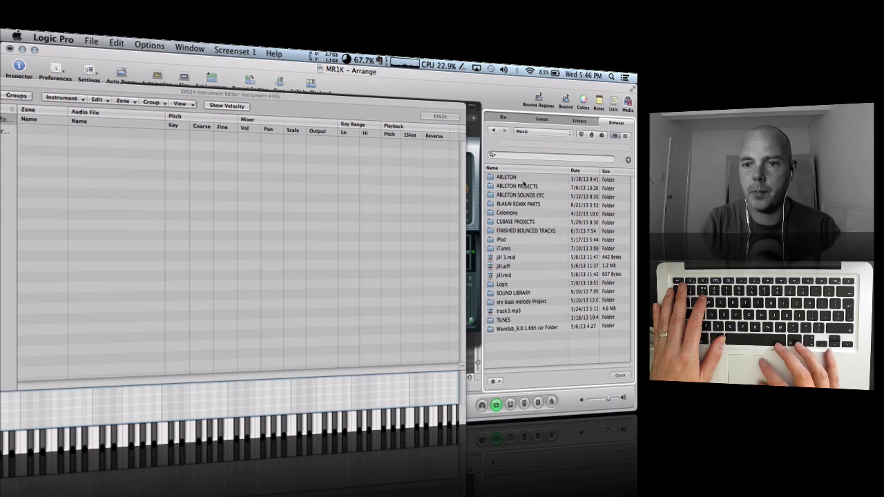
double_click(513, 293)
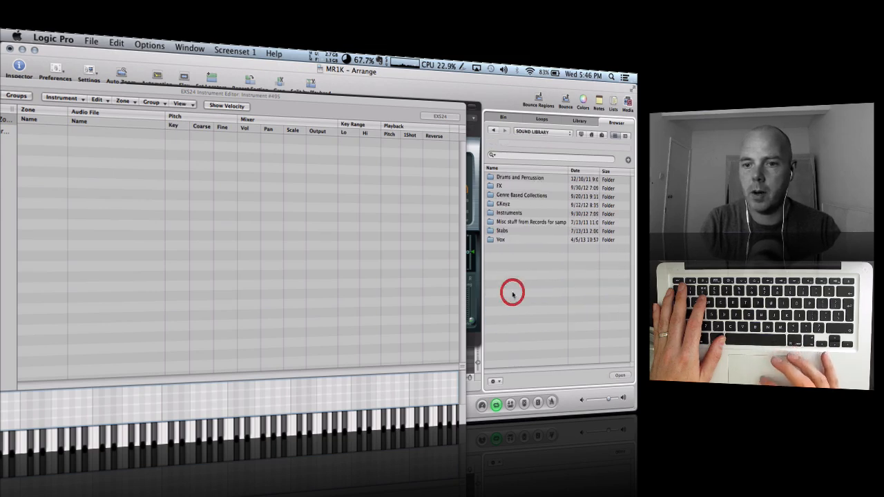
double_click(507, 177)
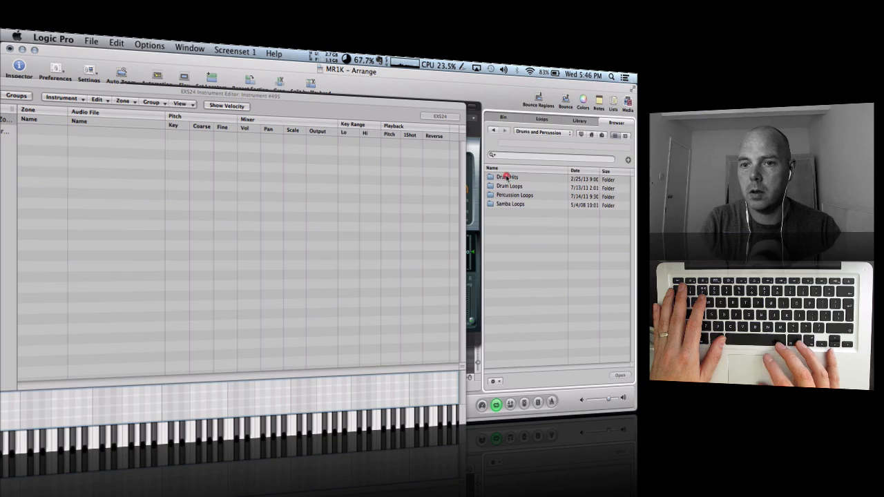
double_click(506, 177)
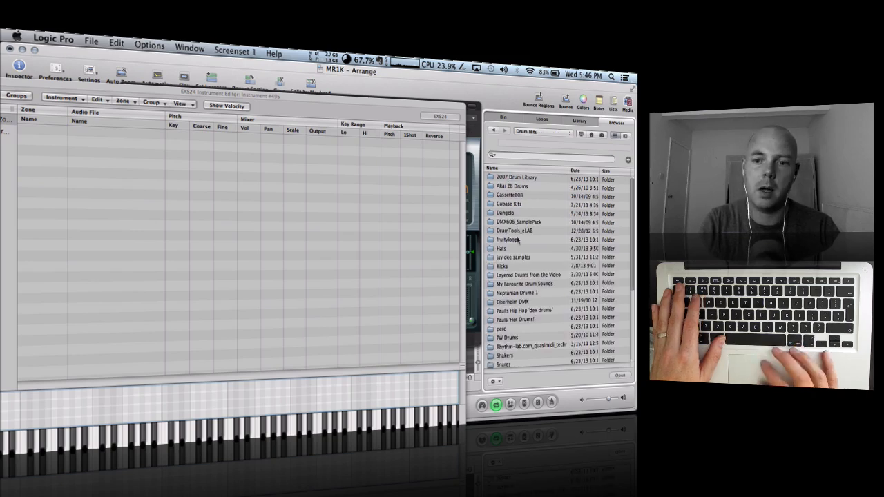
double_click(502, 266)
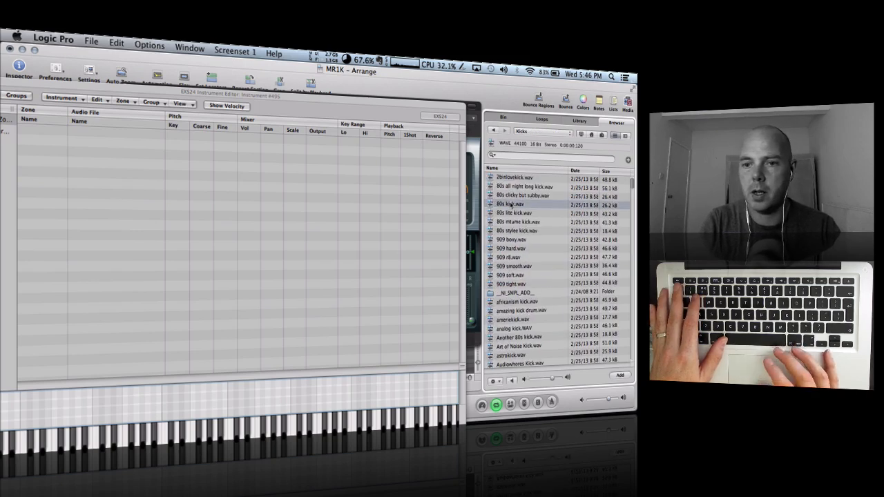
Audition kick samples in the Kicks folder and map 909 smooth.wav to key C1 in the instrument editor.
click(512, 381)
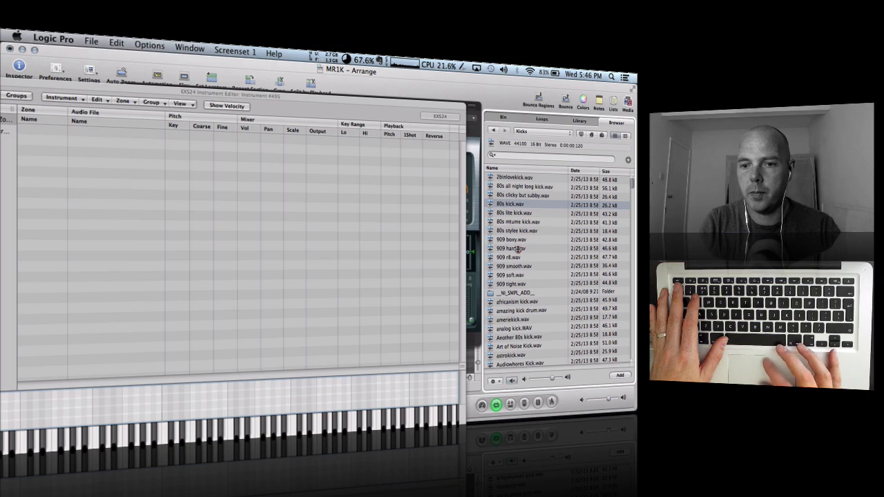
click(518, 250)
key(Down)
key(Down)
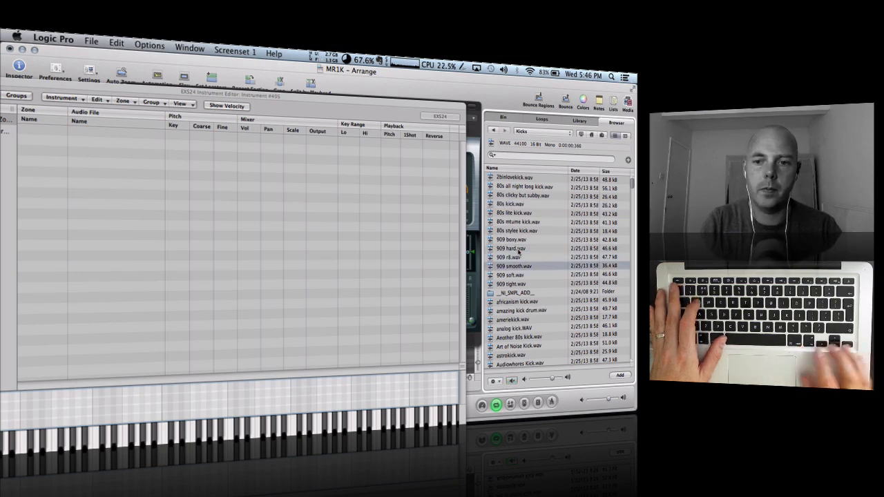
click(504, 266)
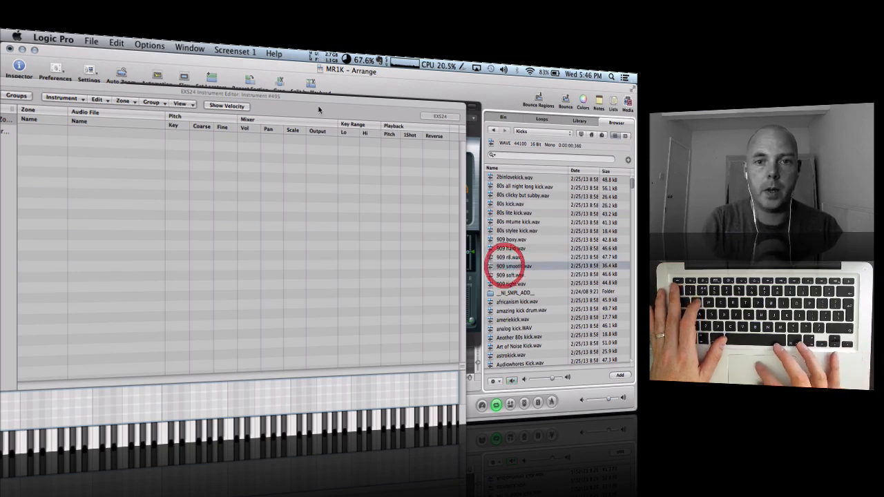
drag(316, 90, 337, 60)
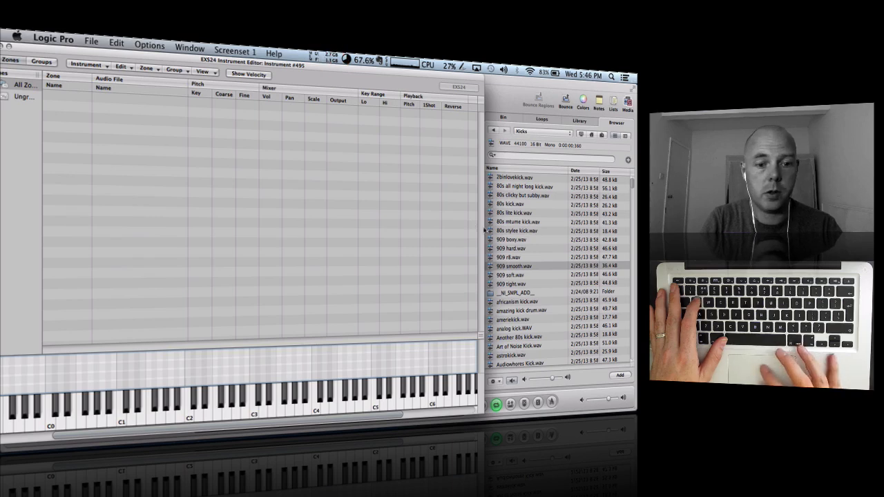
drag(509, 267, 119, 414)
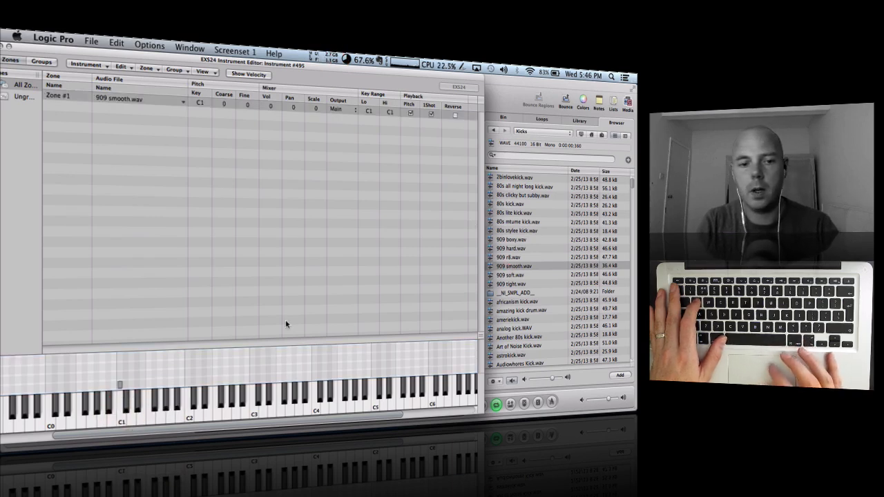
Browse to the Shakers folder in Drum Hits, audition shaker samples and map Shaker 01.wav to key D1.
click(542, 132)
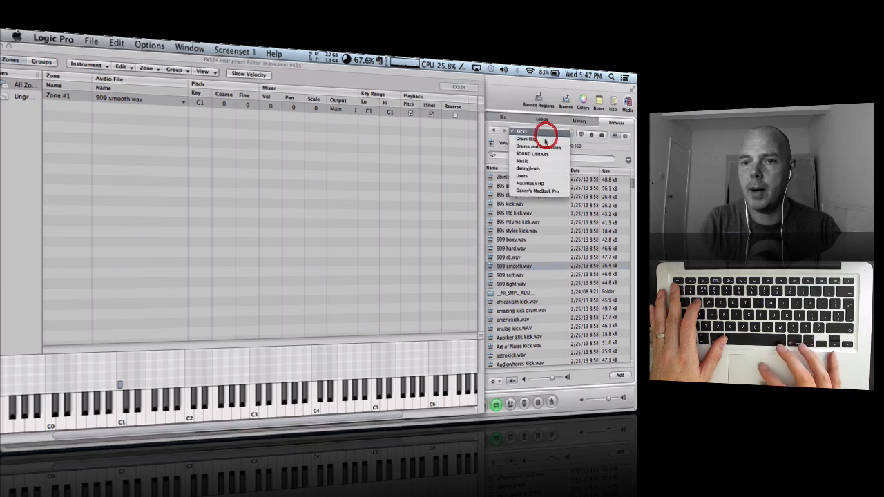
click(536, 141)
scroll(512, 302, down, 2)
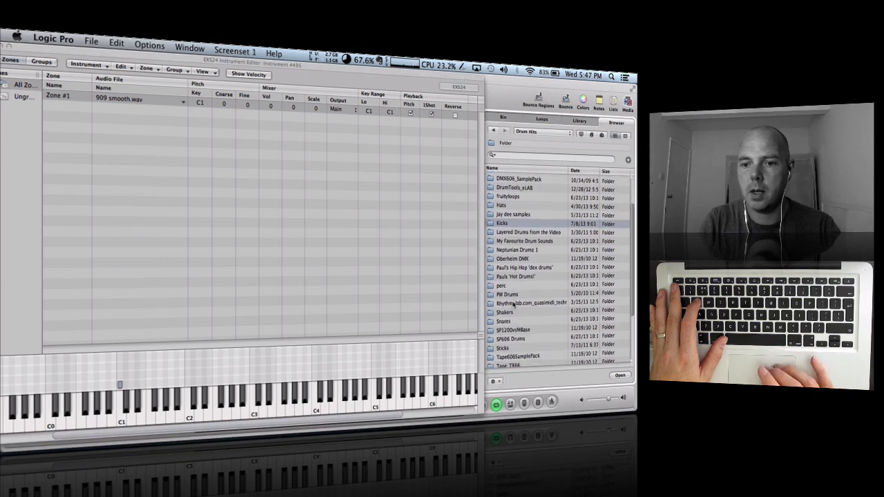
double_click(512, 314)
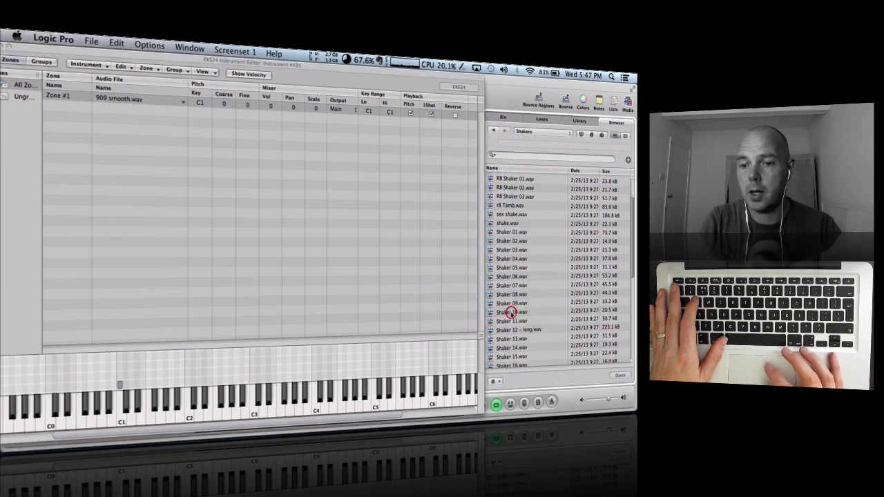
click(510, 284)
click(510, 249)
key(Up)
key(Up)
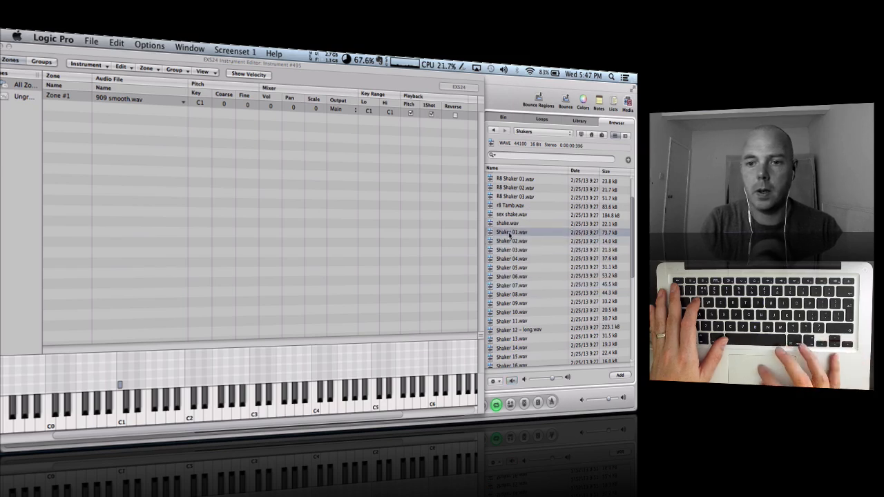
drag(506, 233, 133, 412)
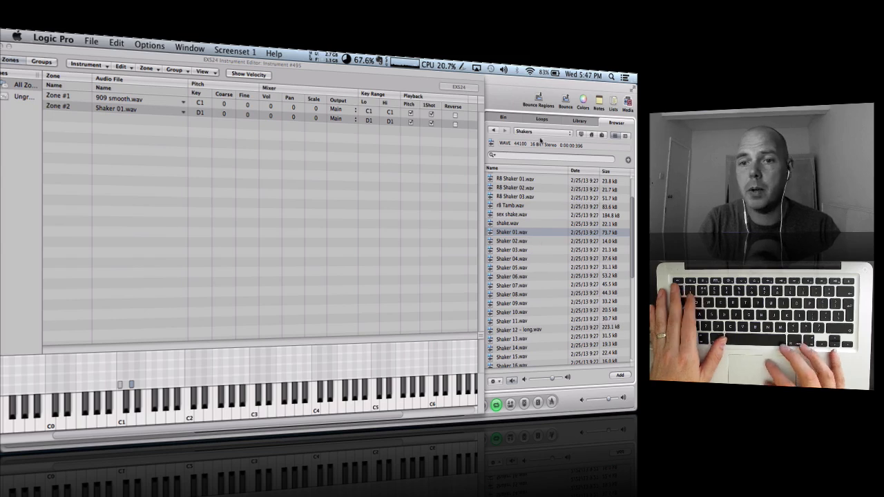
Return to the Drum Hits folder and open its Snares folder.
click(540, 131)
click(540, 139)
scroll(518, 283, down, 1)
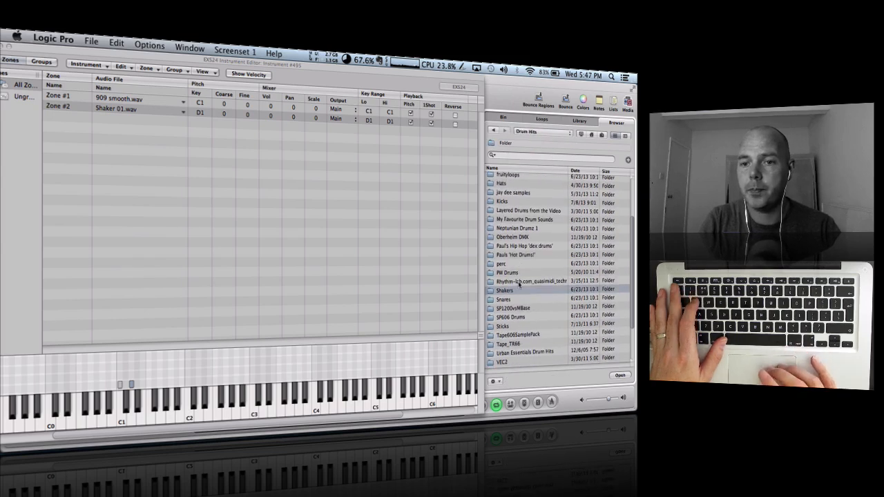
scroll(519, 284, down, 3)
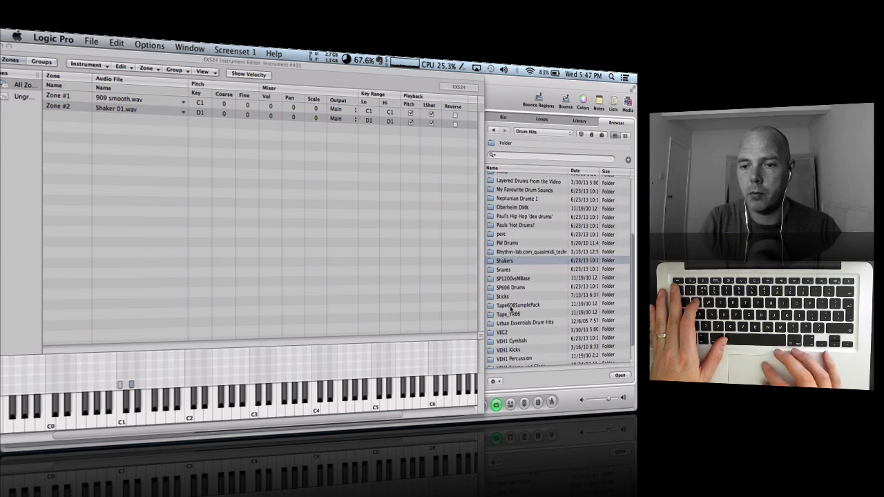
double_click(507, 269)
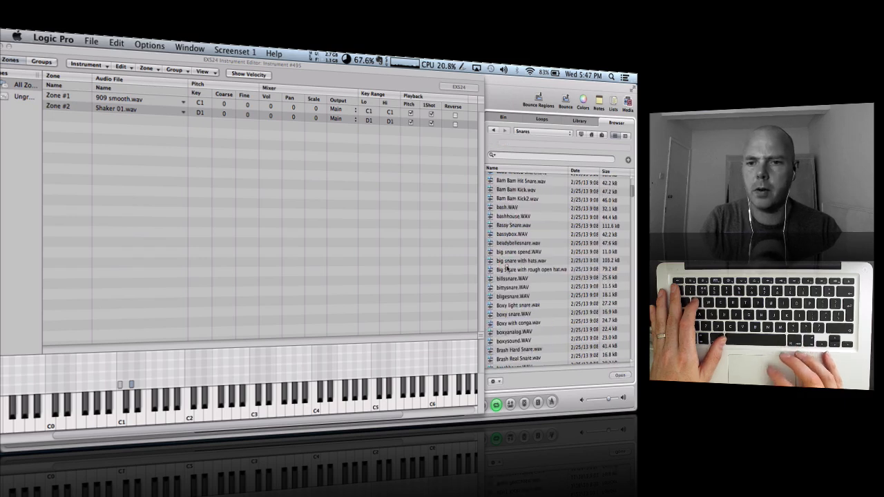
Audition the snare samples from dopesnare.WAV through Funky Snare 16.wav and look through the rest of the Snares folder.
scroll(510, 269, down, 8)
click(506, 295)
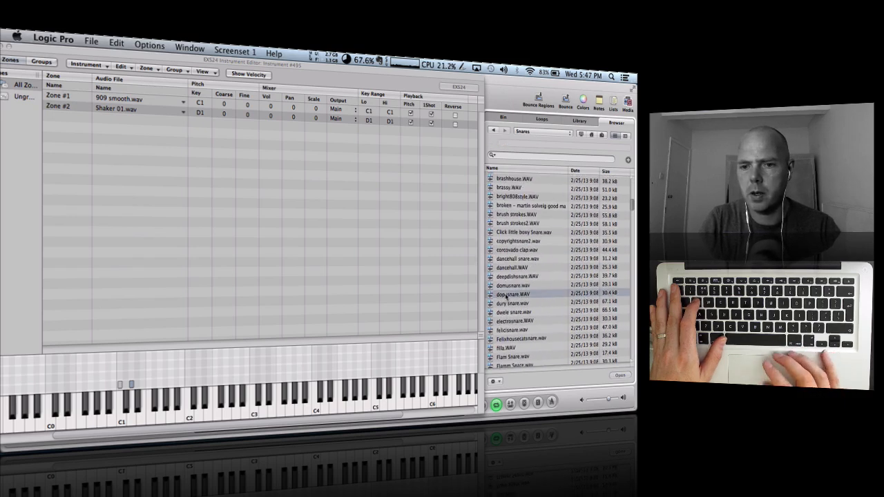
key(Down)
key(Down)
key(Down)
key(Down)
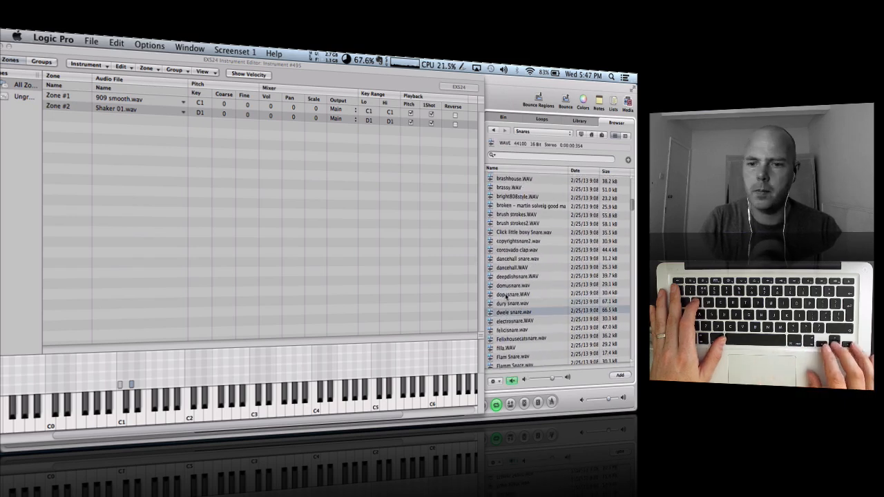
key(Down)
key(Down)
key(Down)
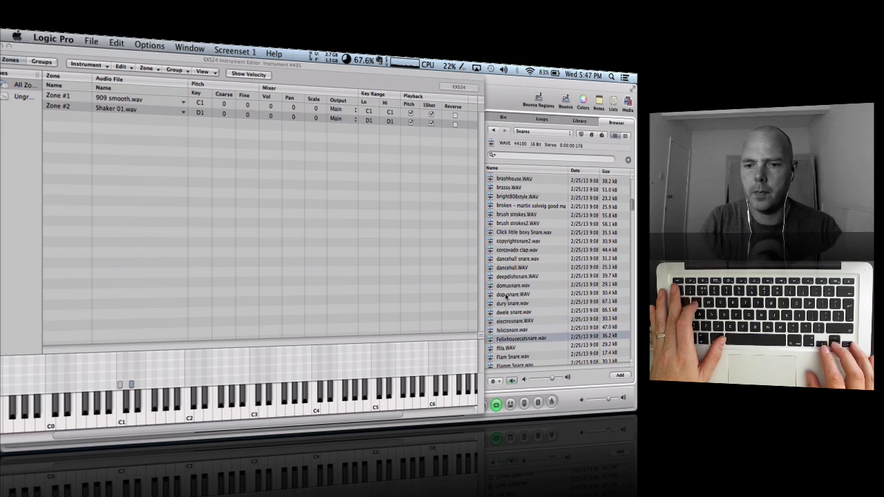
key(Down)
key(Down)
key(Down)
key(Down)
key(Down)
key(Down)
key(Down)
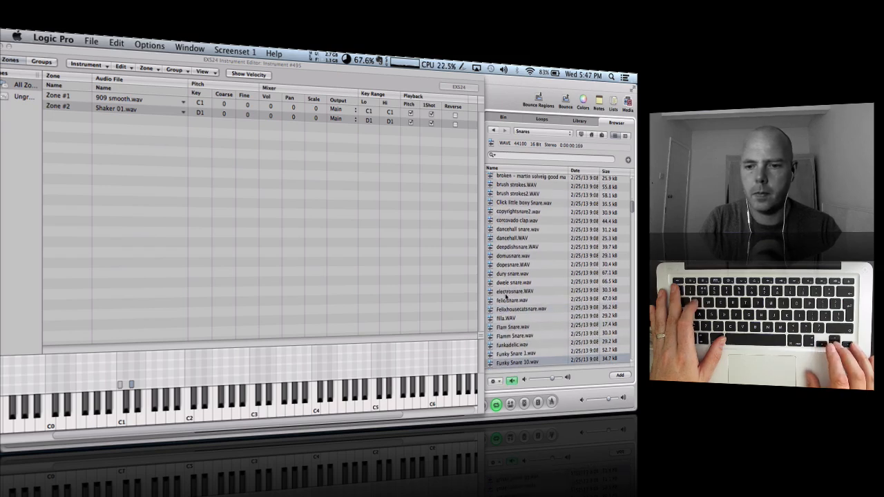
key(Down)
key(Down)
key(Down)
key(Down)
key(Down)
key(Down)
key(Down)
key(Down)
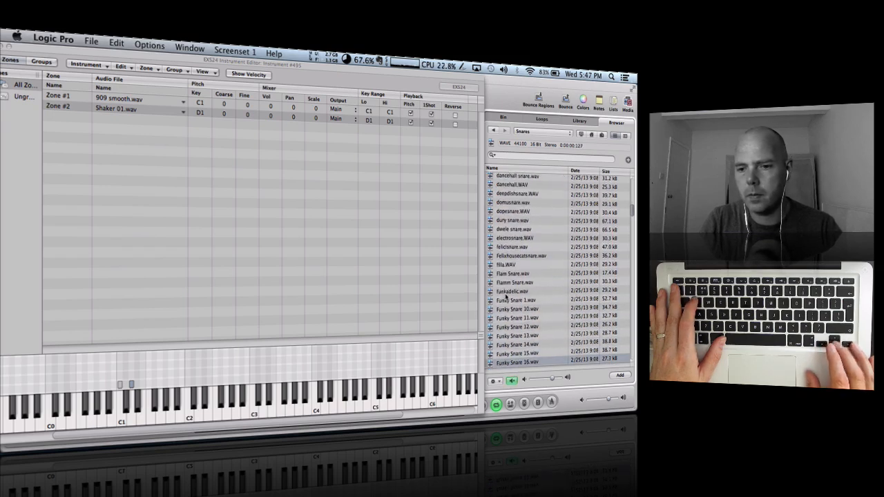
scroll(552, 268, down, 20)
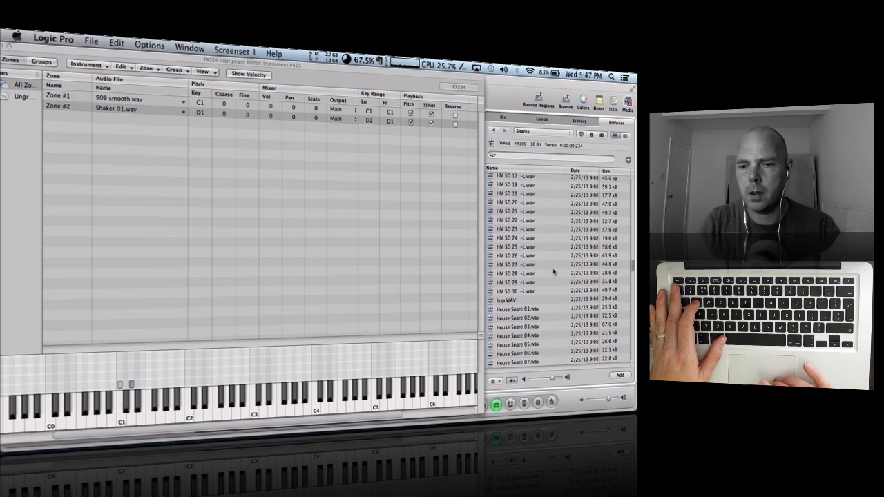
scroll(552, 271, down, 5)
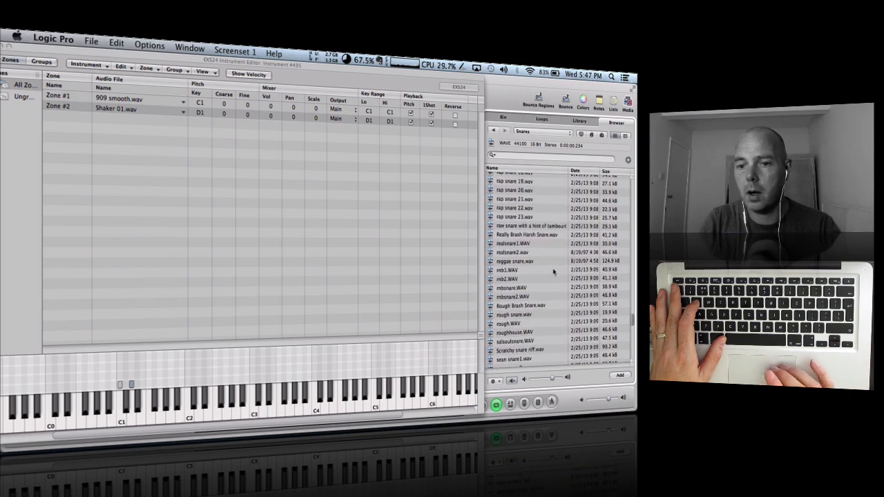
scroll(513, 310, up, 10)
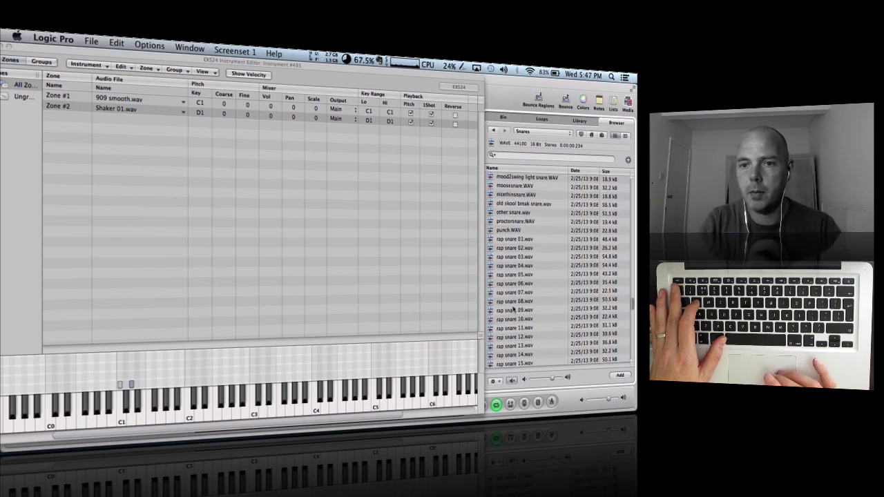
Go back to Drum Hits, open the Dangelo folder and map the rim 1 sample to key E1.
click(536, 133)
click(535, 140)
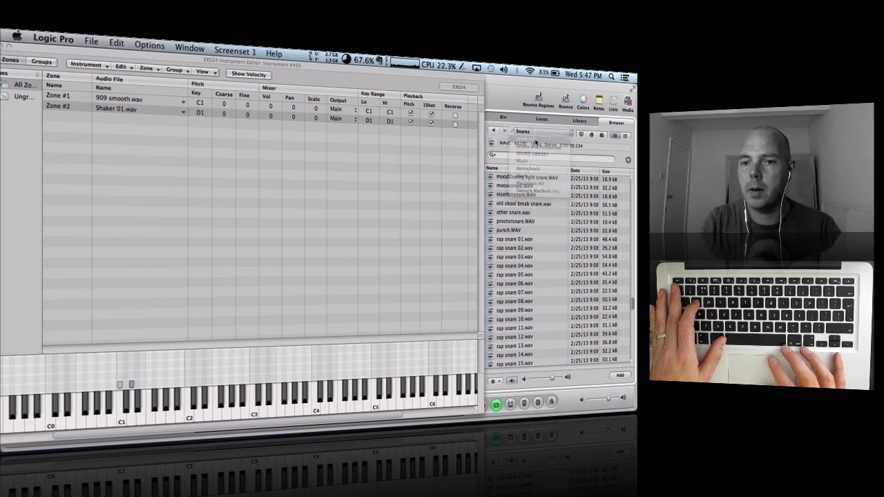
scroll(533, 296, up, 5)
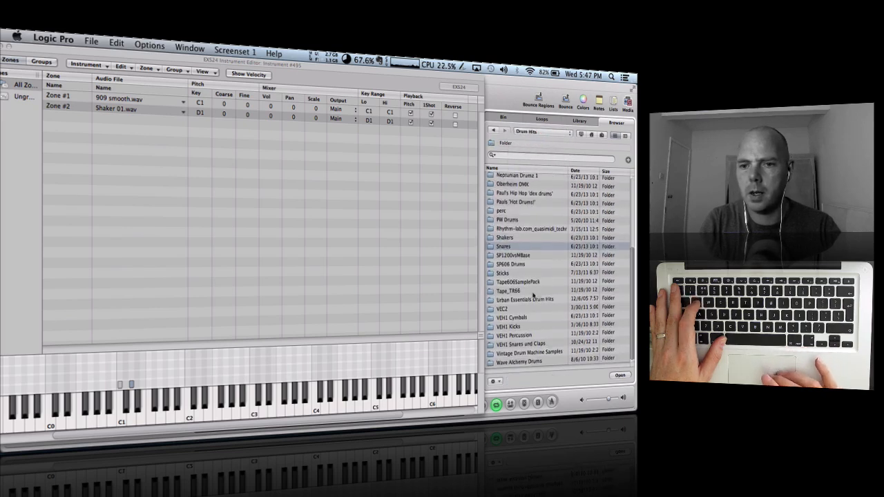
scroll(533, 296, down, 5)
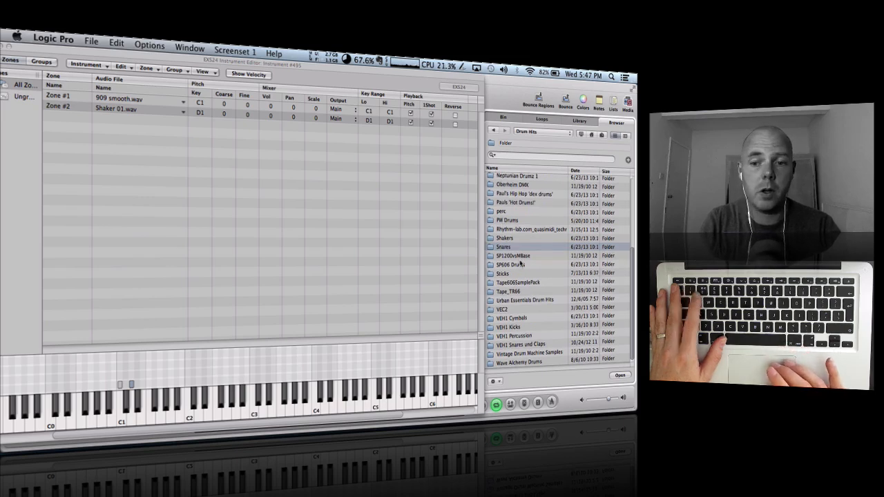
scroll(519, 263, up, 1)
scroll(519, 263, up, 2)
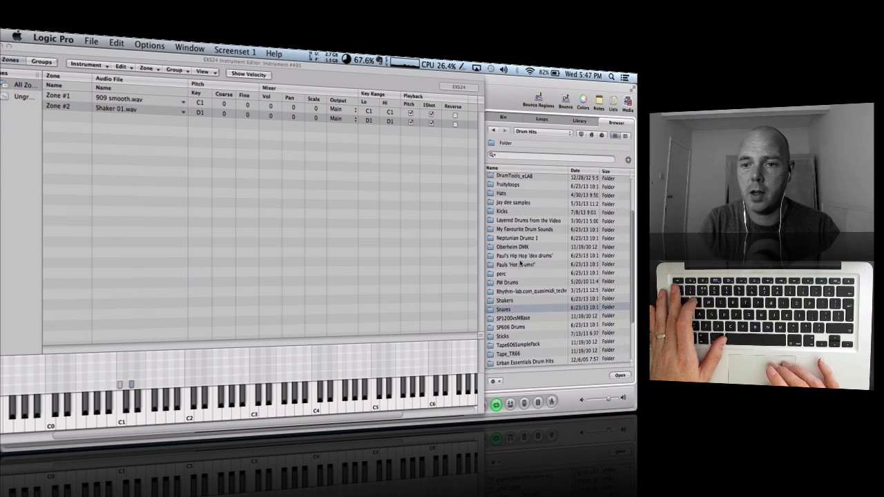
scroll(520, 263, up, 3)
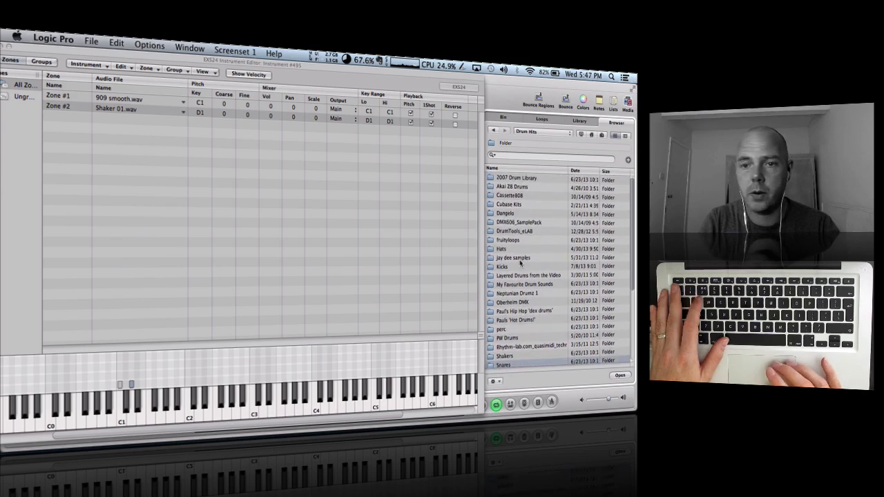
scroll(519, 263, down, 2)
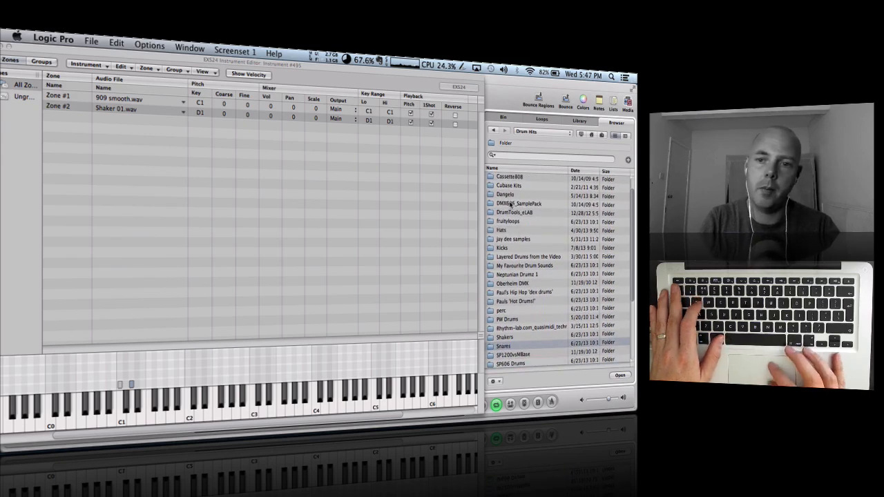
double_click(505, 194)
click(501, 187)
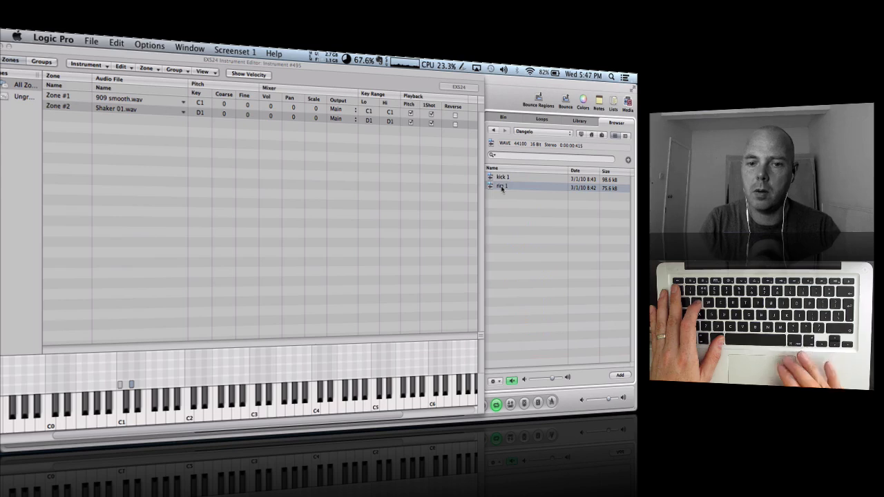
drag(481, 188, 142, 421)
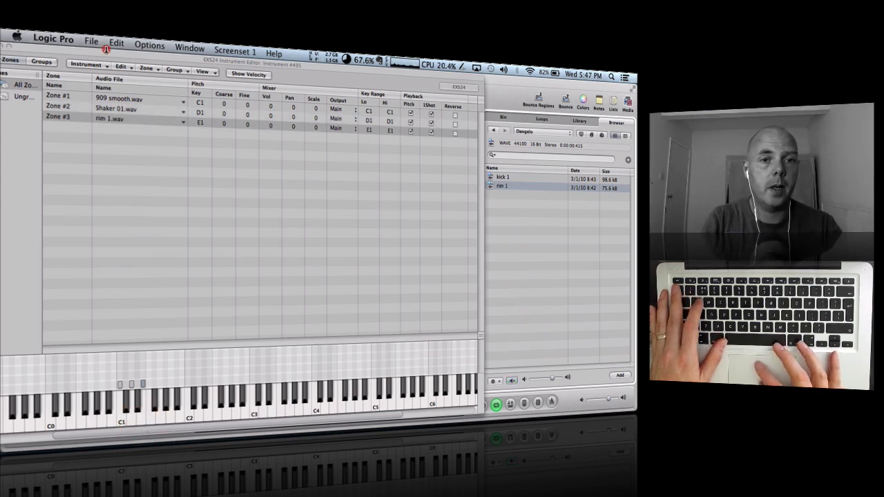
Close the instrument editor and save the sampler instrument as "basic kit" in the Sampler Instruments folder.
drag(105, 50, 328, 70)
click(231, 73)
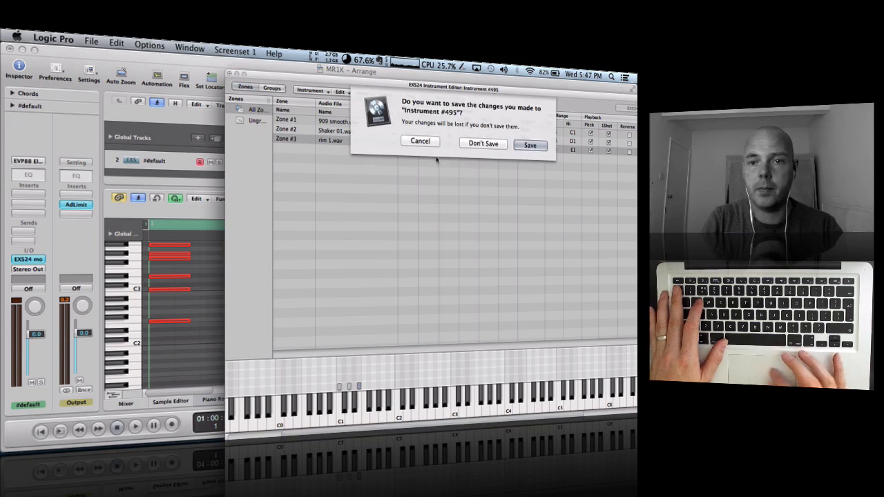
click(533, 146)
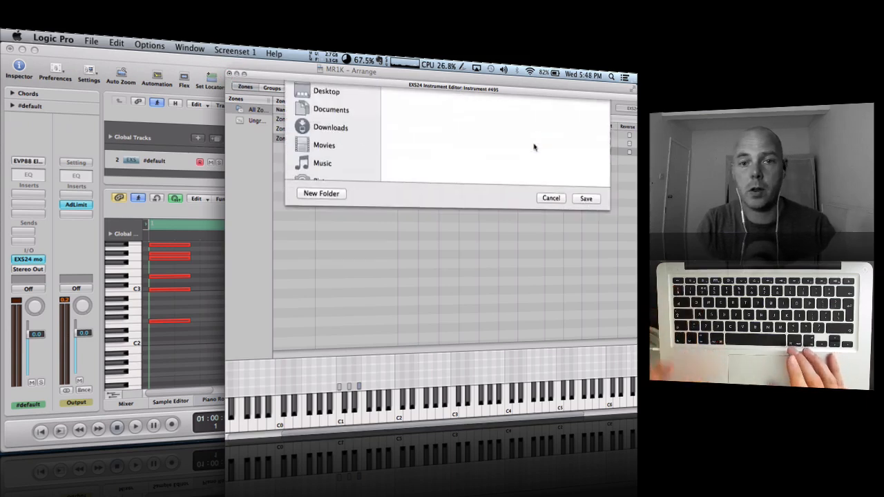
text(ba)
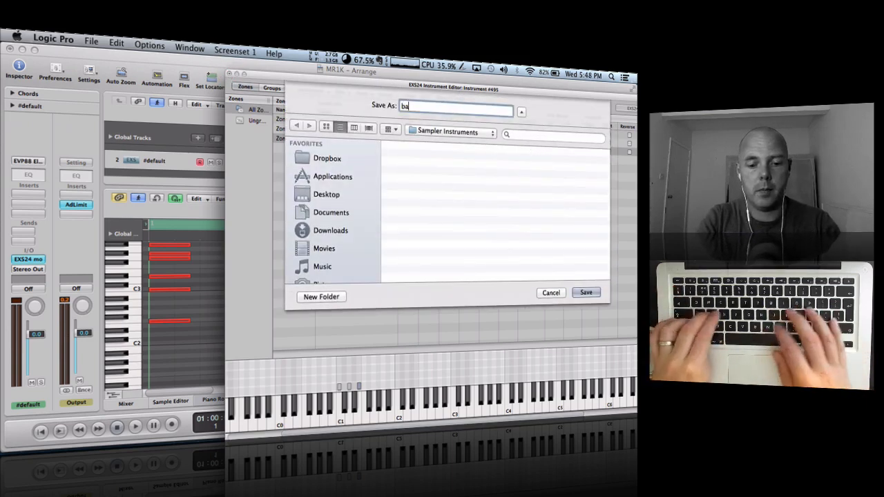
text(sic kit)
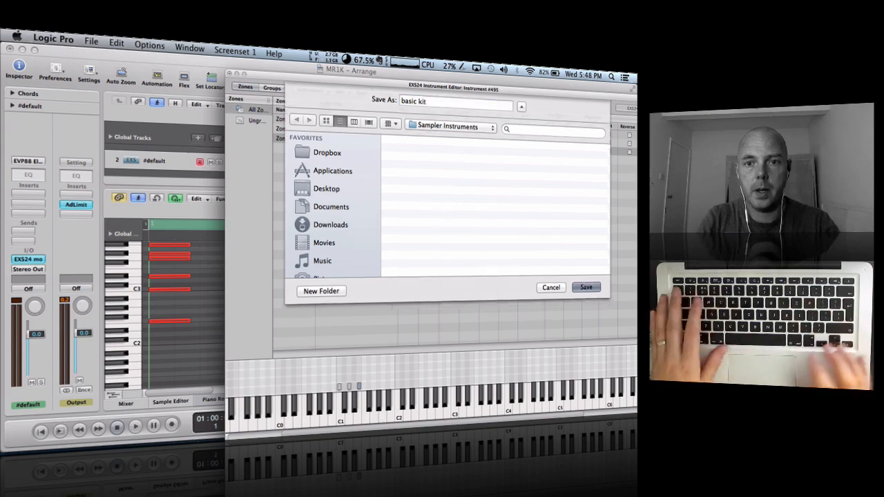
key(Return)
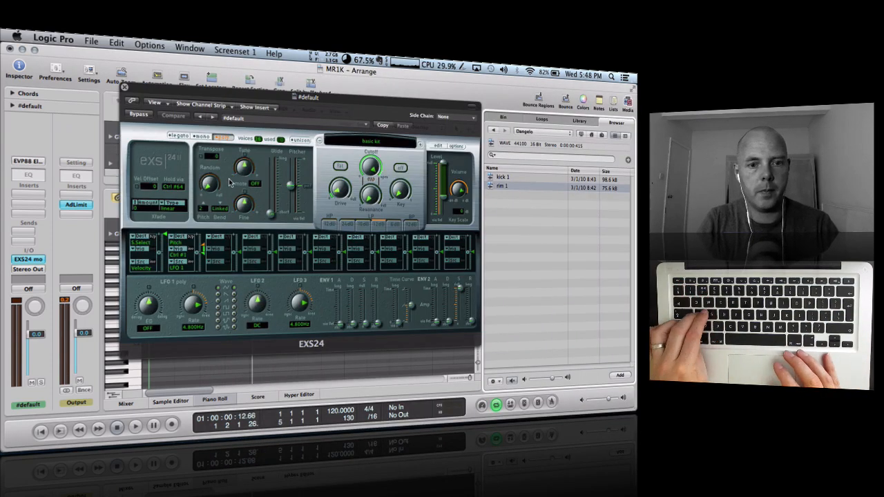
Turn on the Caps Lock Keyboard, set its velocity to 127 and octave to 1, and try out the drum kit's sounds.
key(Caps_Lock)
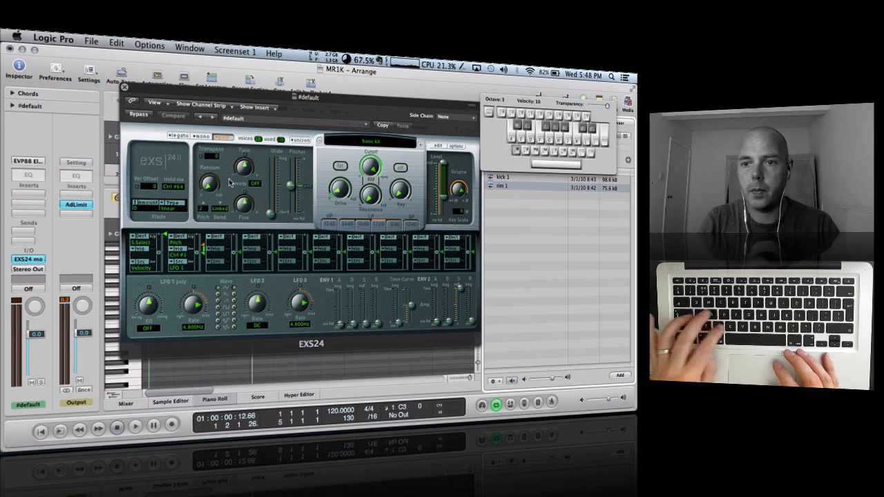
key(b)
key(n)
key(m)
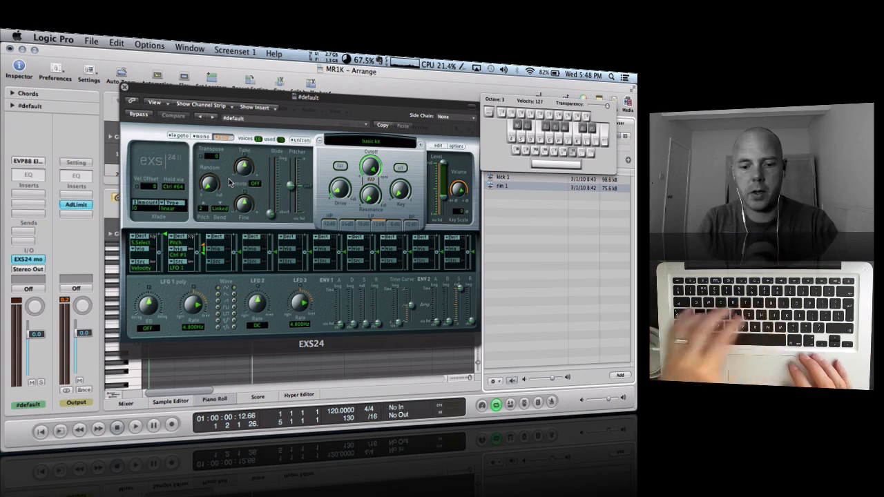
key(z)
key(z)
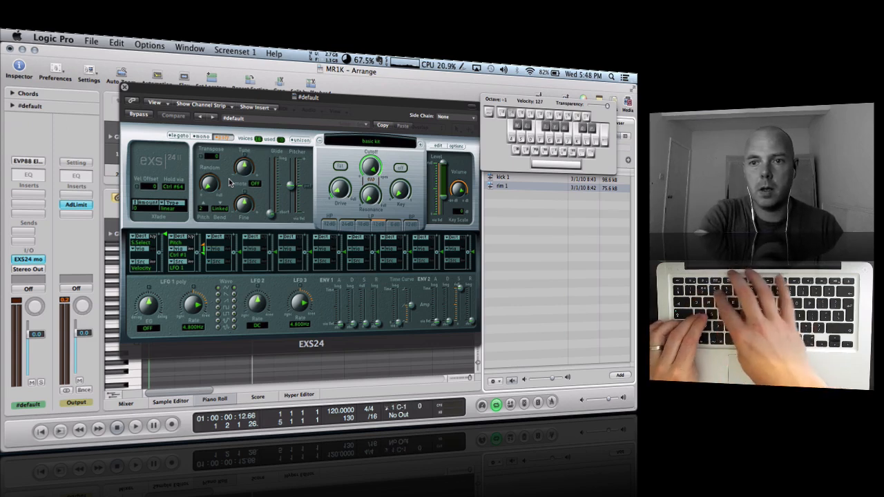
key(a)
key(w)
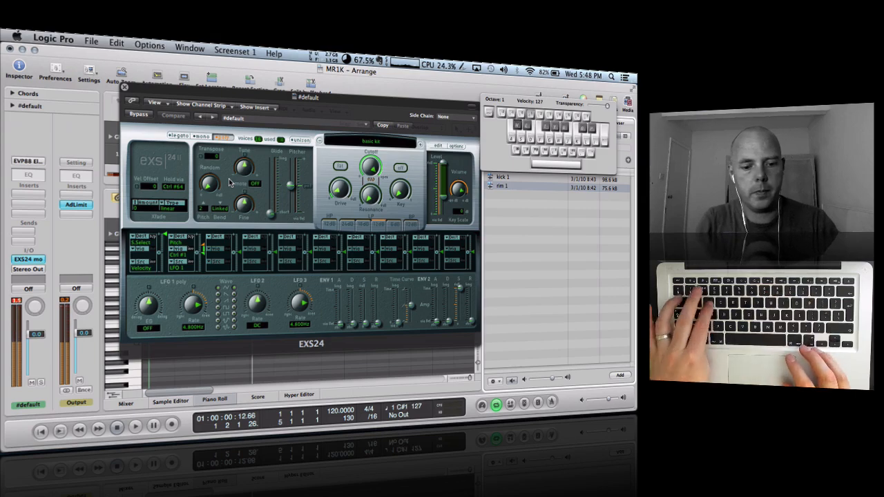
key(s)
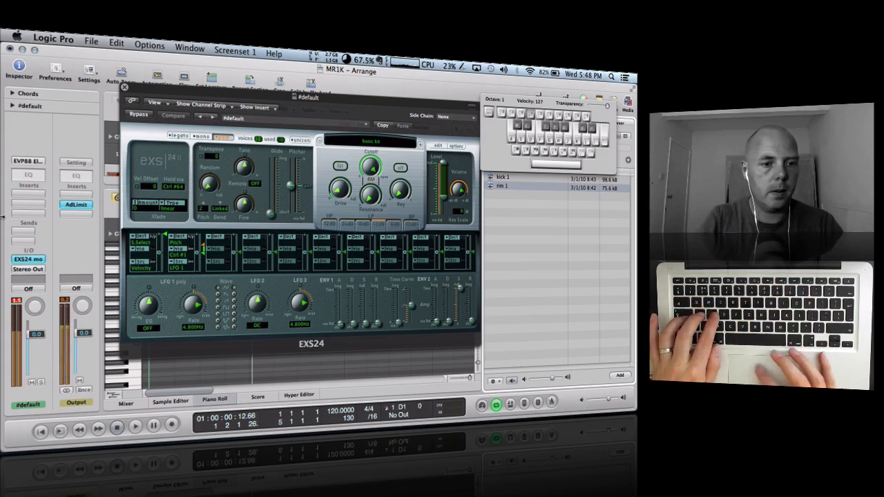
Open the sampler's instrument editor and set the Shaker 01.wav zone's volume to -6 while auditioning the kit.
click(441, 146)
key(s)
key(s)
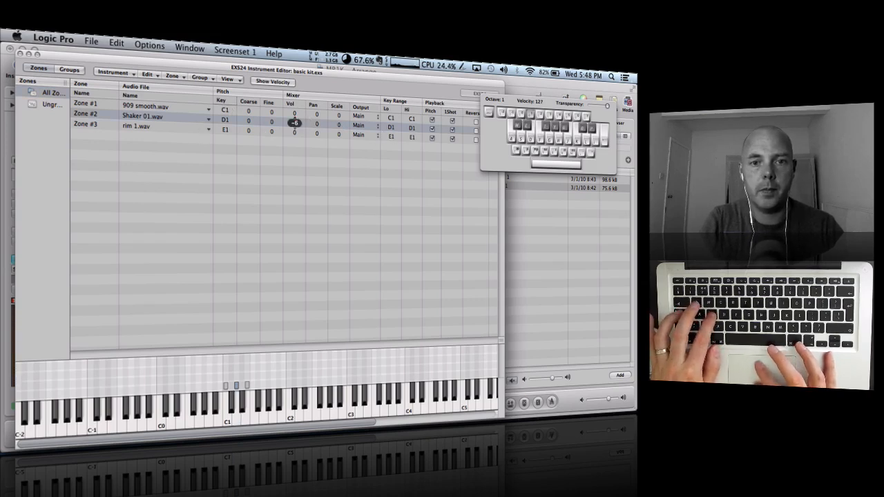
key(s)
key(s)
drag(295, 123, 296, 124)
key(s)
key(d)
key(a)
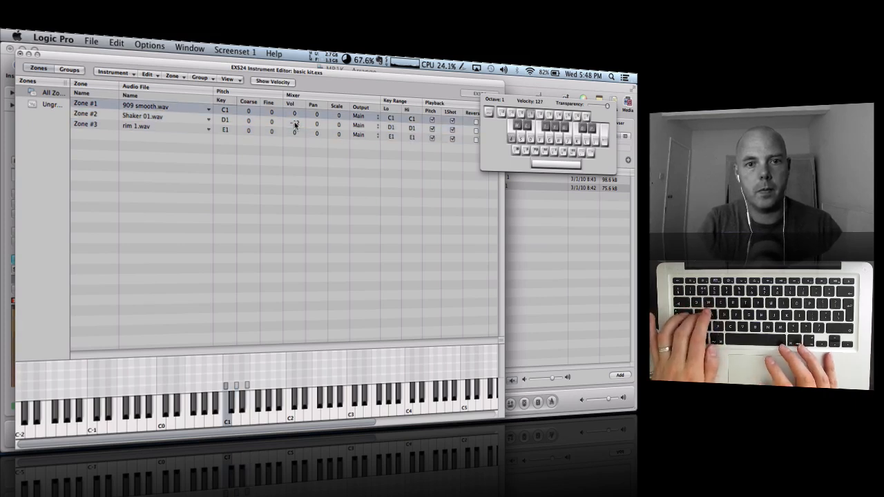
key(s)
click(295, 123)
click(295, 123)
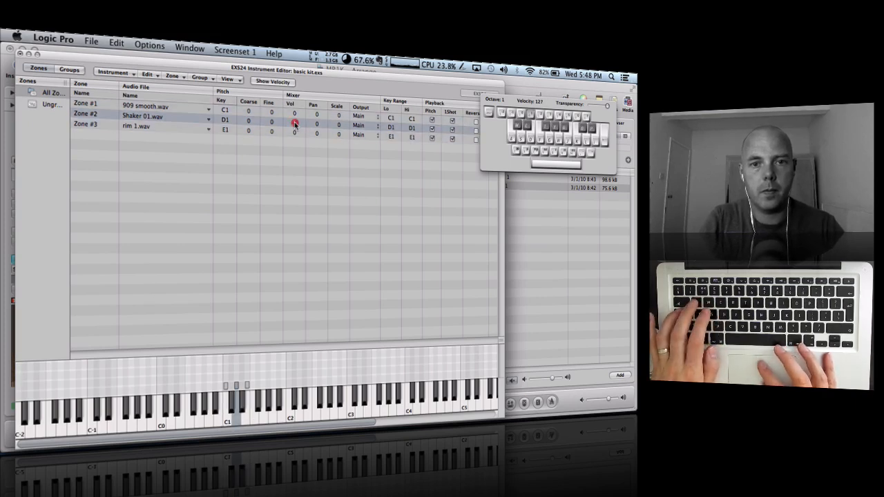
click(295, 123)
click(296, 125)
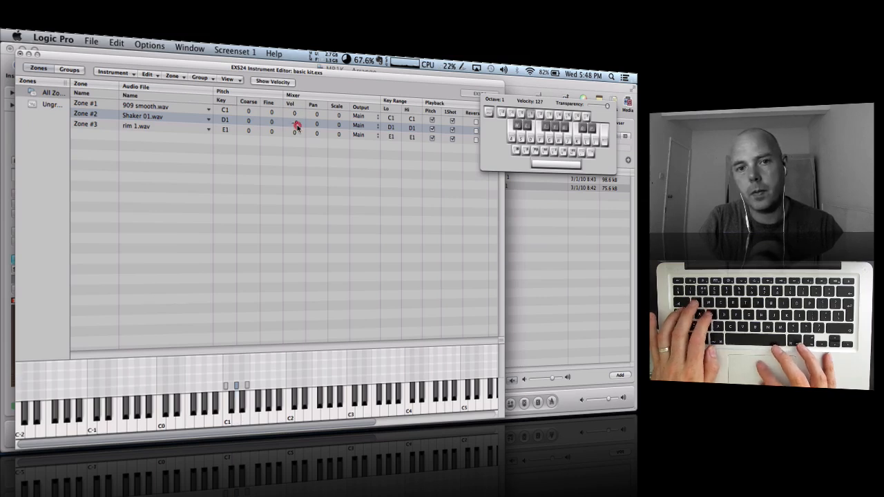
key(a)
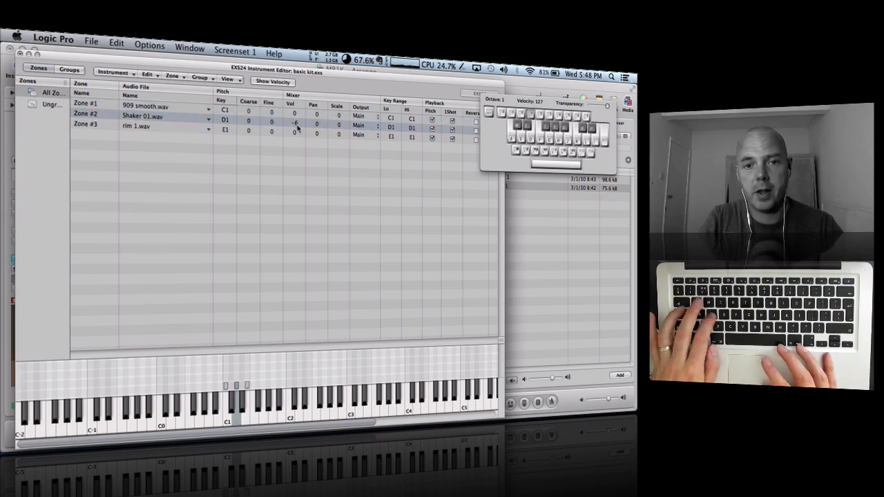
Close the instrument editor saving the changes to basic kit, replay the kit sounds, and close the EXS24 window.
click(21, 53)
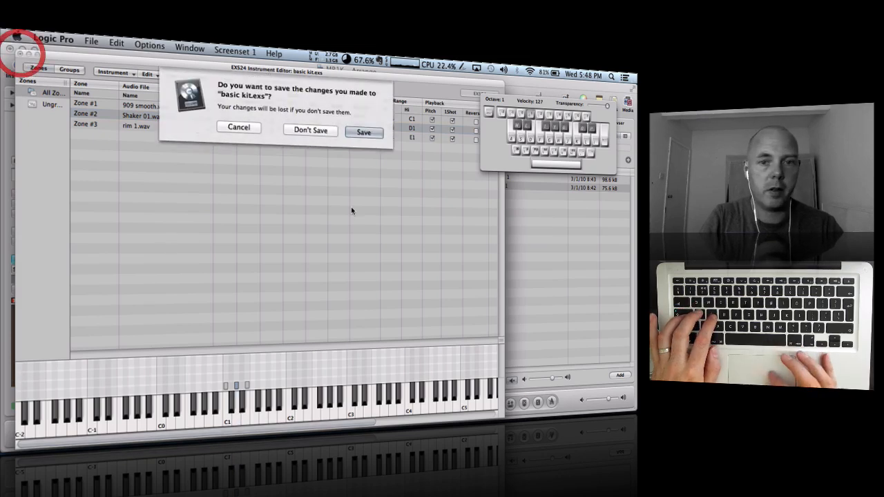
click(356, 132)
key(s)
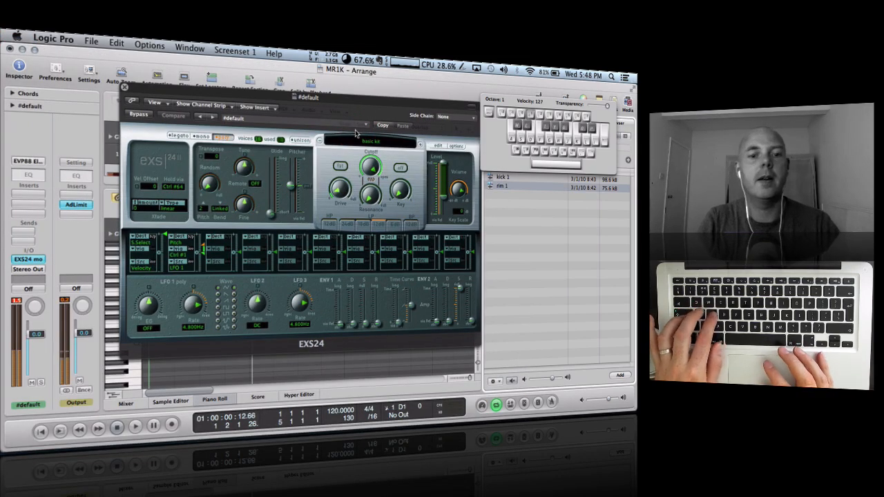
key(w)
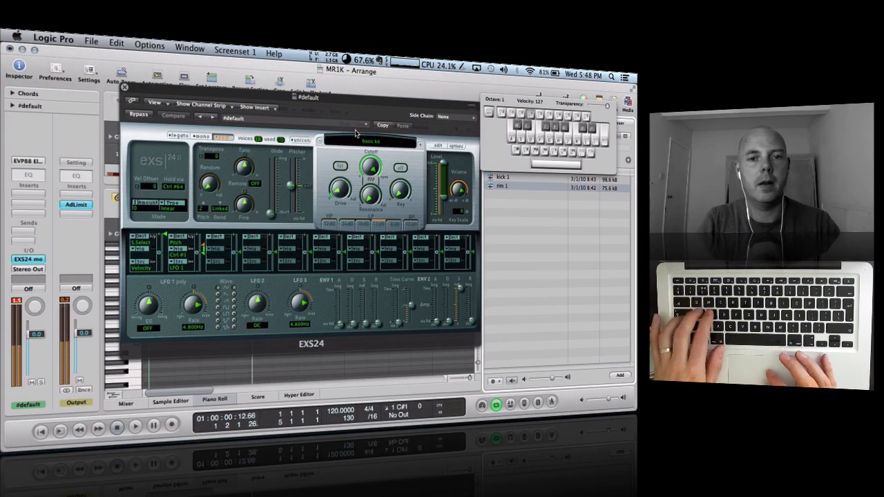
click(126, 86)
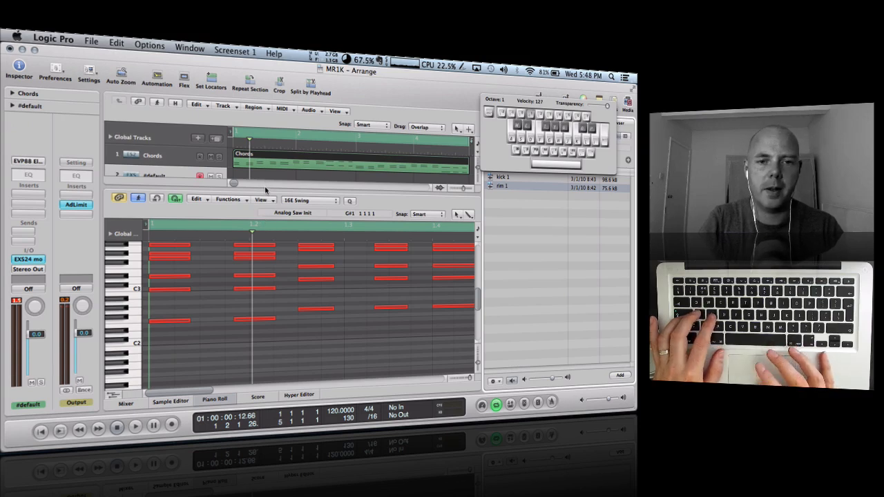
Enlarge the arrange area and shorten the cycle range to cover only bar 1.
drag(266, 189, 258, 293)
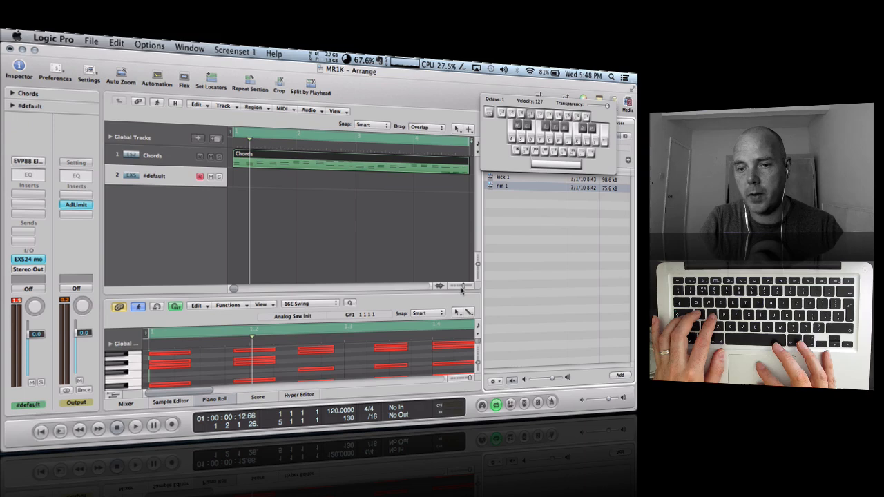
click(461, 287)
drag(406, 146, 276, 160)
click(255, 176)
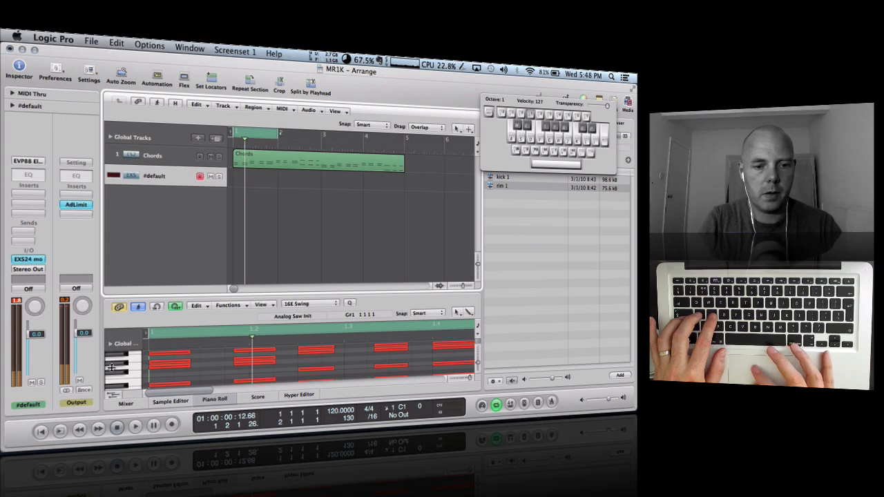
Record a one-bar beat on the #default track by alternating the kick and rim notes, and stop the recording.
click(172, 419)
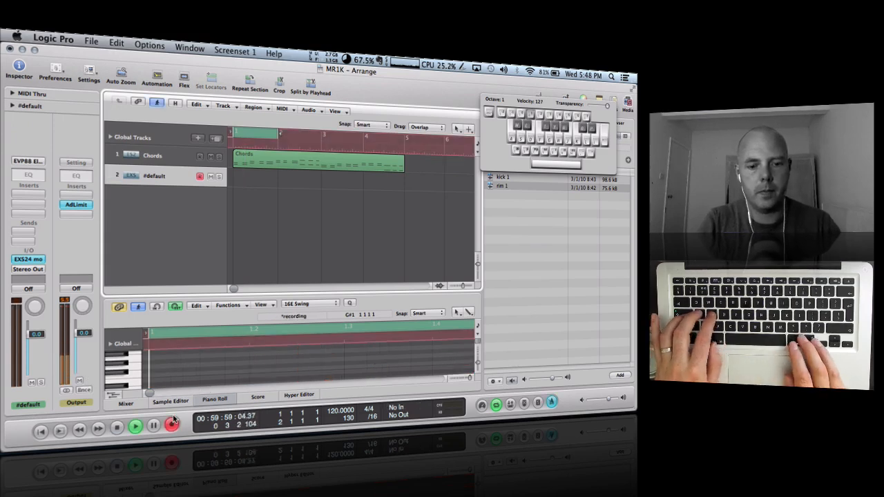
key(a)
key(d)
key(a)
key(d)
key(a)
key(d)
key(a)
key(d)
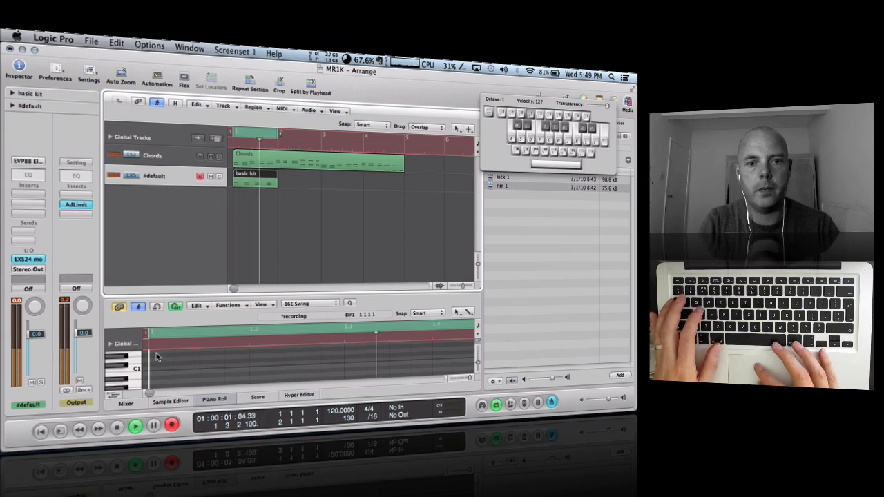
key(space)
Enlarge the piano roll and quantize all notes of the recorded basic kit region to 16E Swing.
click(253, 178)
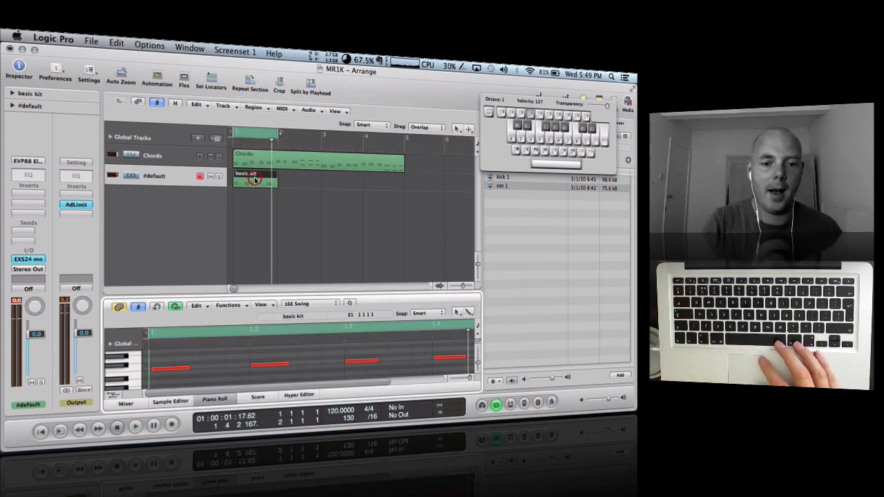
drag(240, 294, 268, 211)
scroll(281, 328, up, 5)
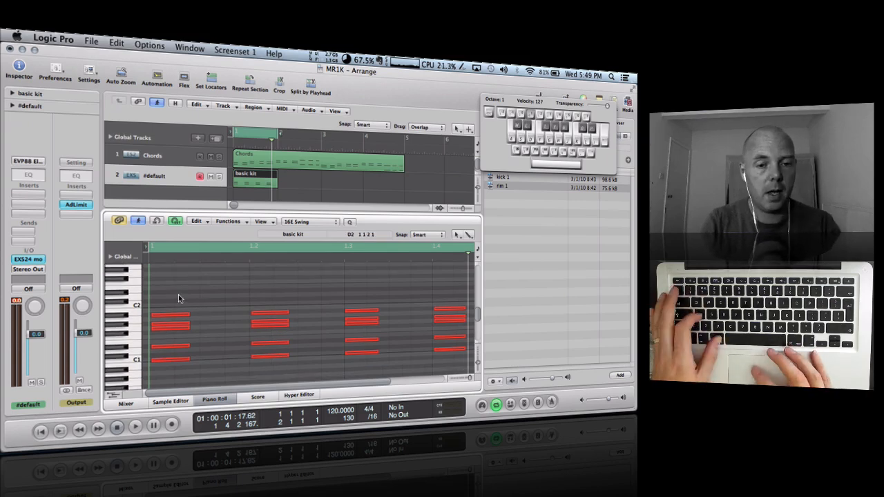
key(super+a)
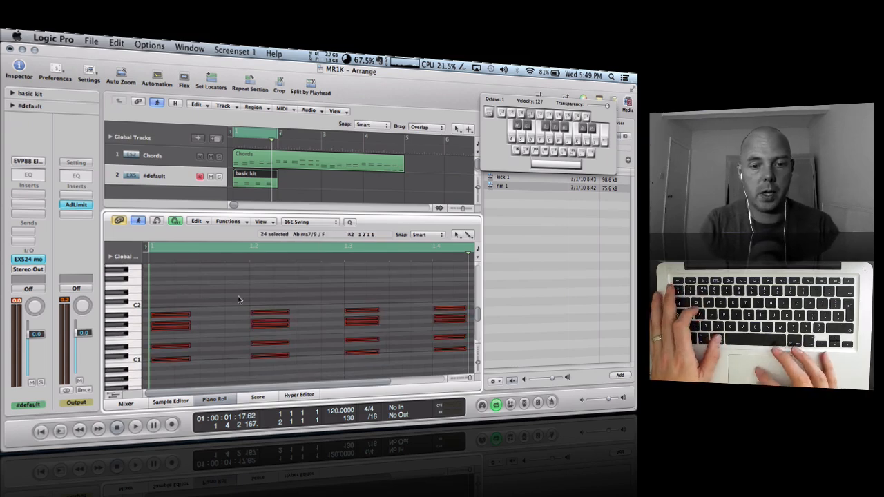
click(301, 223)
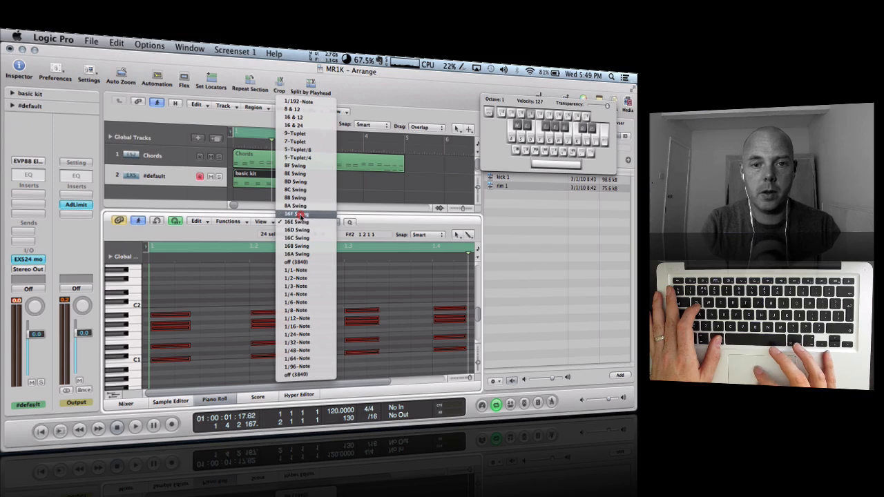
click(301, 222)
click(221, 294)
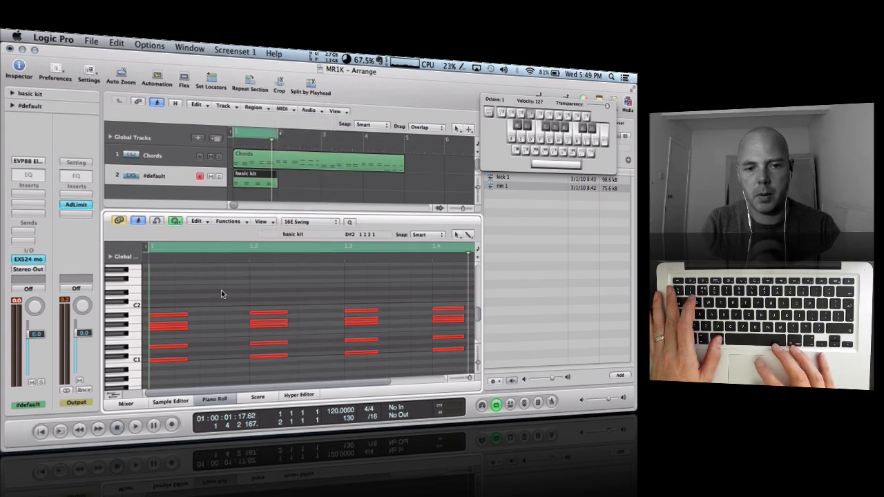
Delete the extra chord notes above the row just over C1 in the basic kit region.
drag(332, 308, 489, 337)
key(Delete)
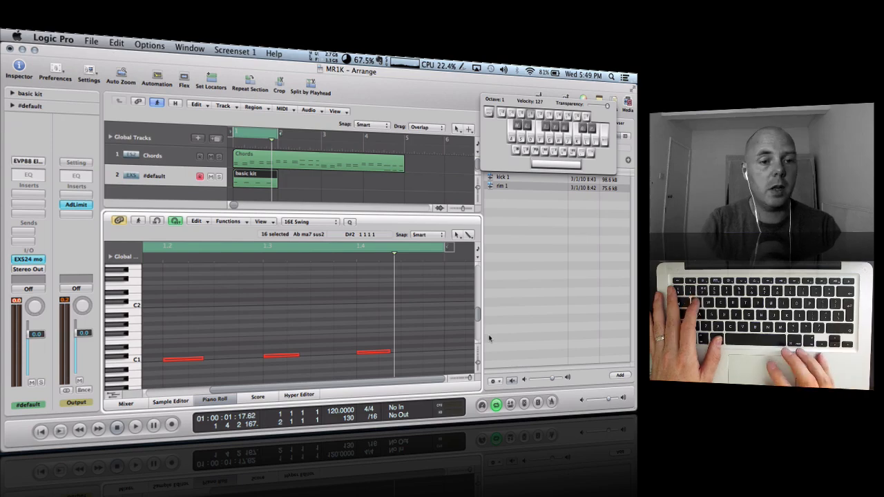
Go to screenset 2, turn off the MR 1K's Chord On power switch, and return to the Arrange screenset.
click(227, 50)
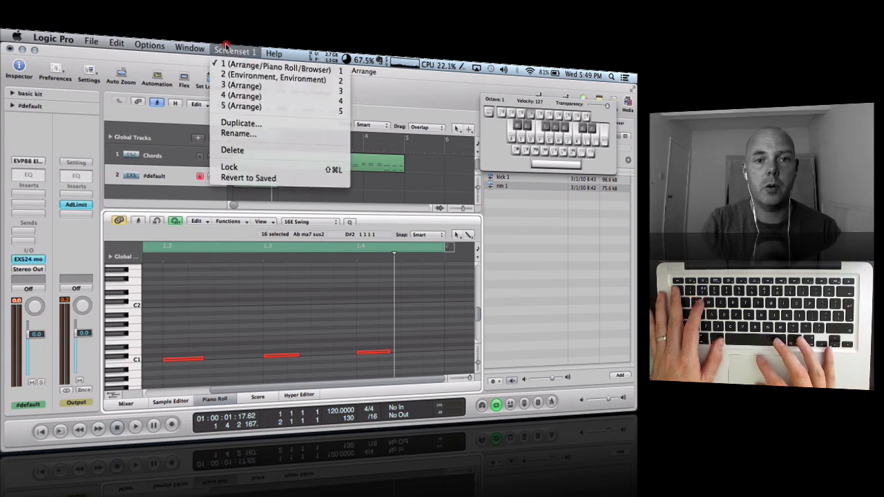
click(272, 79)
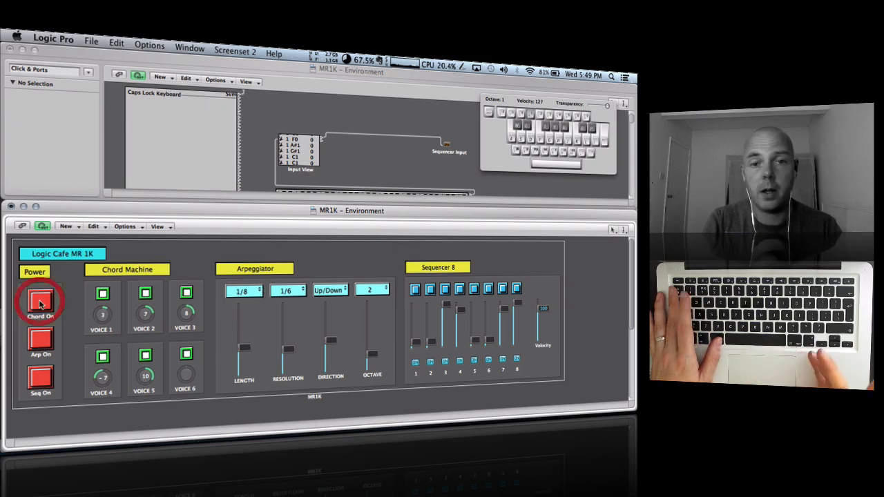
click(189, 48)
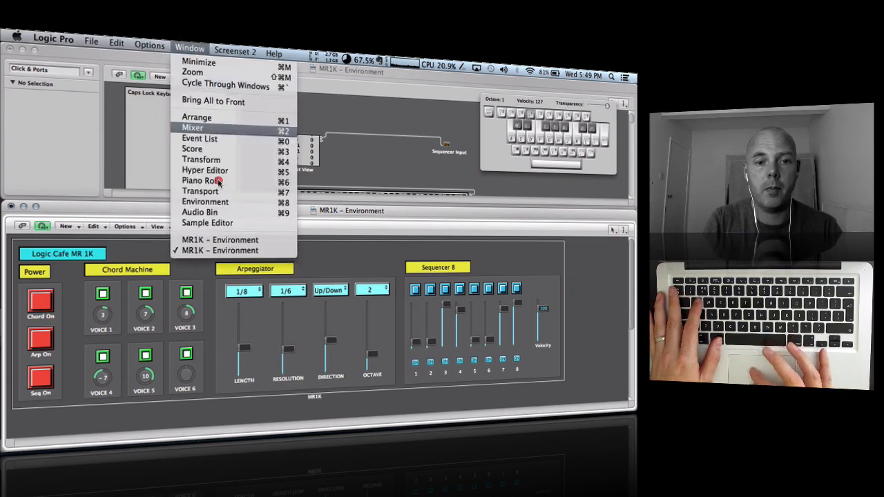
click(228, 239)
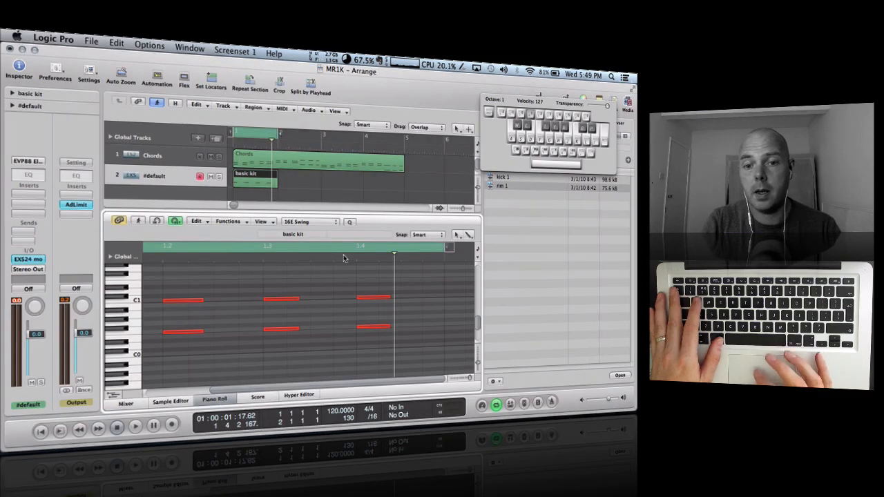
Try deleting the upper row of notes at C1 and play the loop briefly.
drag(403, 278, 159, 323)
key(Delete)
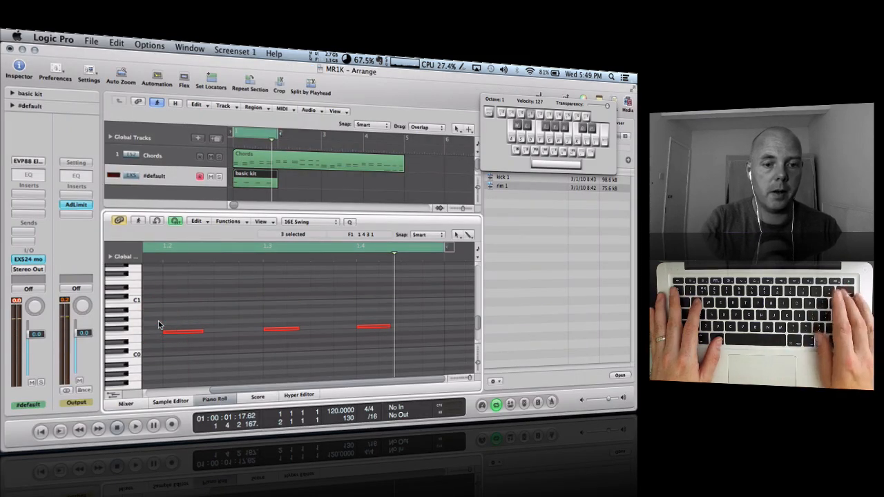
key(space)
key(space)
Restore the deleted C1 row, delete the lower row of notes between C0 and C1 instead, and play the loop.
drag(191, 288, 582, 335)
key(super+z)
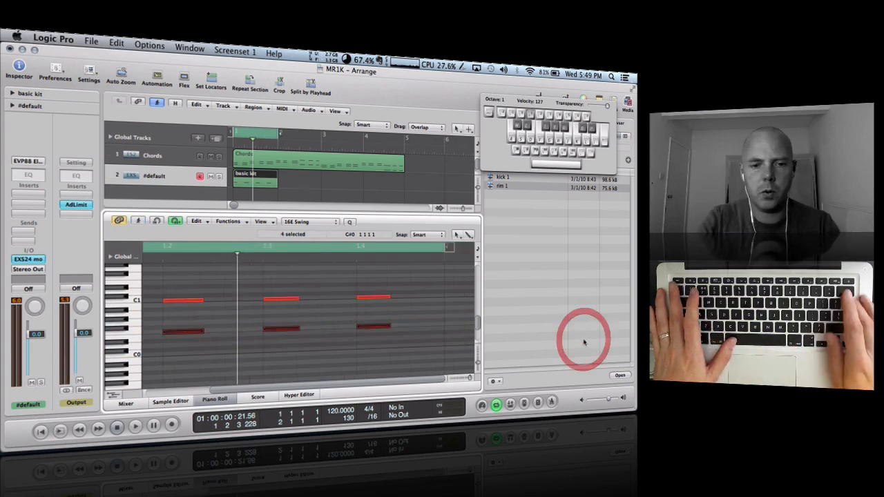
key(Delete)
key(space)
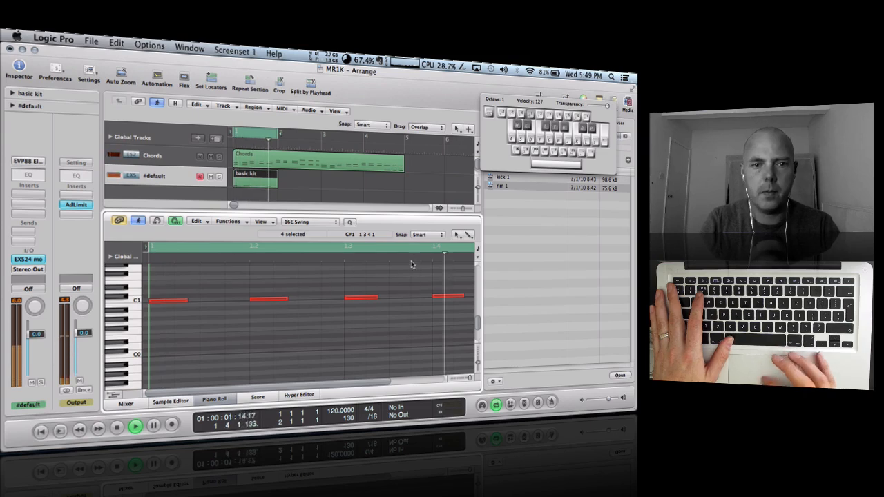
Turn off the Caps Lock Keyboard and loop the basic kit region on the #default track.
click(265, 176)
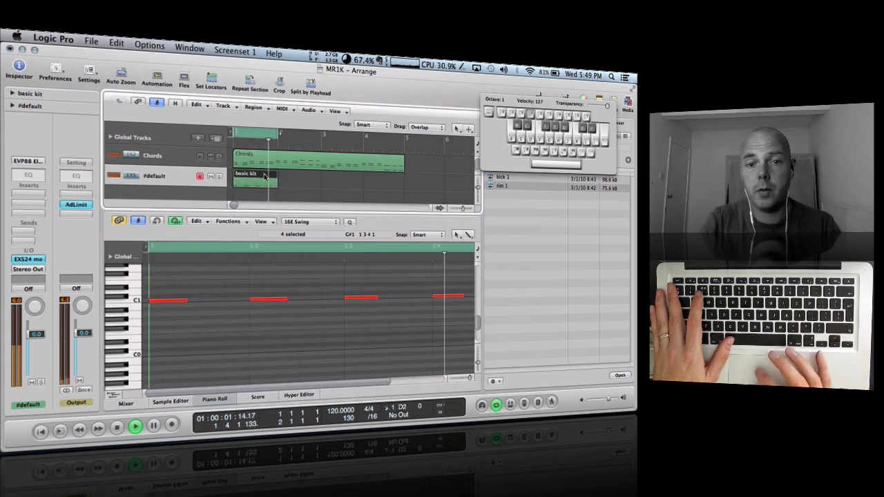
key(Caps_Lock)
key(l)
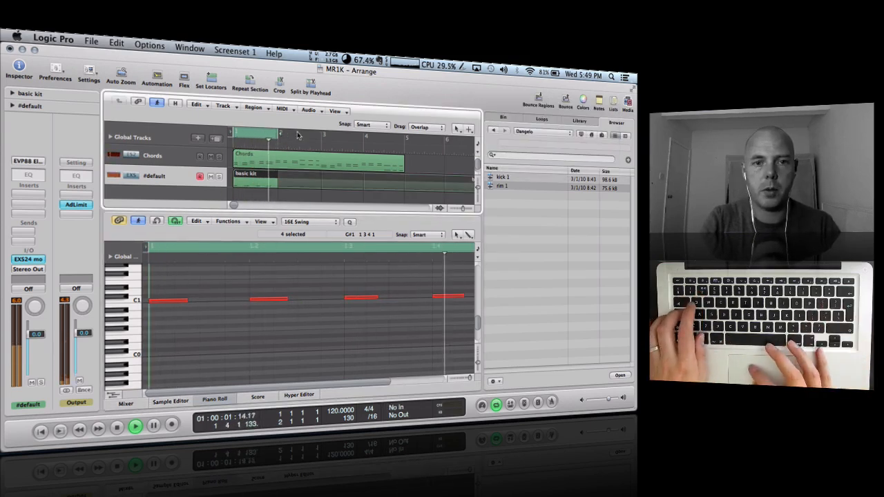
Extend the cycle range to end at bar 5, matching the full length of the Chords region.
click(274, 133)
click(275, 134)
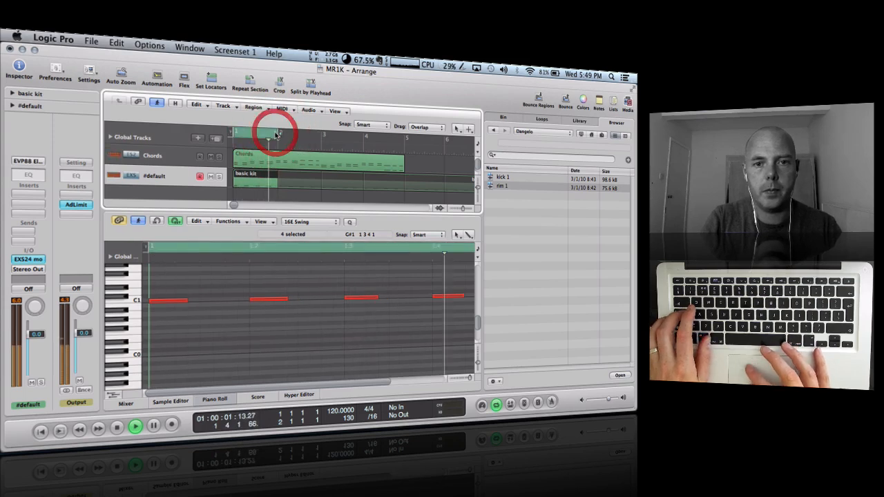
drag(277, 134, 402, 146)
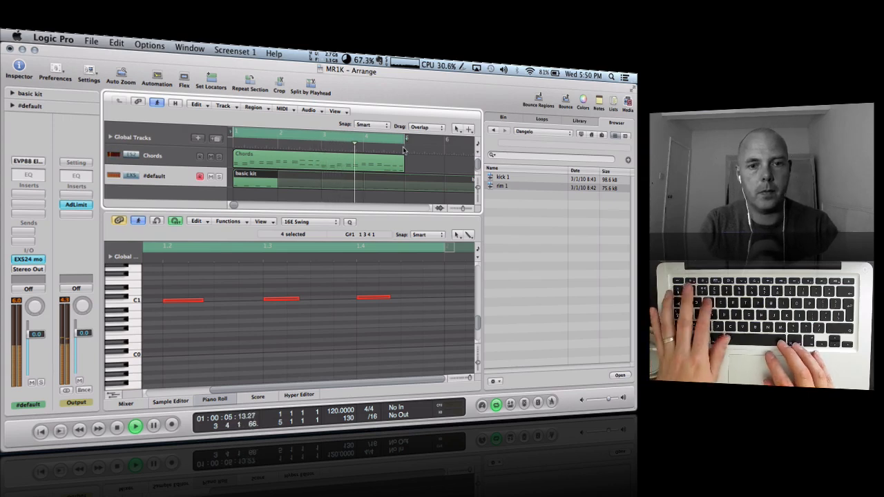
Turn on the Caps Lock Keyboard and shorten the cycle range to end at bar 2.
key(w)
click(378, 202)
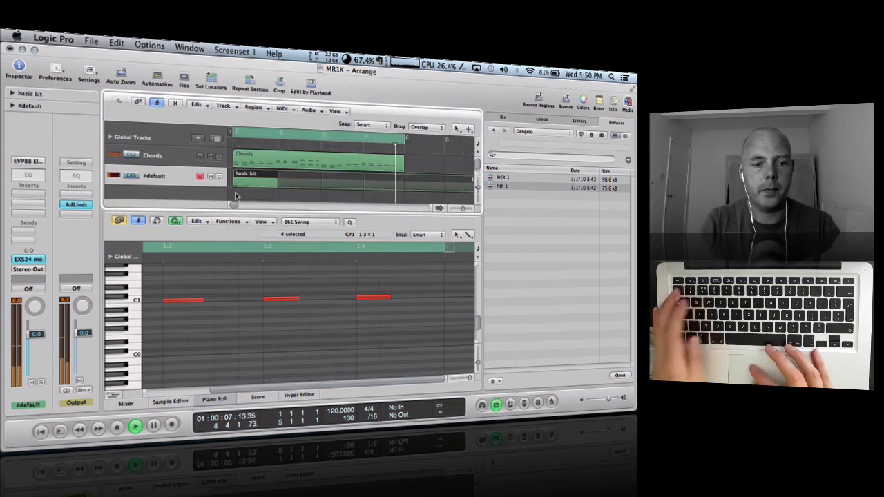
key(Caps_Lock)
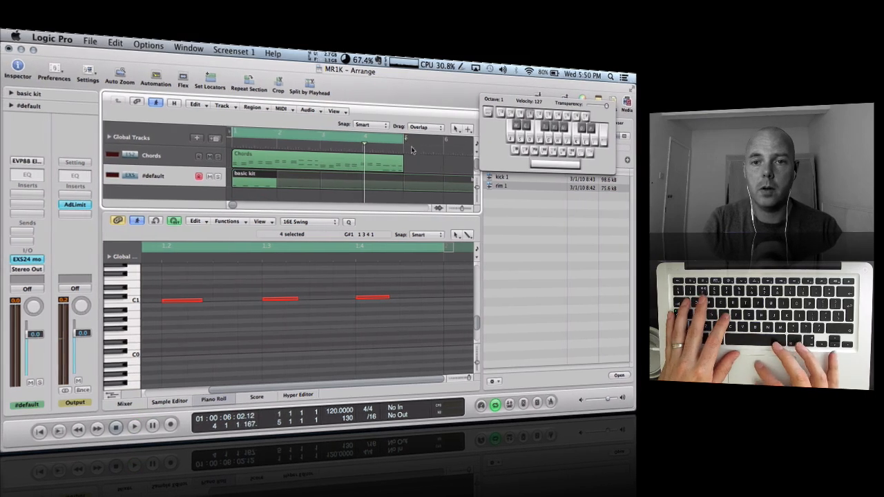
drag(407, 138, 280, 152)
Record a few E1 hits over the one-bar cycle on the #default track, ending the recording and playback.
click(172, 424)
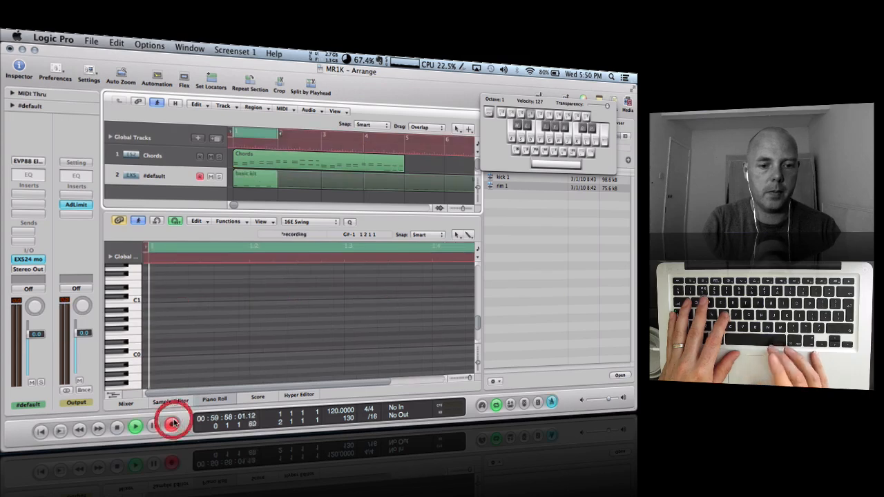
key(d)
key(d)
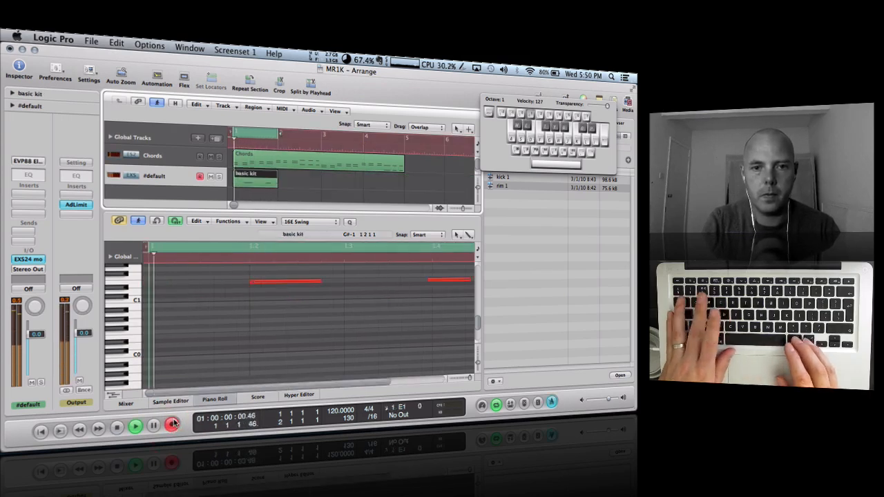
click(137, 424)
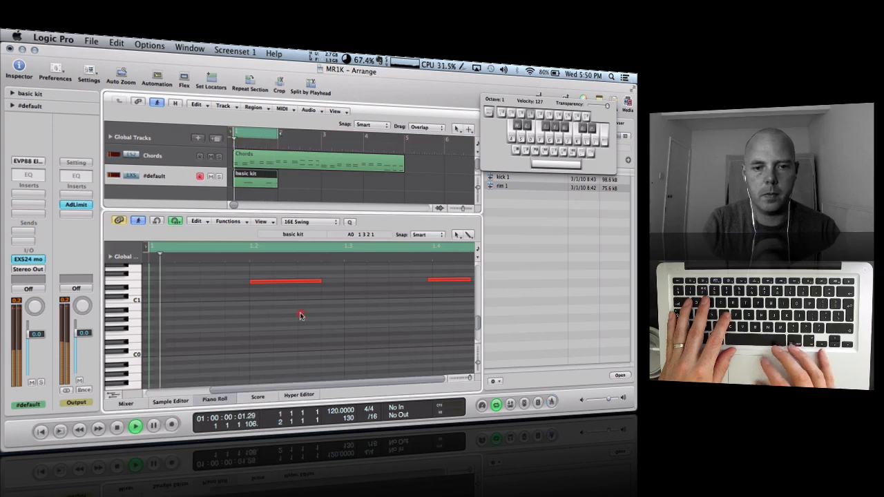
click(300, 314)
key(space)
Quantize the newly recorded E1 notes to 16E Swing and play the one-bar loop briefly.
scroll(299, 313, right, 5)
scroll(299, 313, down, 3)
scroll(299, 316, up, 3)
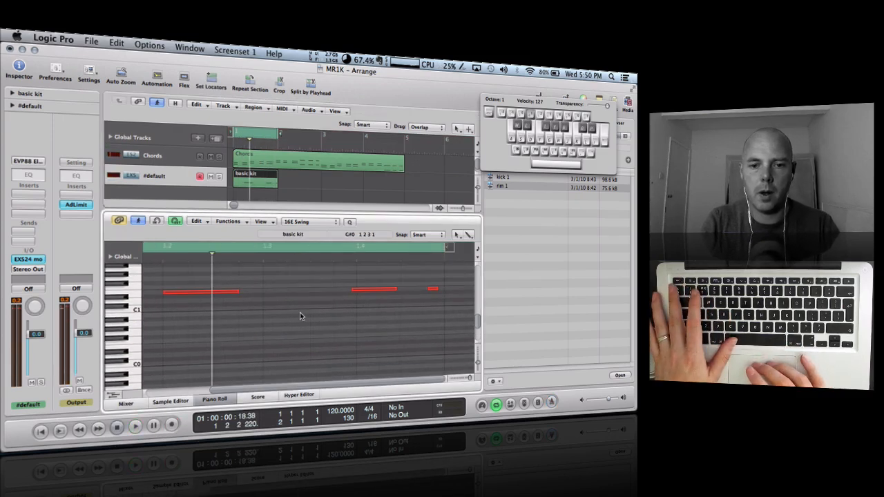
click(319, 223)
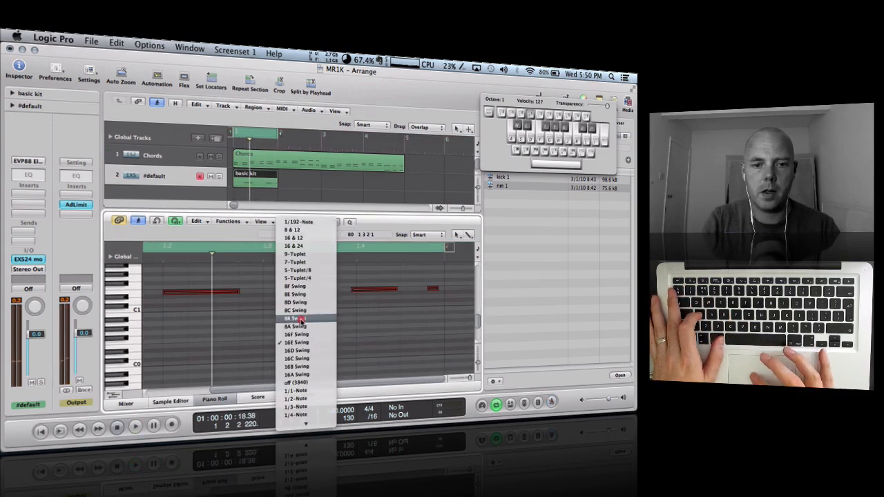
click(306, 342)
key(space)
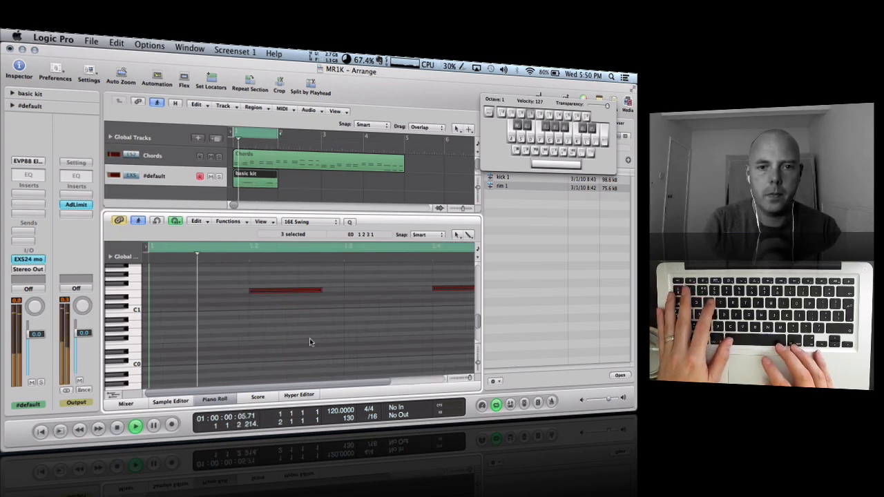
click(262, 181)
key(space)
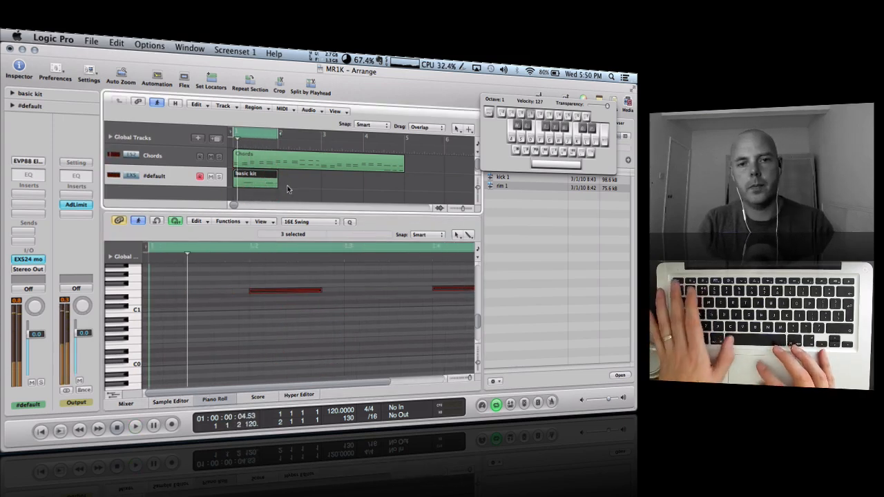
Move the Caps Lock Keyboard off the toolbox and merge the overlapping basic kit regions with the Glue Tool.
click(266, 174)
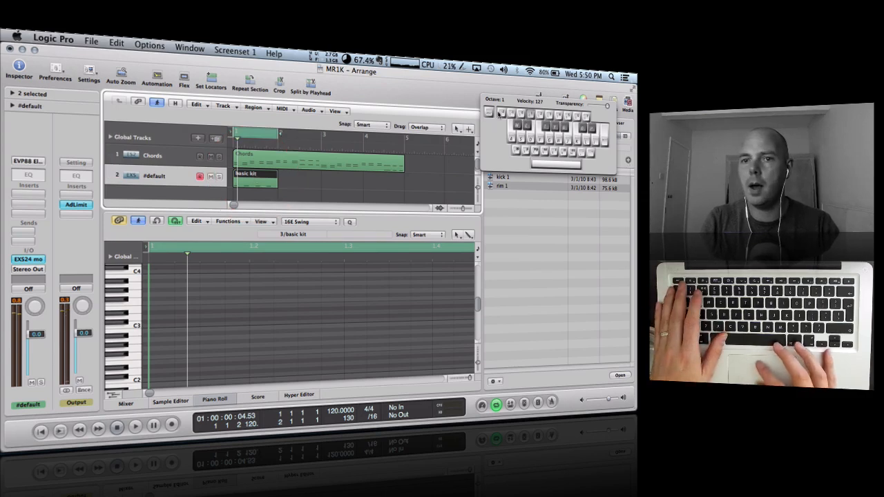
drag(510, 100, 467, 201)
click(457, 129)
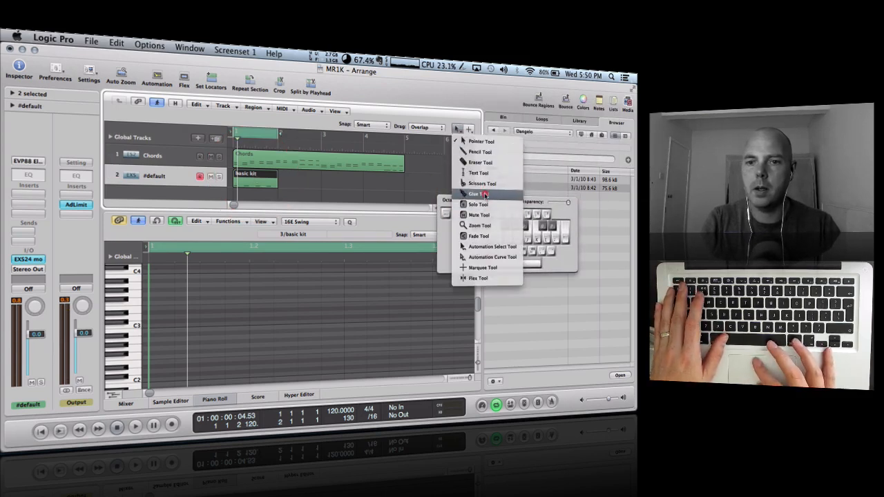
click(487, 193)
click(232, 172)
click(260, 179)
click(258, 177)
click(252, 179)
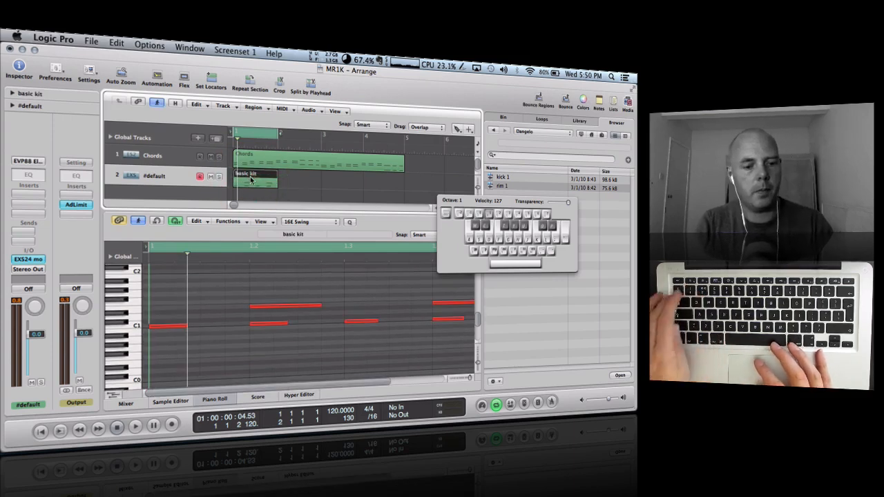
Return to the Pointer Tool, turn off the Caps Lock Keyboard and loop the merged basic kit region.
click(459, 129)
click(466, 141)
click(256, 179)
key(l)
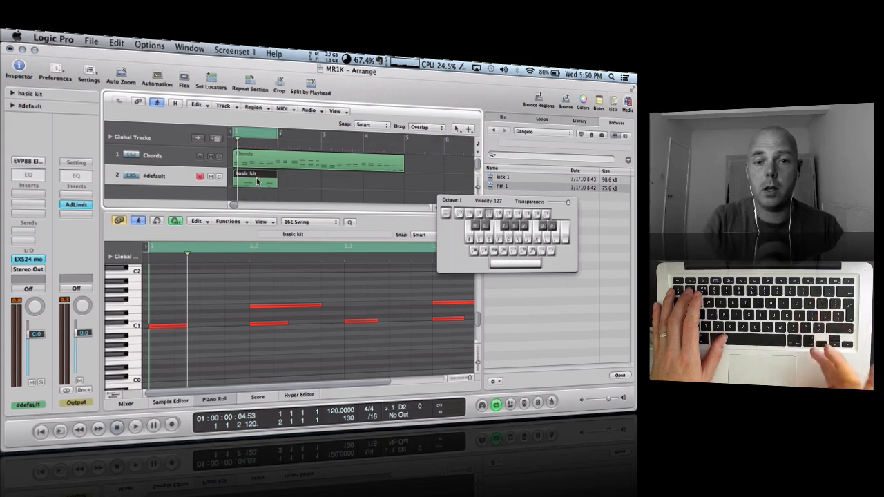
key(Caps_Lock)
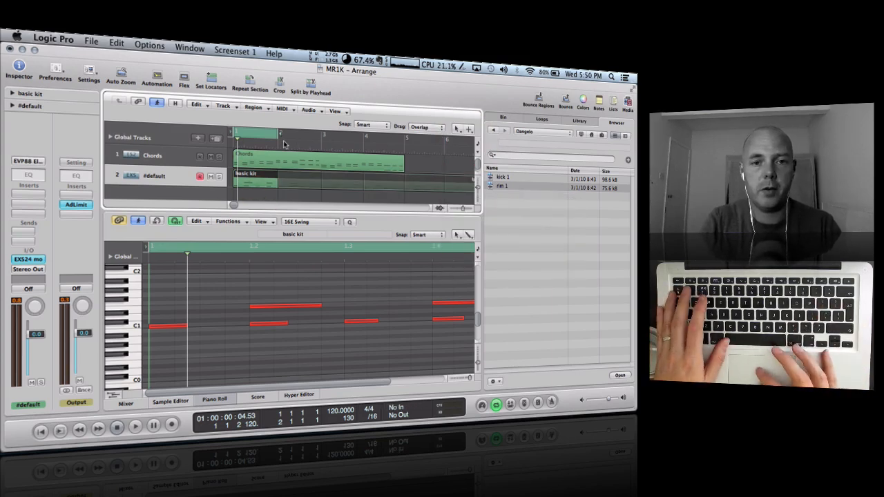
Extend the cycle range to end at bar 5 and play the chords with the looped beat.
drag(279, 132, 404, 141)
key(space)
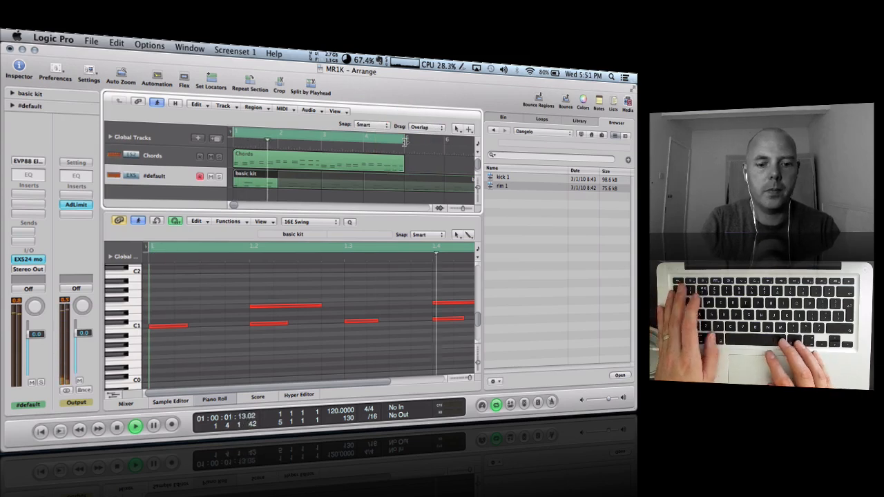
key(w)
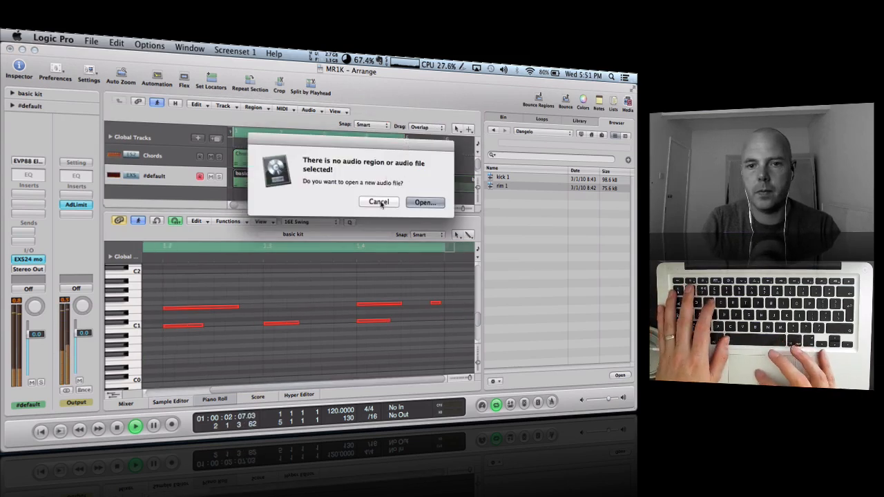
click(379, 202)
Turn the Caps Lock Keyboard back on and record a bar of off-beat D1 hits on the #default track.
key(Caps_Lock)
key(s)
key(s)
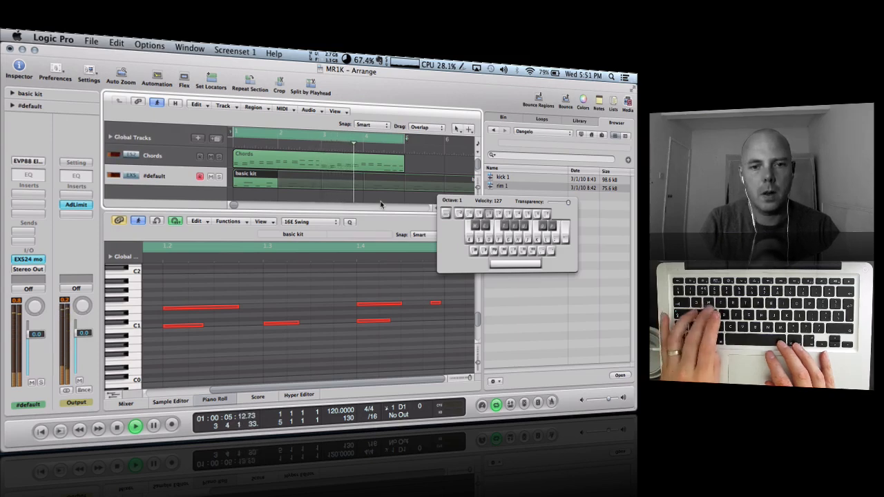
click(171, 426)
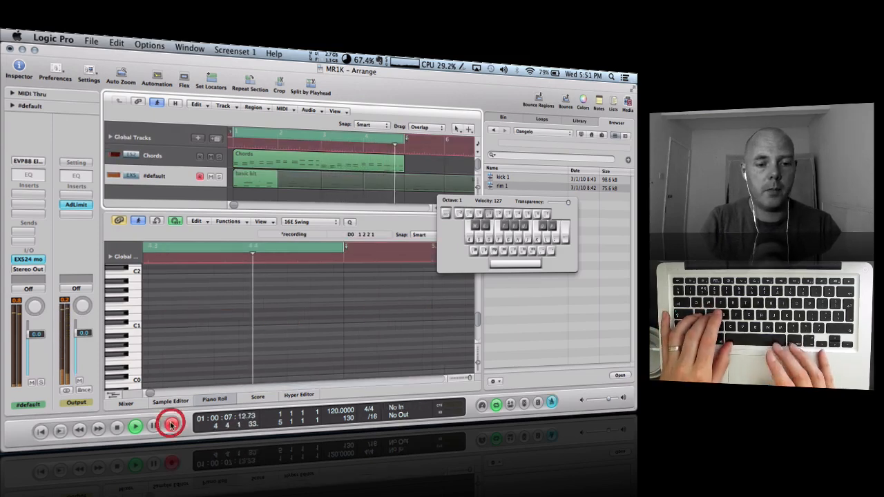
key(s)
key(s)
key(s)
key(s)
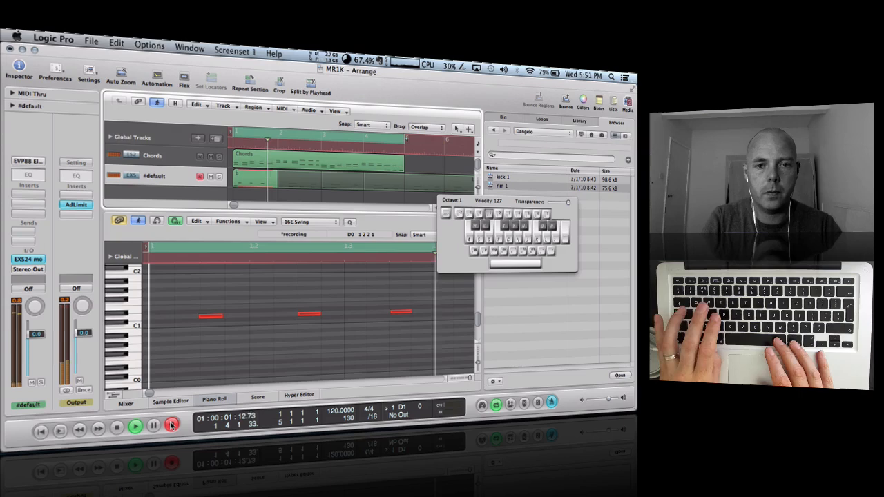
key(space)
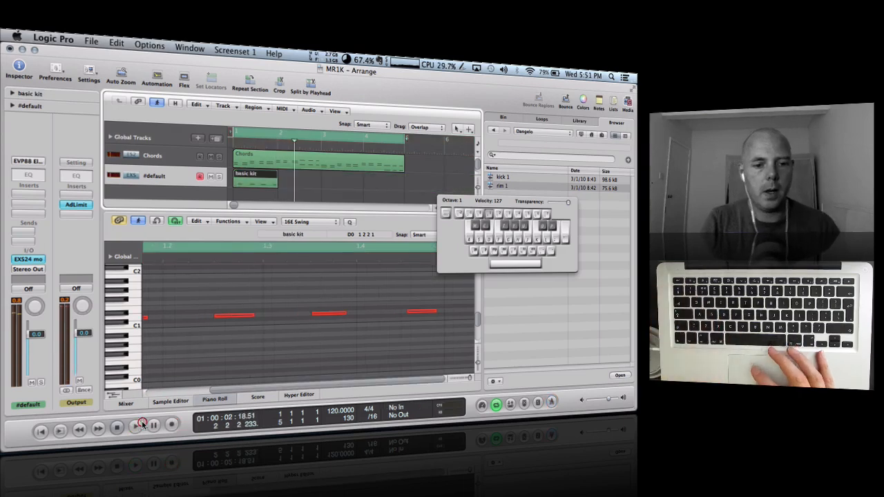
click(142, 423)
key(space)
Select both overlapping basic kit regions at bar 1 and merge them with the Glue Tool.
drag(288, 181, 244, 182)
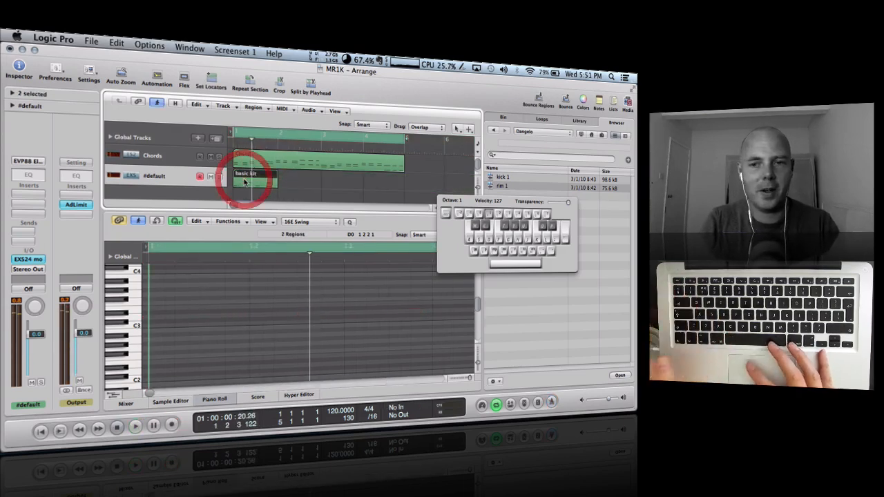
click(456, 129)
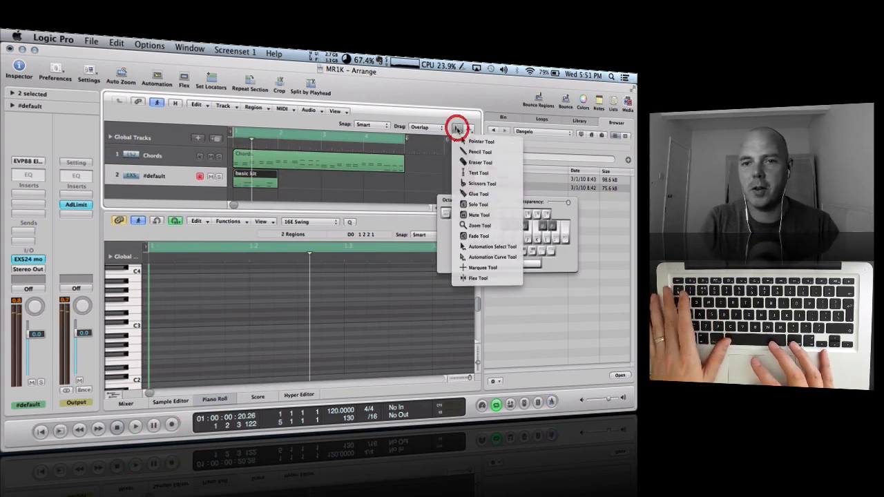
click(477, 194)
click(271, 179)
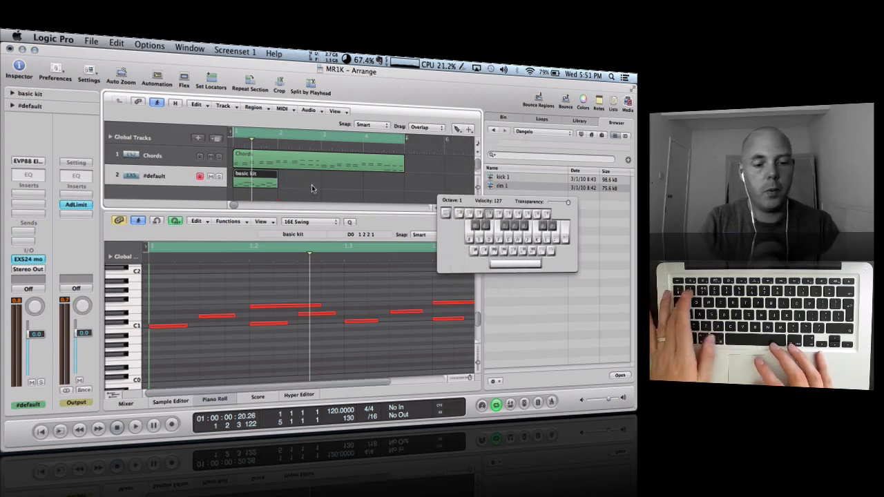
Return to the Pointer Tool, loop the basic kit region containing the D1 hits and start playback.
click(456, 129)
click(466, 140)
click(268, 178)
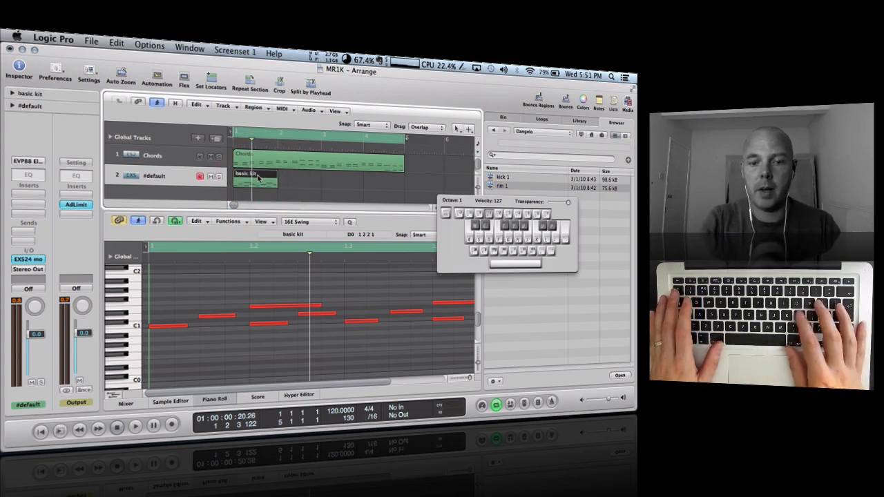
key(l)
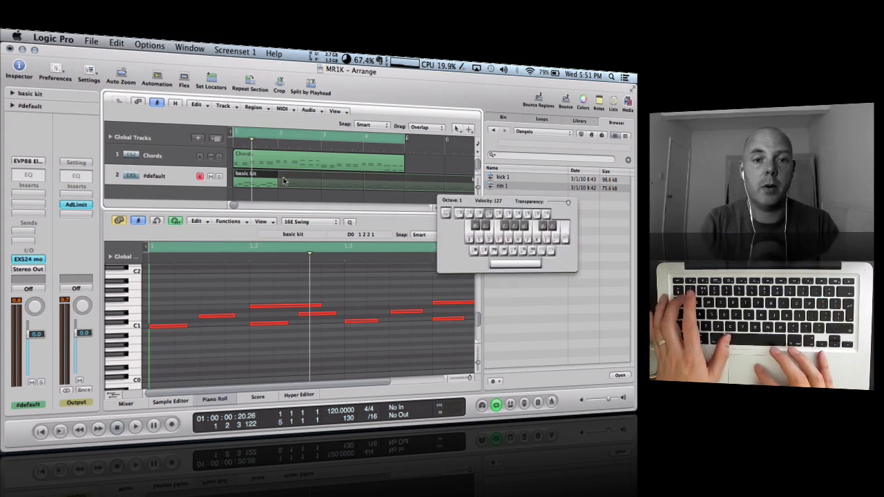
key(space)
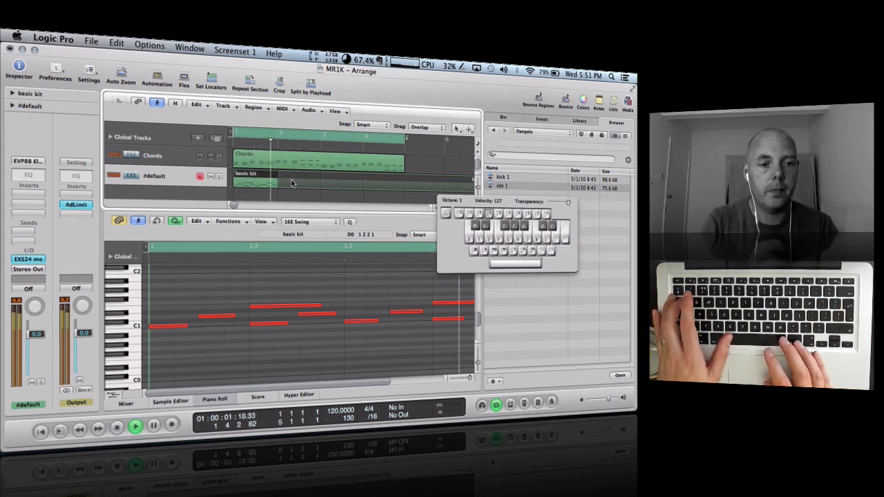
Open the ES2 on the Chords track, lower the Env2 modulation amount on Cutoff 2, and close the synth.
click(185, 156)
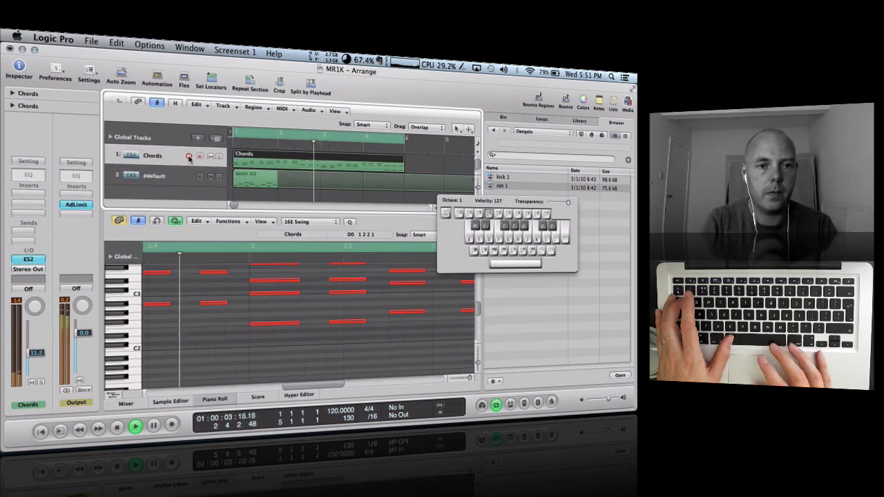
click(35, 261)
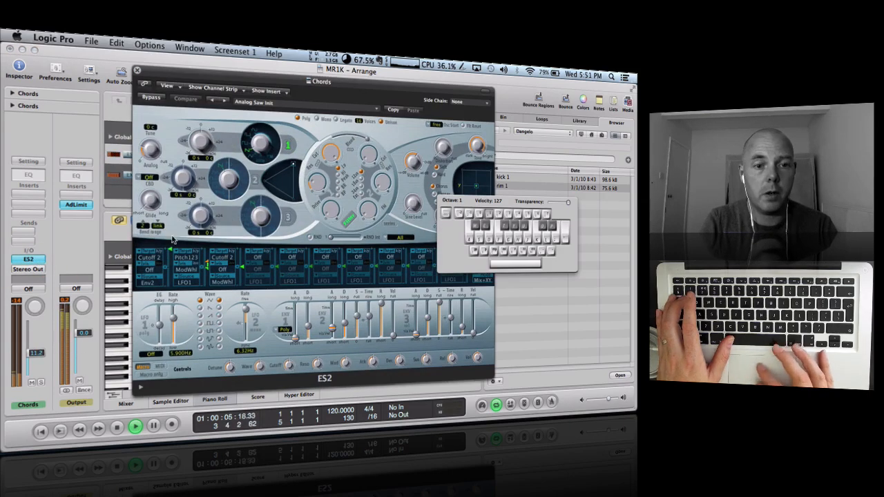
drag(171, 252, 173, 258)
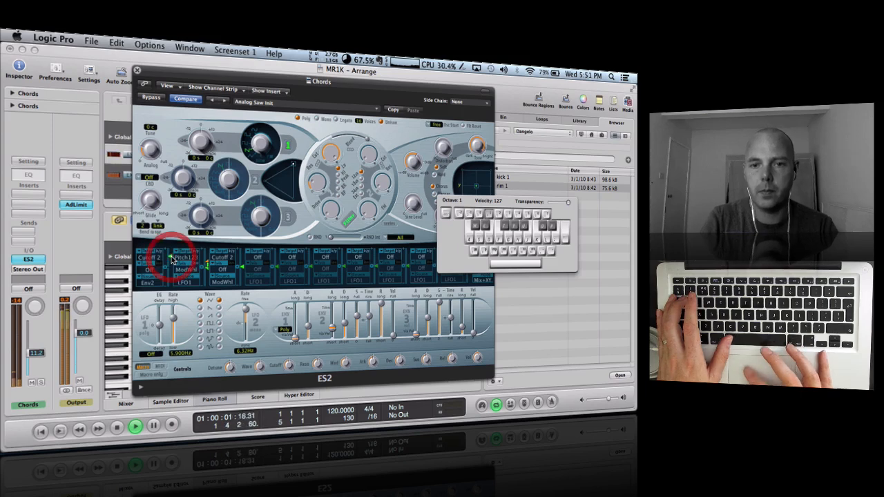
click(412, 163)
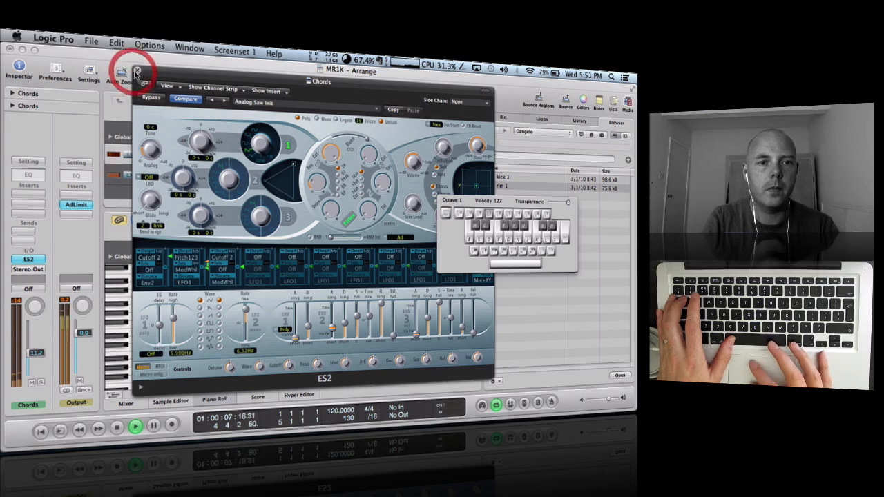
click(136, 71)
Create a new software instrument track below Chords and load the stereo EFM1 (FM Synth) as its instrument.
click(198, 139)
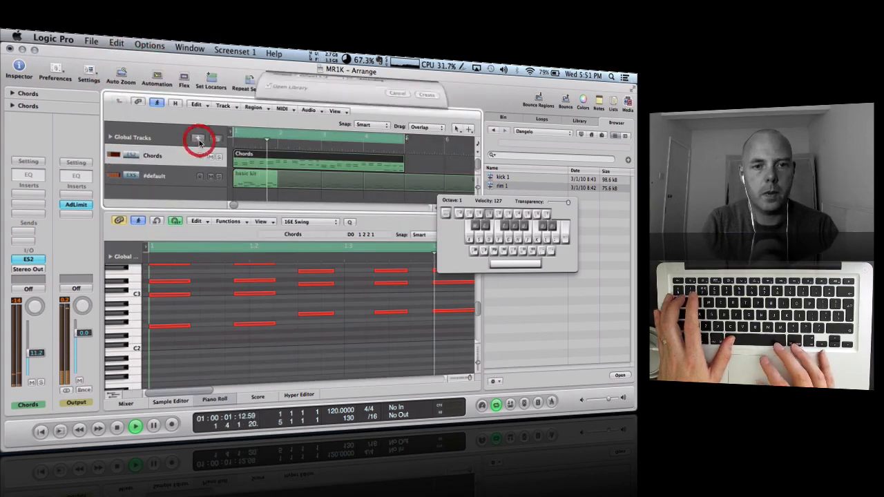
click(417, 167)
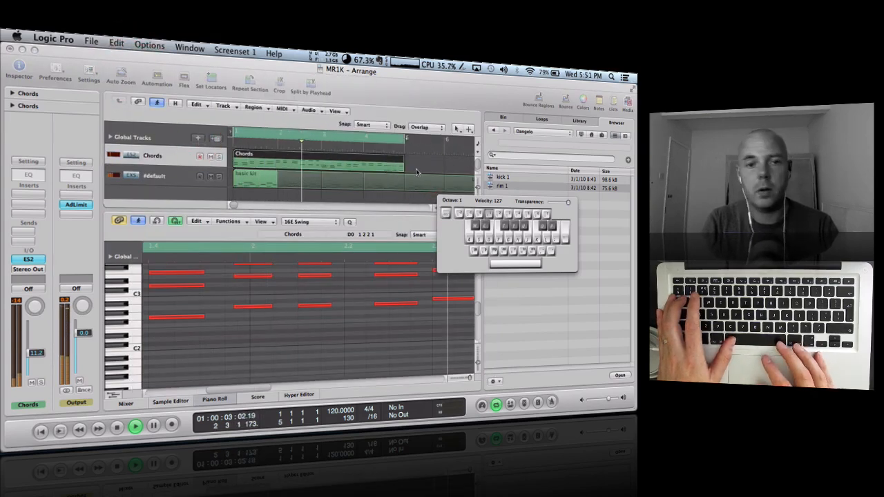
click(31, 260)
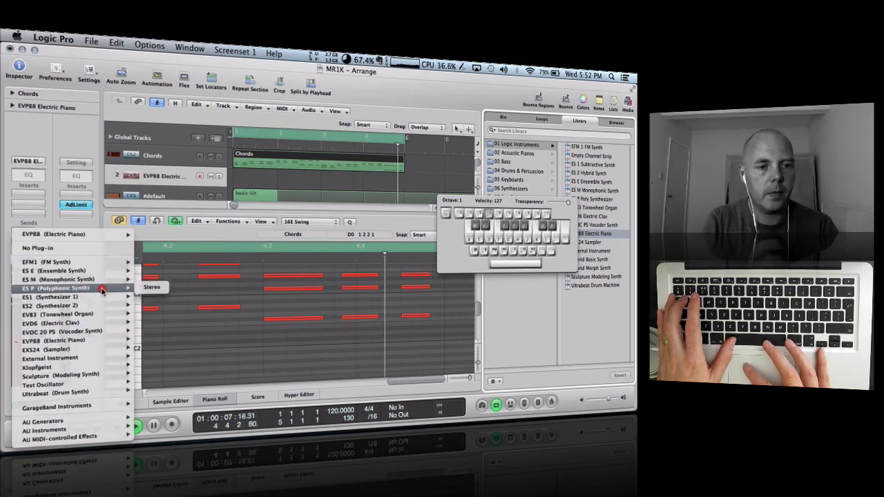
mouse_move(109, 269)
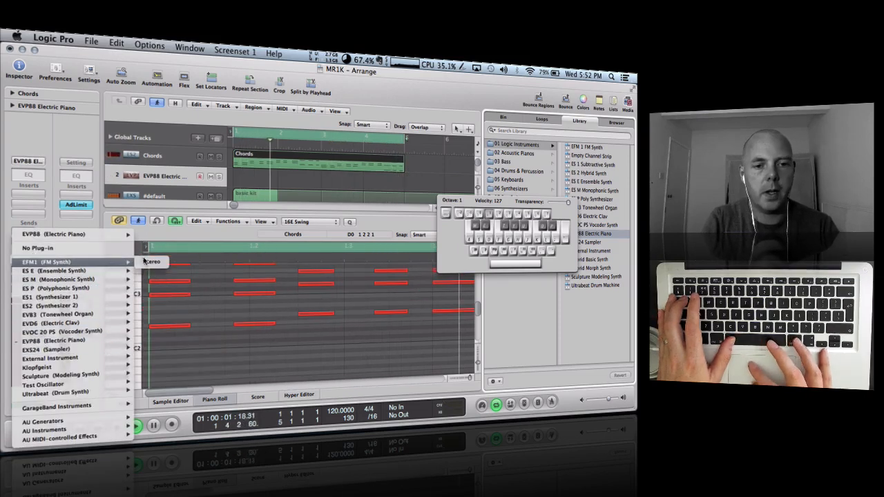
click(157, 263)
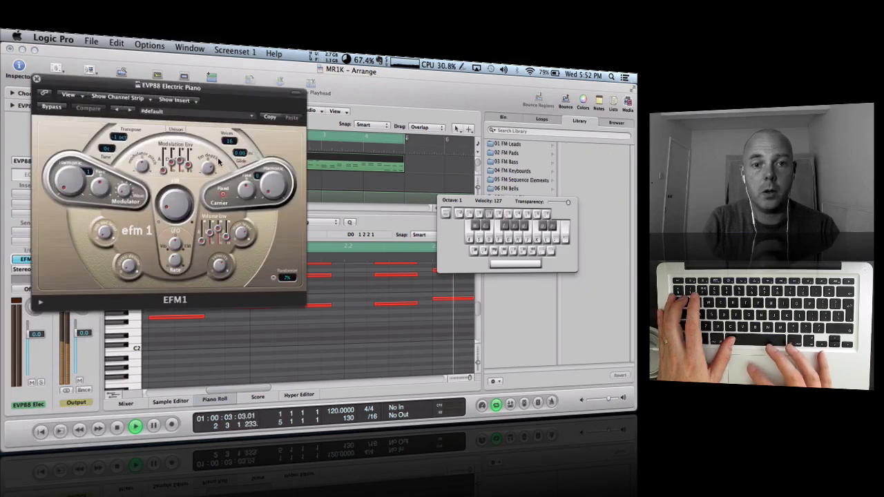
Load the House Bass preset from the 03 FM Bass settings into the EFM1.
click(217, 113)
mouse_move(304, 227)
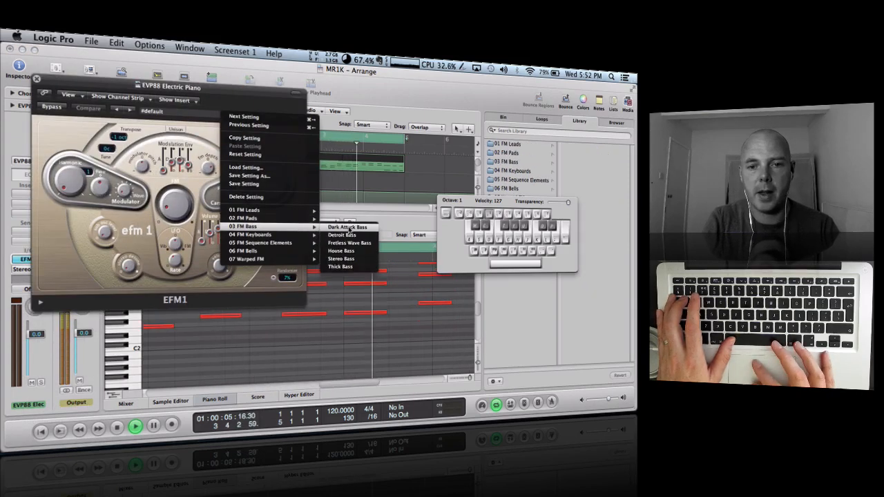
click(357, 251)
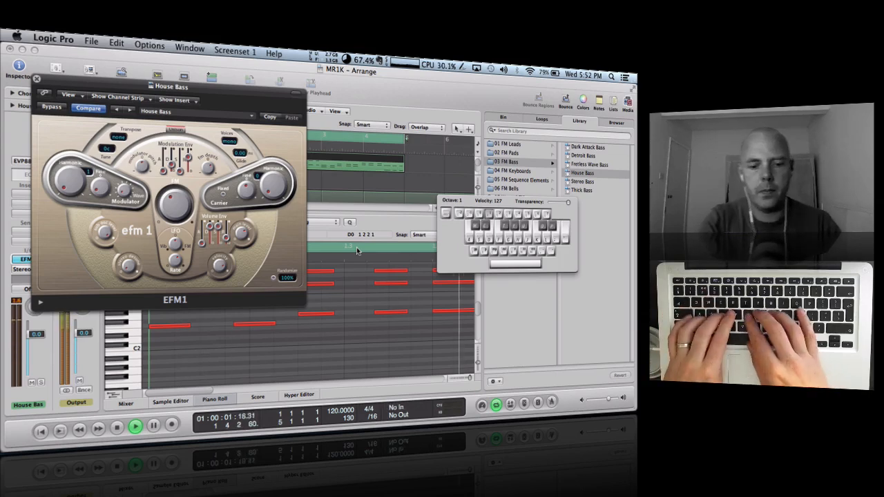
Audition House Bass notes on the Caps Lock Keyboard over the playing loop, trying different octaves.
key(g)
key(x)
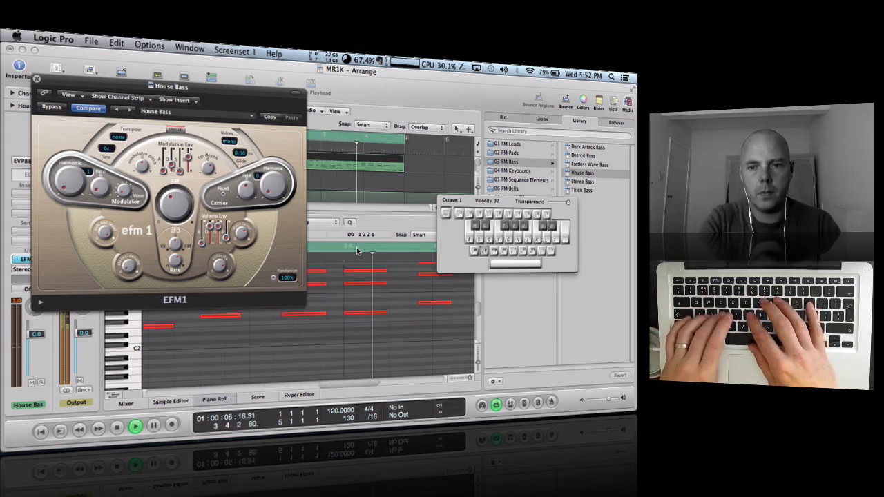
key(m)
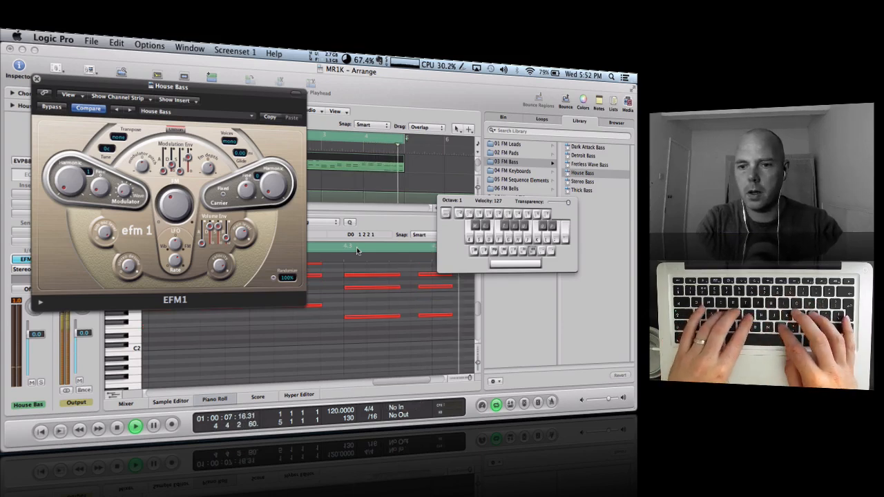
key(x)
key(x)
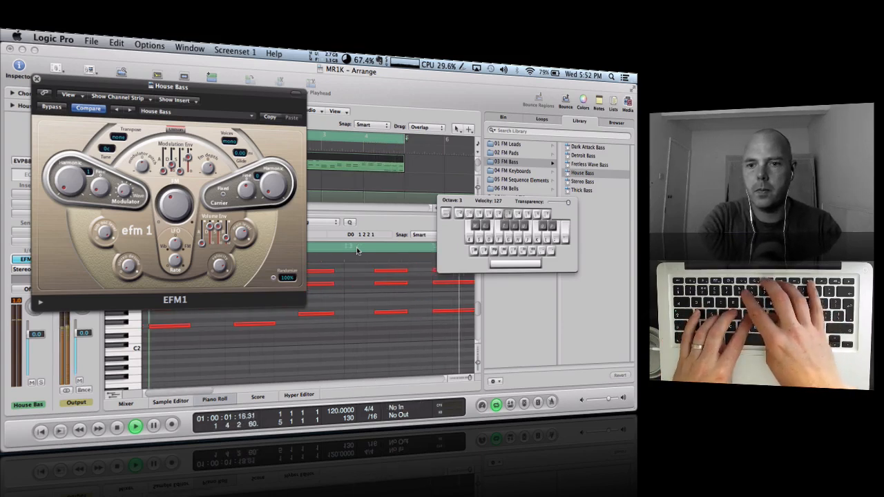
key(4)
key(g)
key(d)
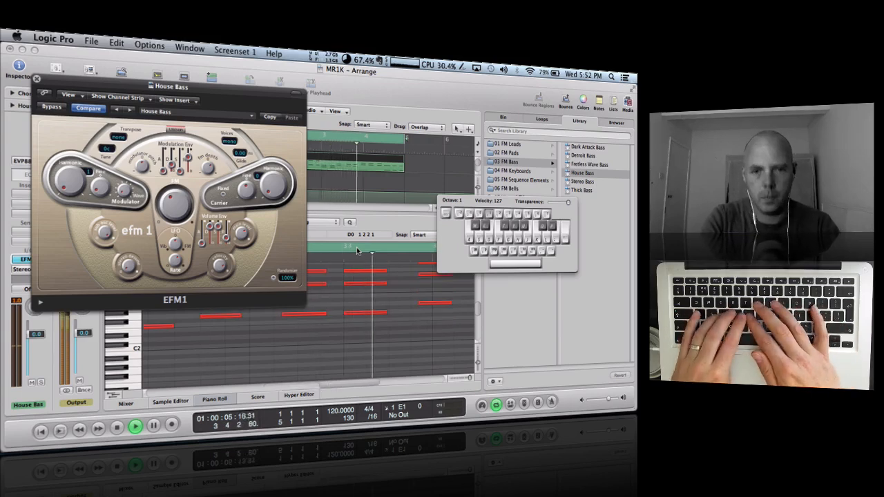
key(h)
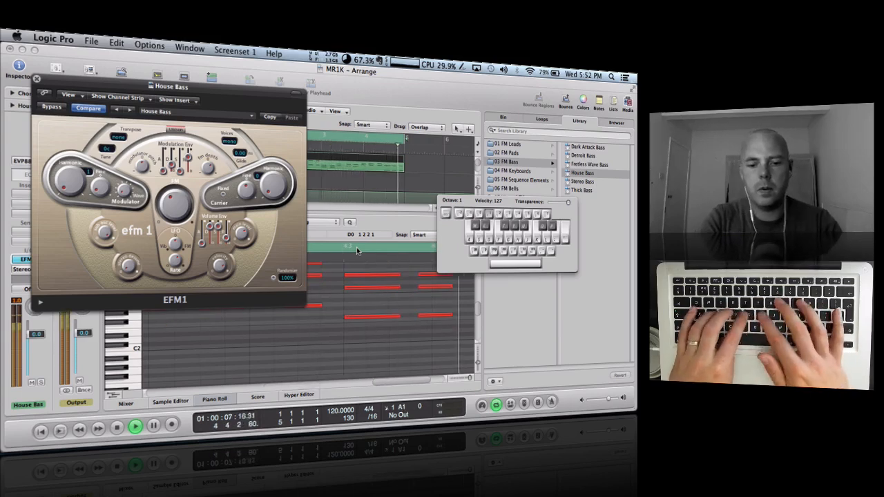
key(g)
key(j)
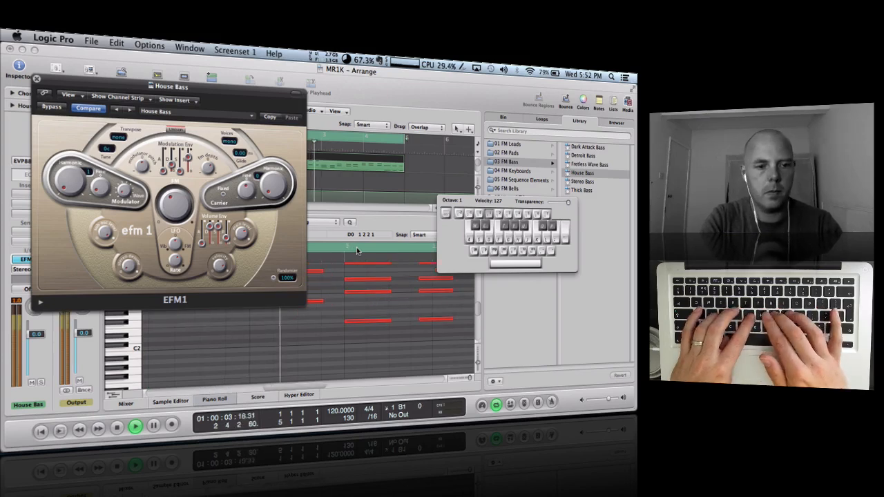
key(g)
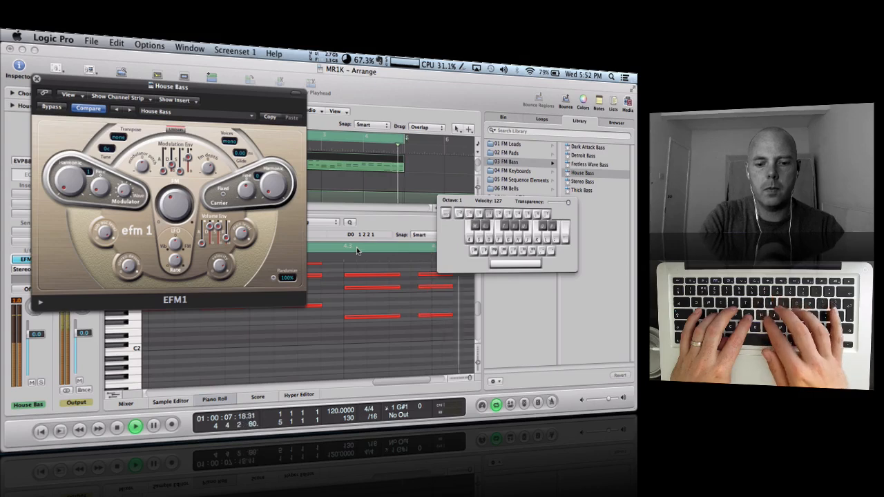
key(y)
key(g)
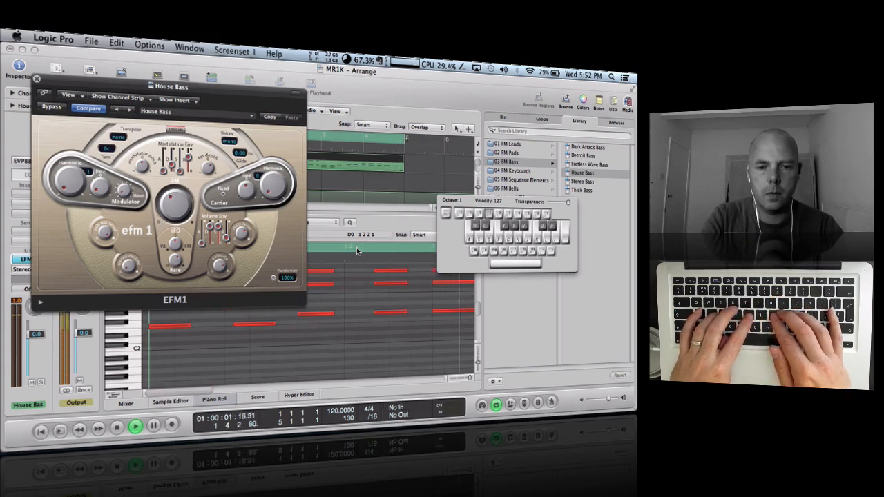
key(j)
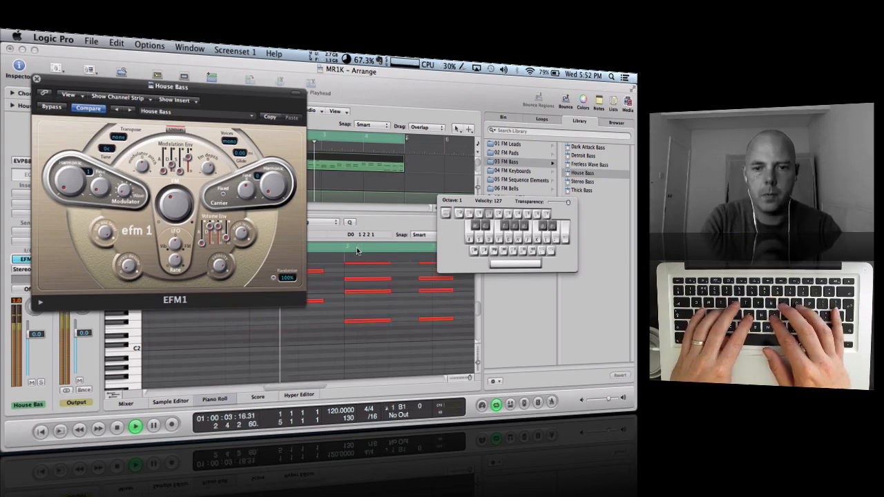
key(g)
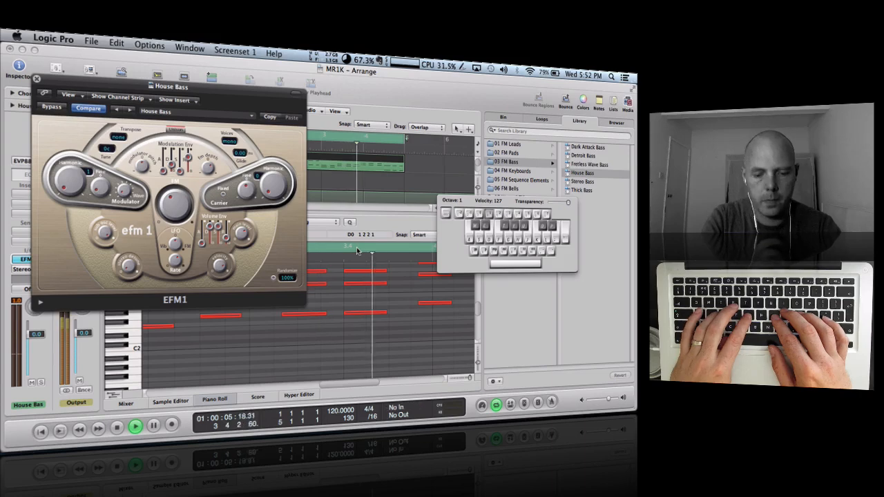
key(f)
key(d)
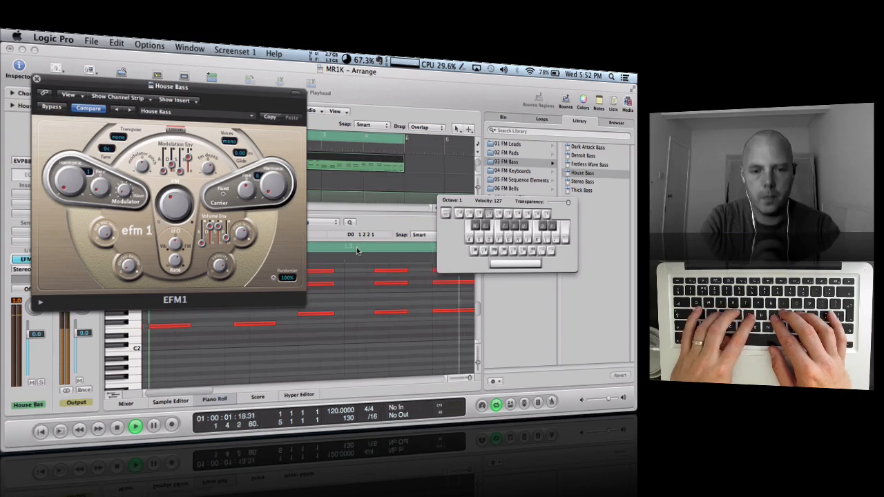
Switch the Caps Lock Keyboard to octave 2 while trying more bass notes, and stop playback.
key(g)
key(x)
key(g)
key(space)
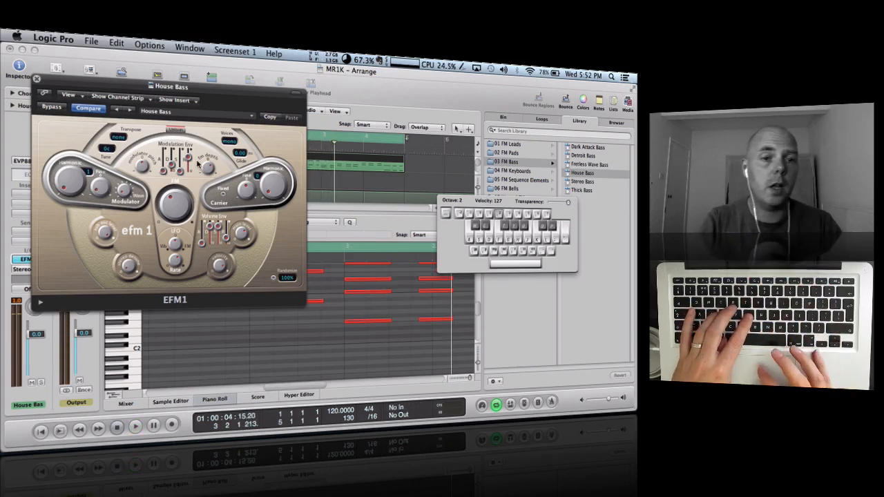
Close the EFM1, deselect the Chords region, and rehearse the bass line with a short playback.
click(36, 79)
key(d)
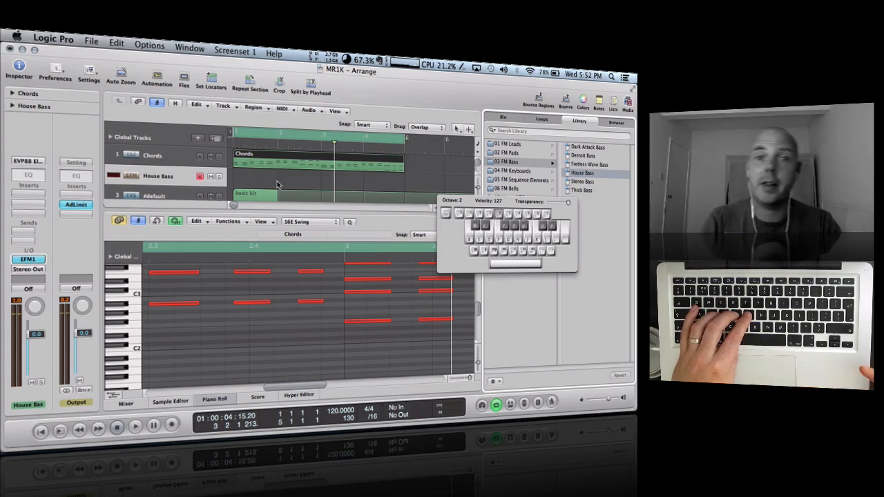
click(276, 184)
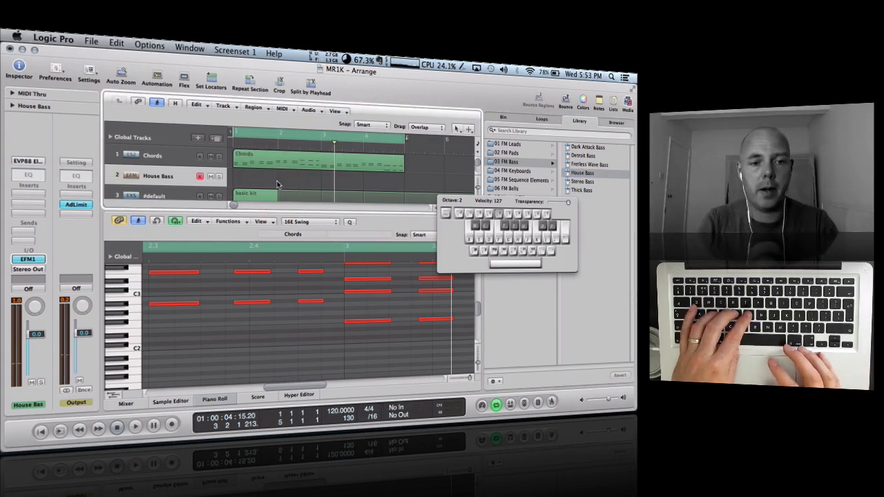
key(space)
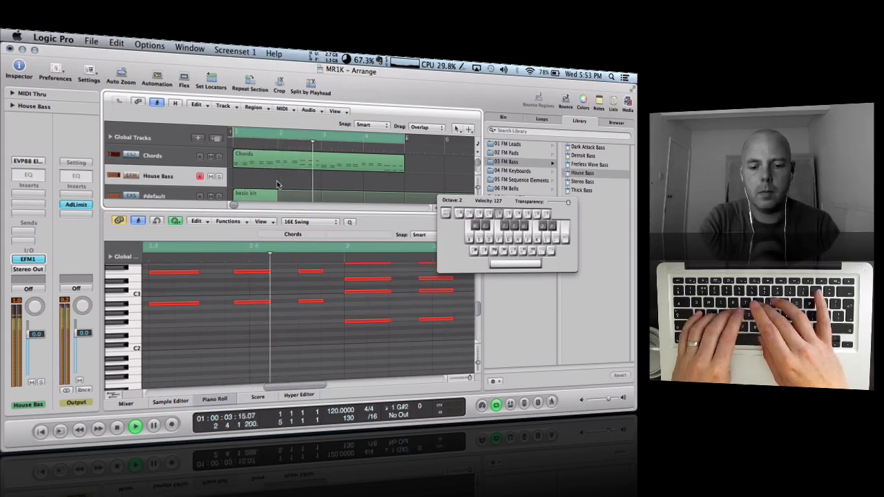
key(space)
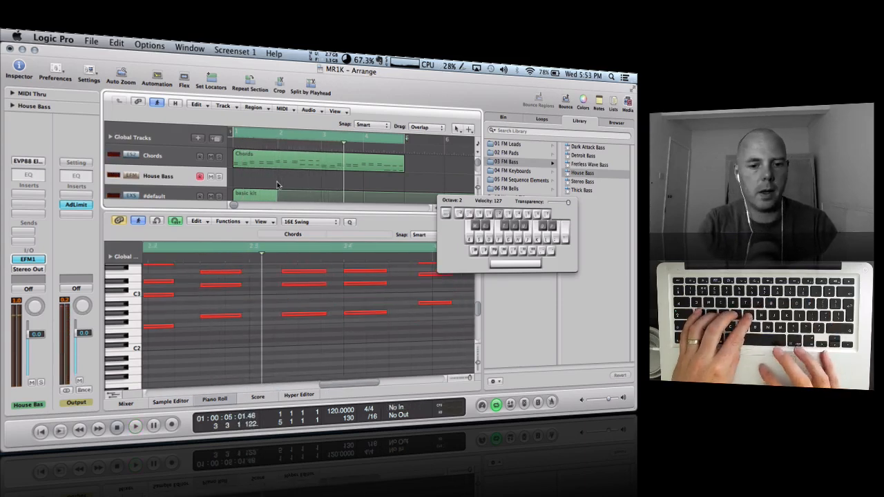
Record a bass line across the four-bar cycle on the House Bass track, playing the Caps Lock Keyboard in octave 2.
click(174, 426)
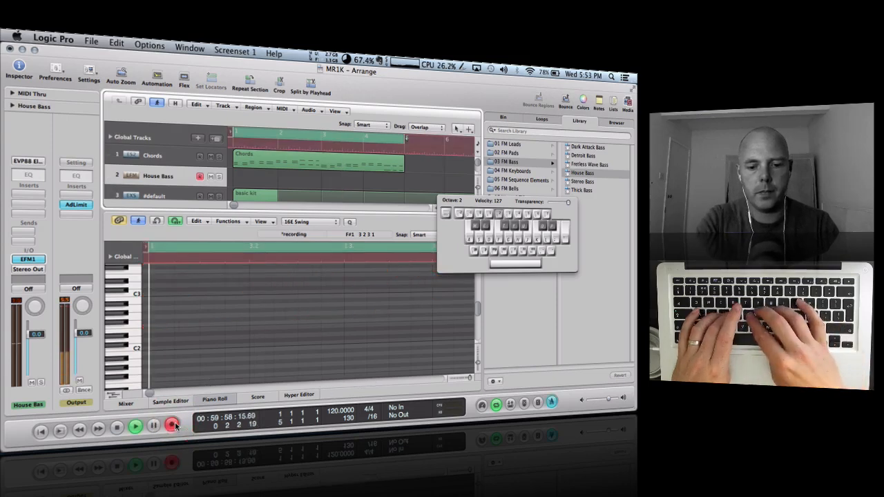
key(g)
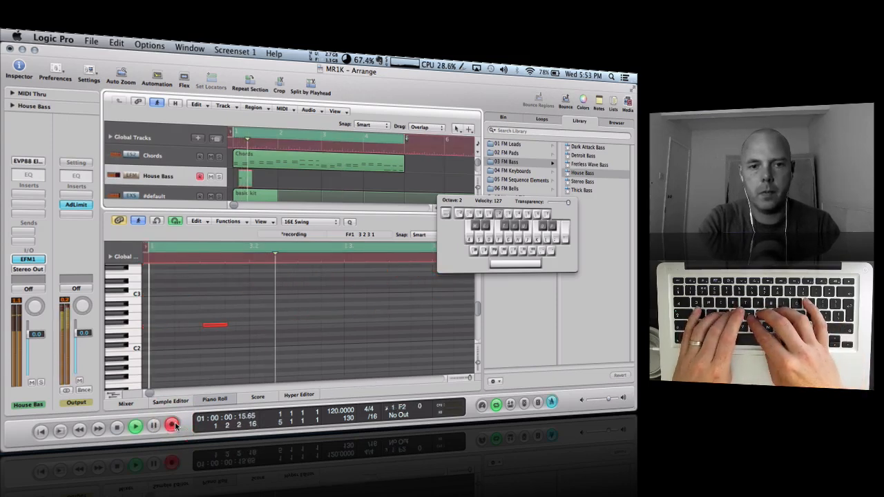
key(y)
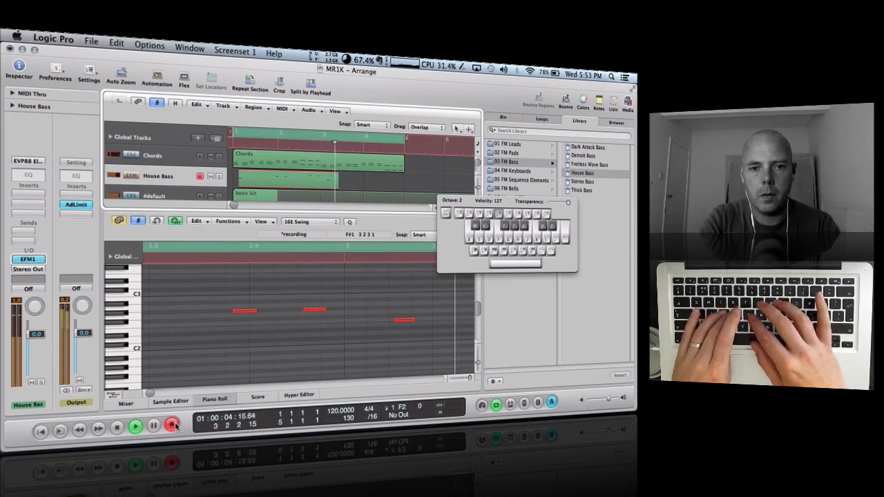
key(g)
key(g)
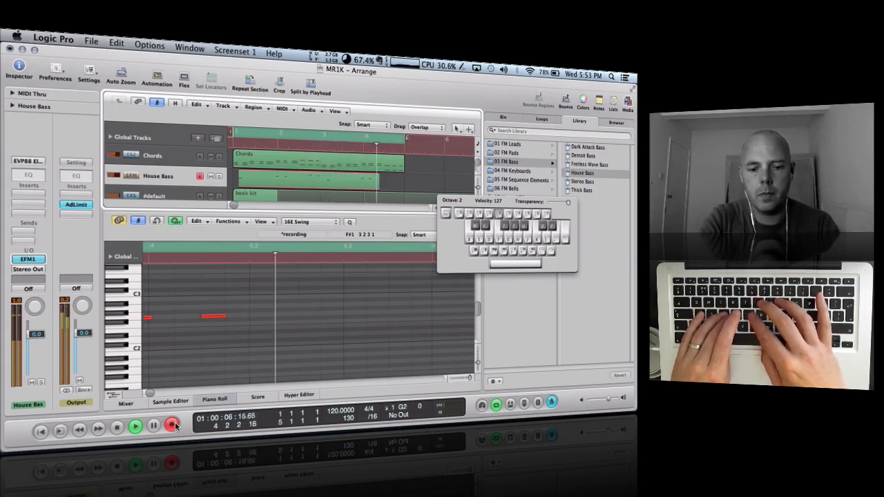
key(d)
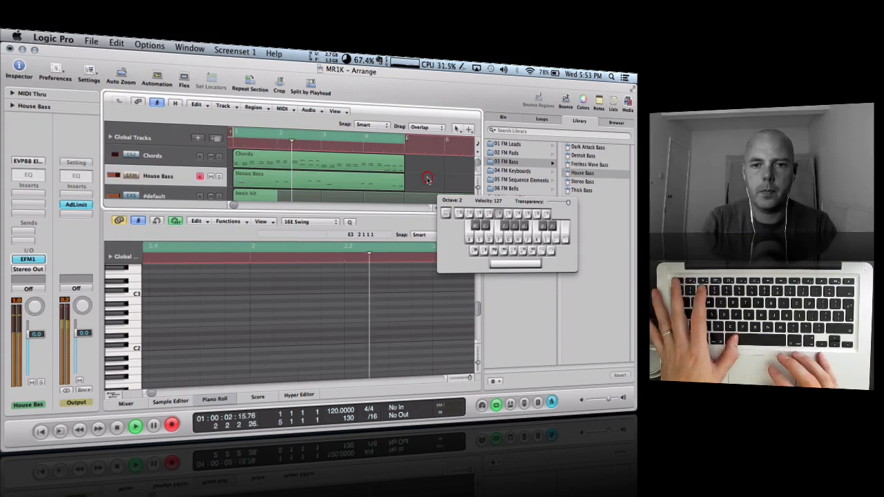
key(space)
Select all notes in the House Bass region, quantize them to 16E Swing and transpose them down one octave.
click(336, 181)
click(257, 290)
key(super+a)
click(307, 222)
click(308, 222)
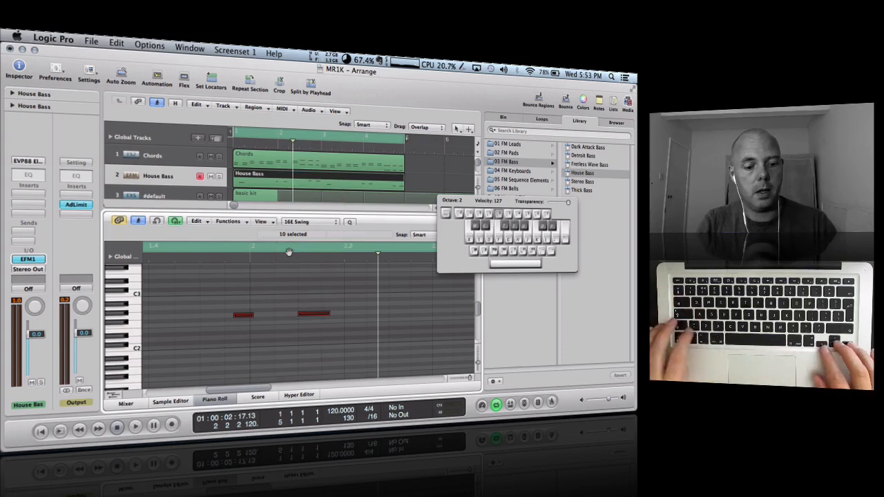
key(shift+alt+Down)
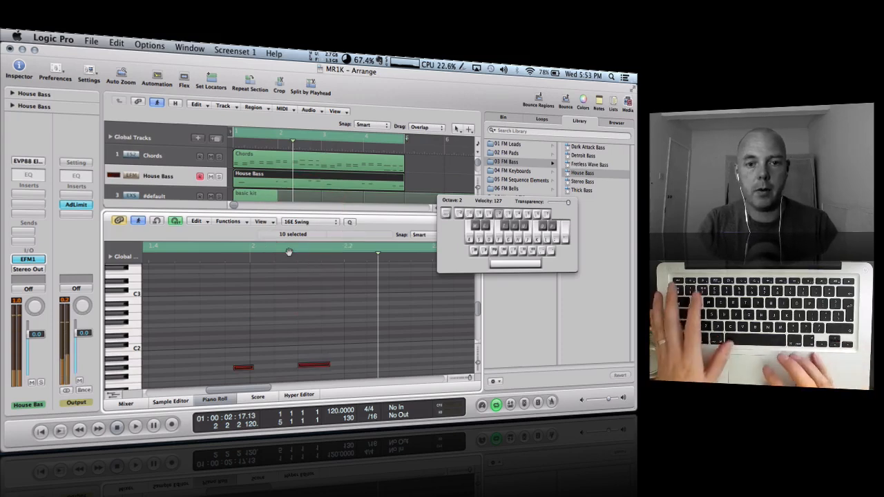
Play the loop, lower the House Bass channel volume to -5.4 and stop playback.
key(space)
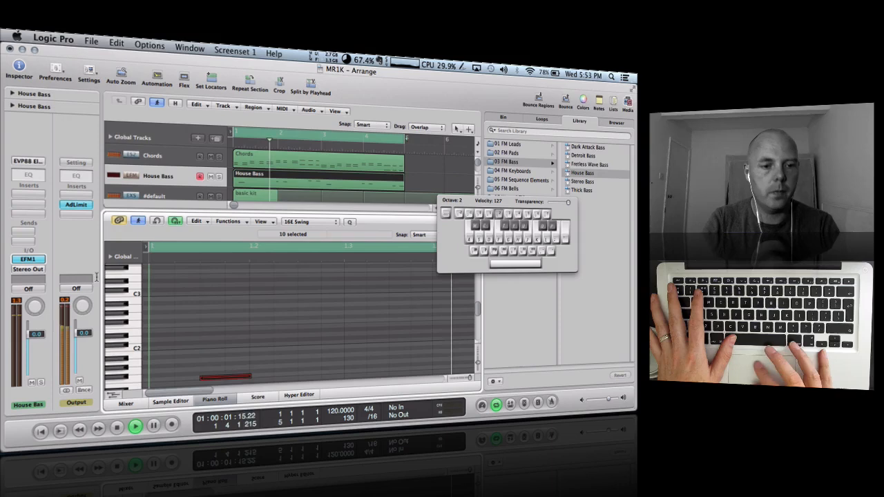
drag(35, 335, 38, 354)
click(44, 350)
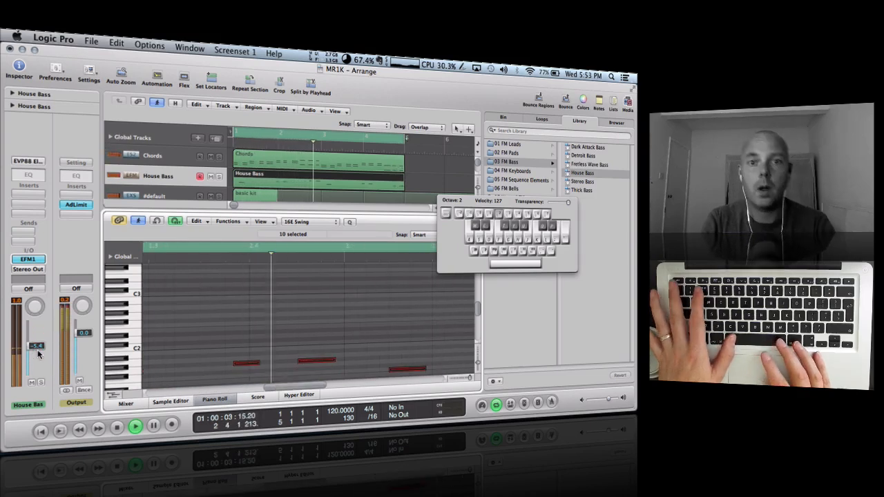
key(space)
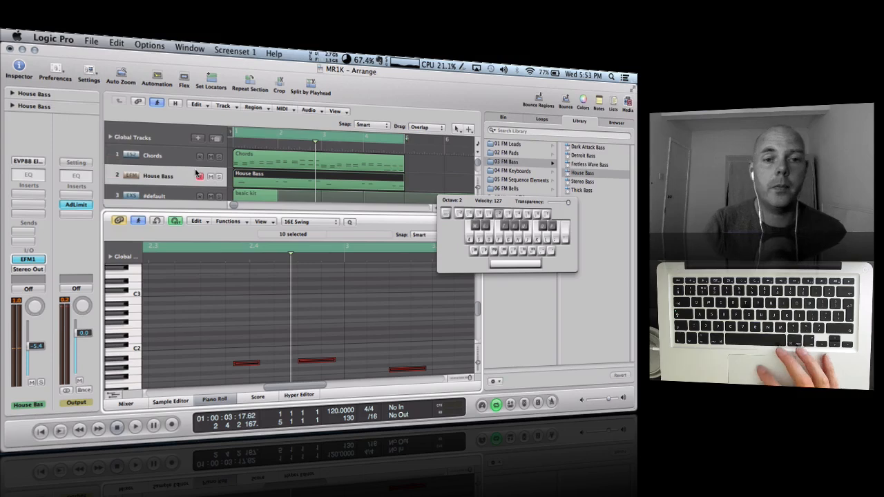
Select the Chords region and its track, and hide the Caps Lock Keyboard.
click(253, 158)
click(178, 155)
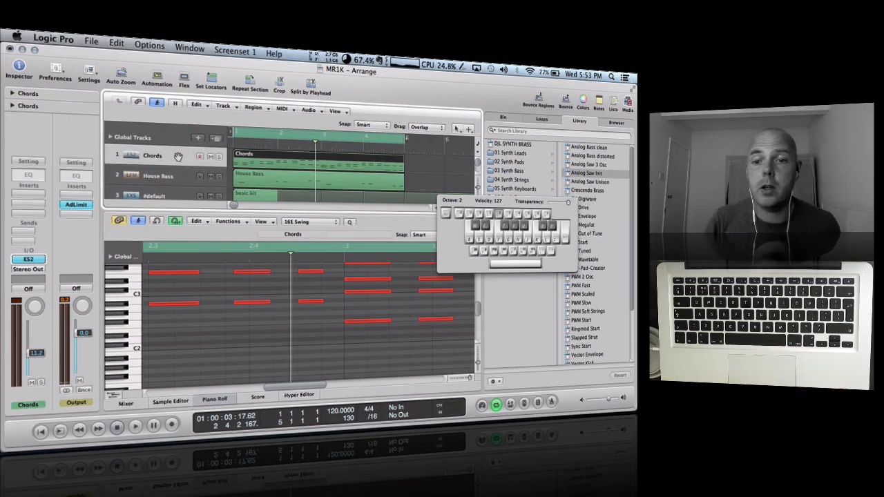
key(super+k)
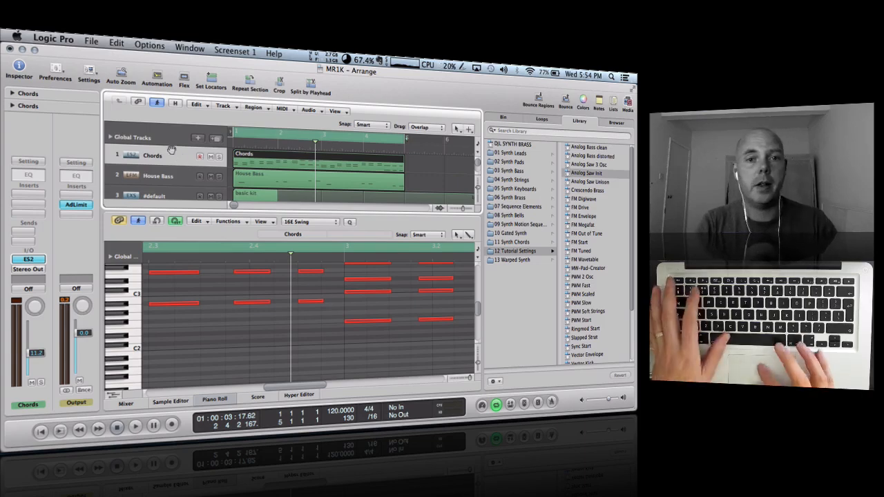
Open the project's Environment window.
click(211, 52)
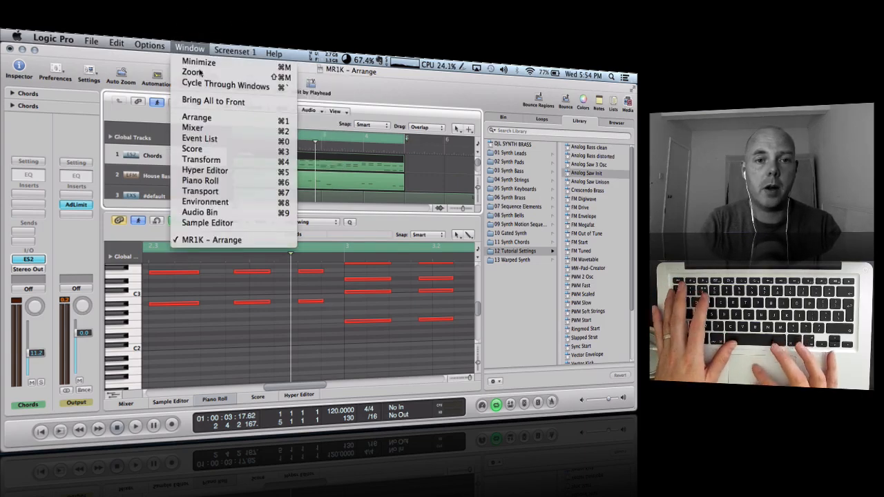
mouse_move(190, 49)
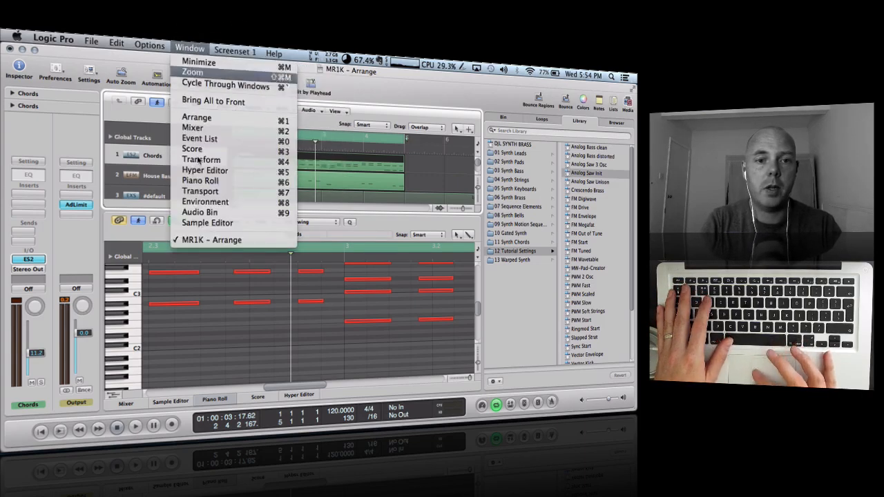
click(200, 203)
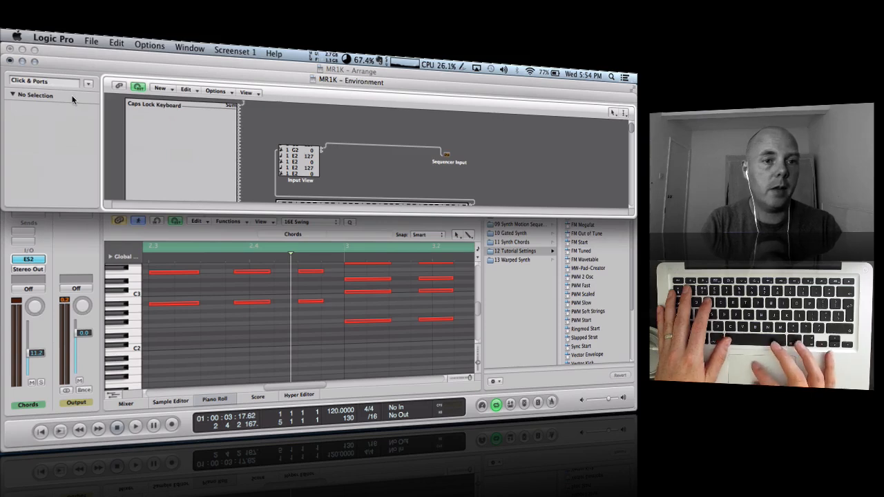
Switch the Environment to the MR1K layer and enlarge the window to show the full set of controls.
click(85, 85)
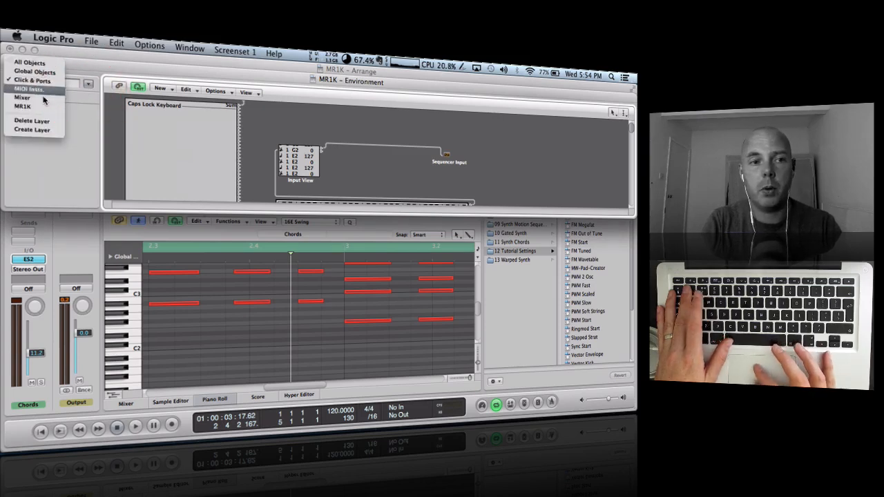
click(88, 84)
click(88, 83)
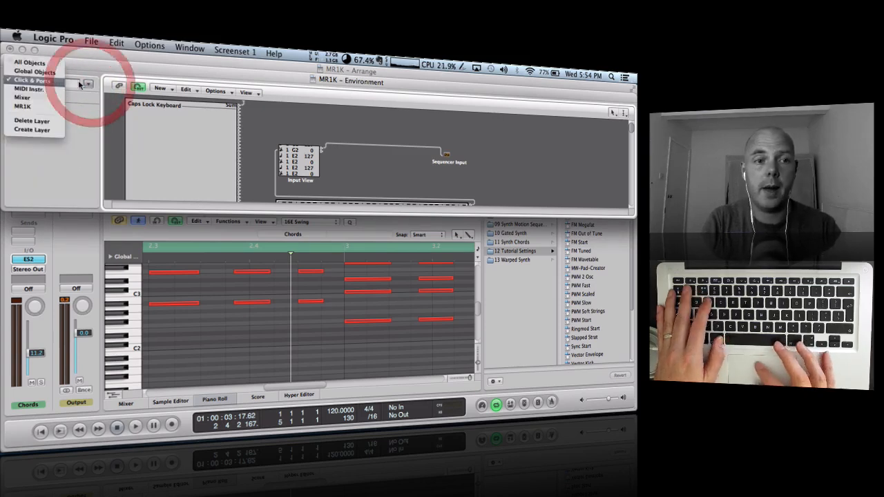
click(44, 106)
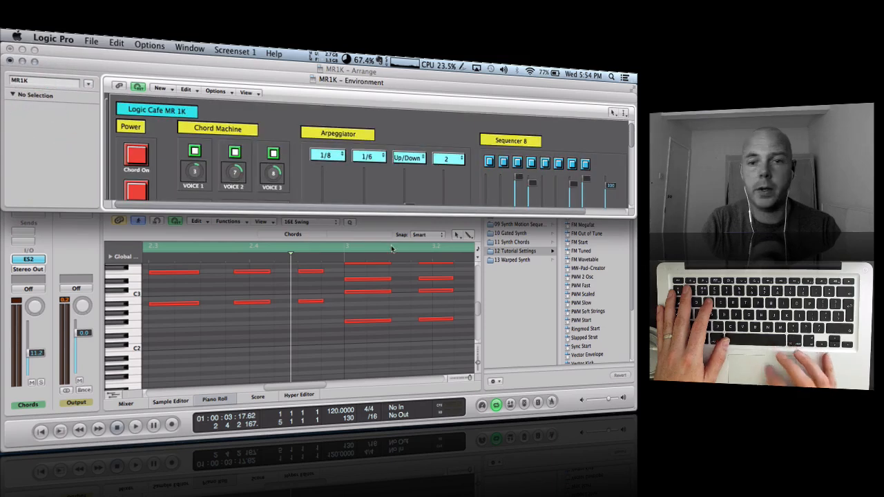
drag(630, 212, 631, 302)
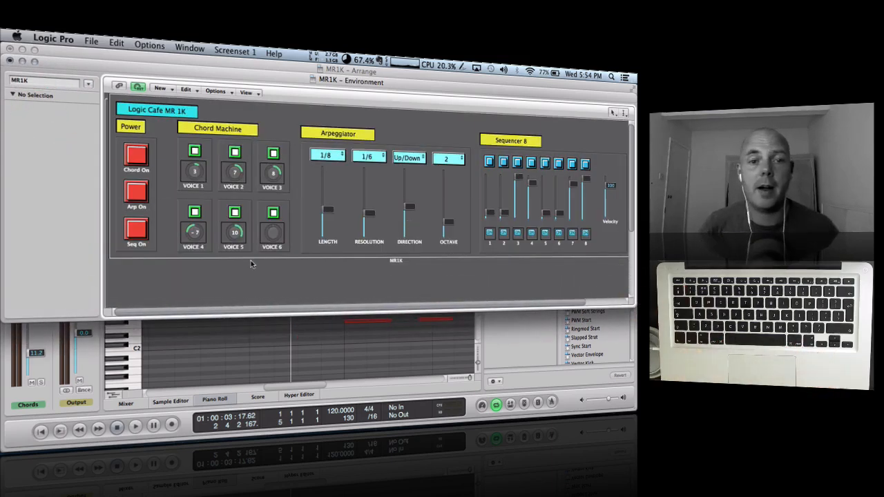